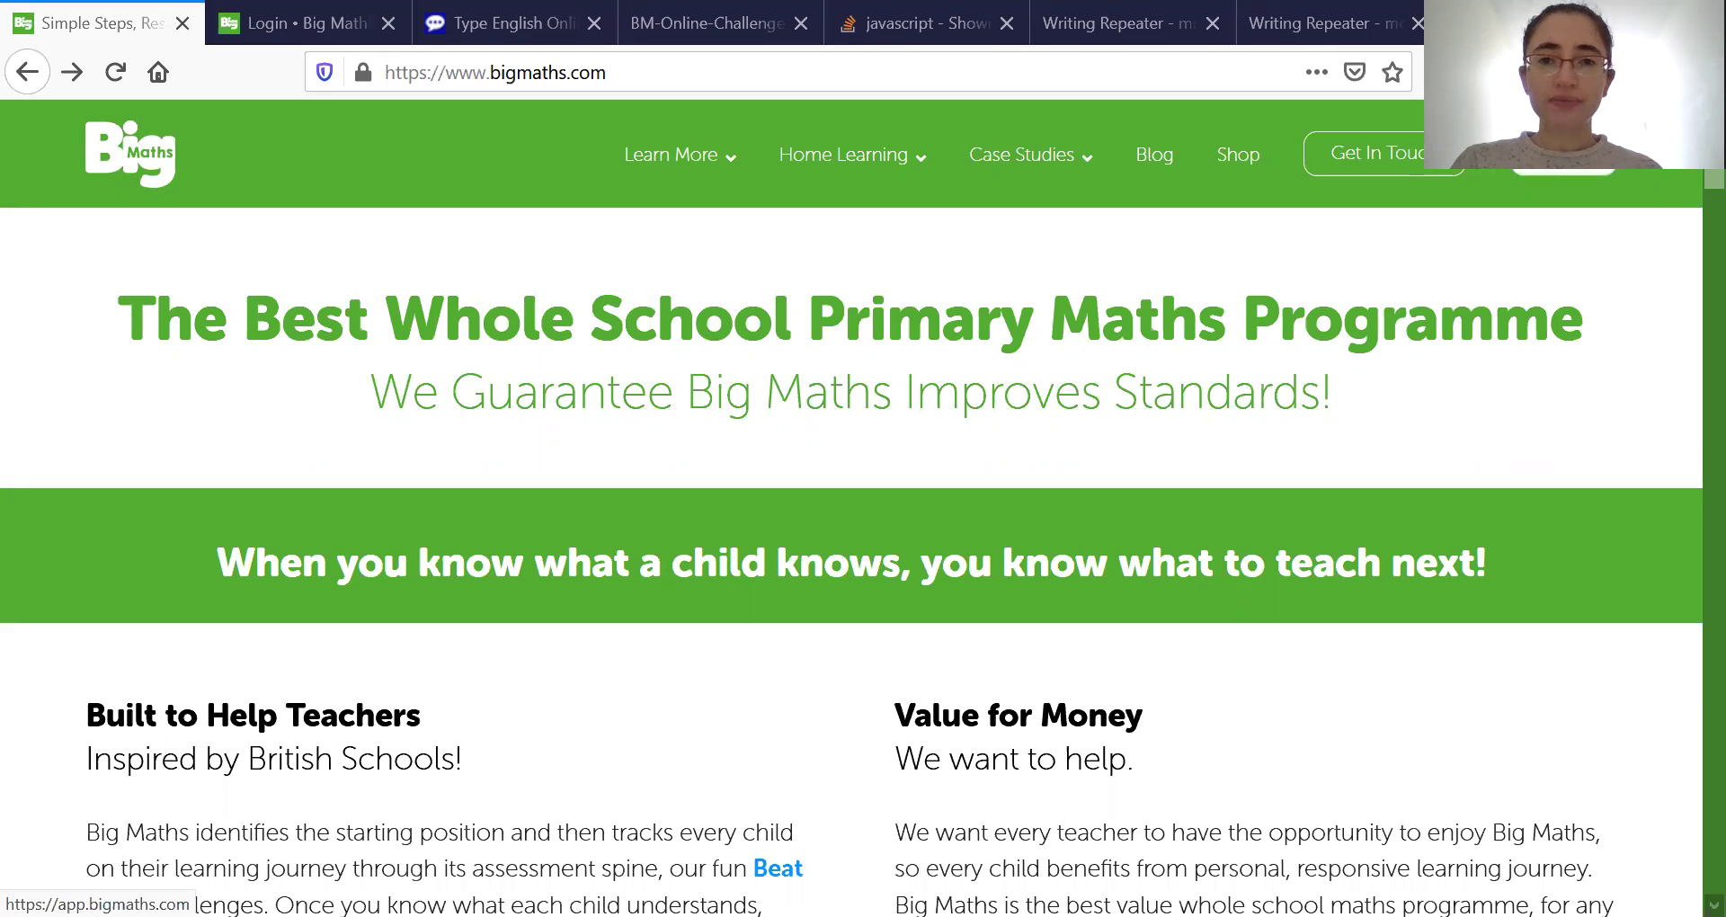
- Log in to the Big Maths pupil area with the prefilled school and pupil credentials, and decline saving the login
click(273, 22)
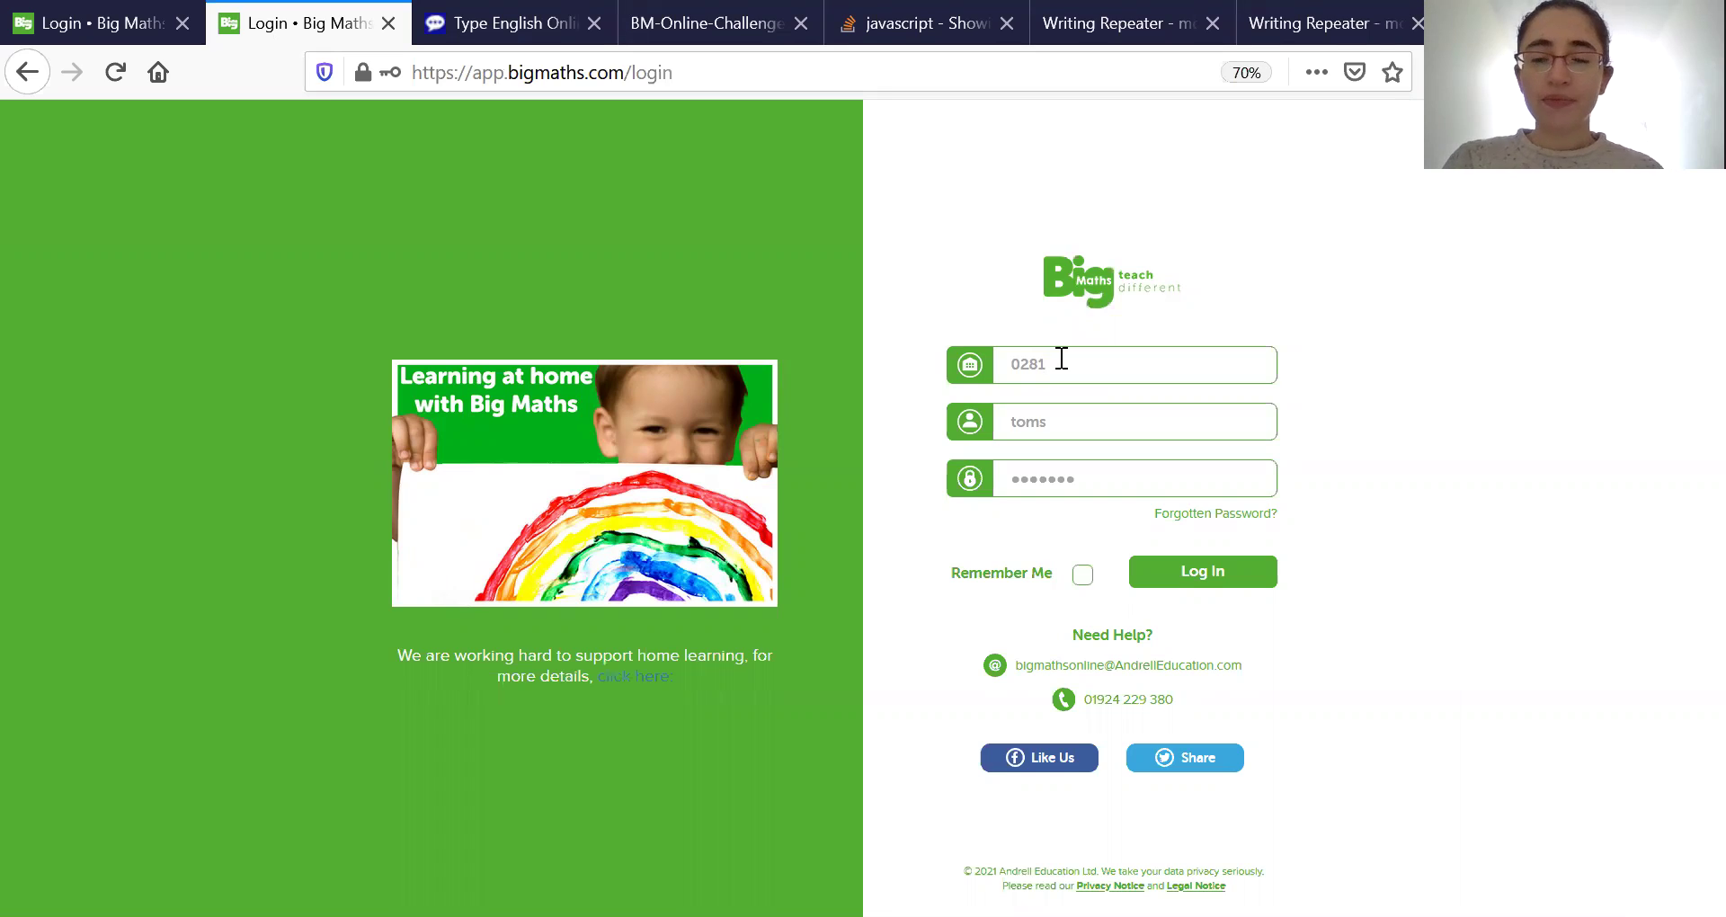
click(1056, 416)
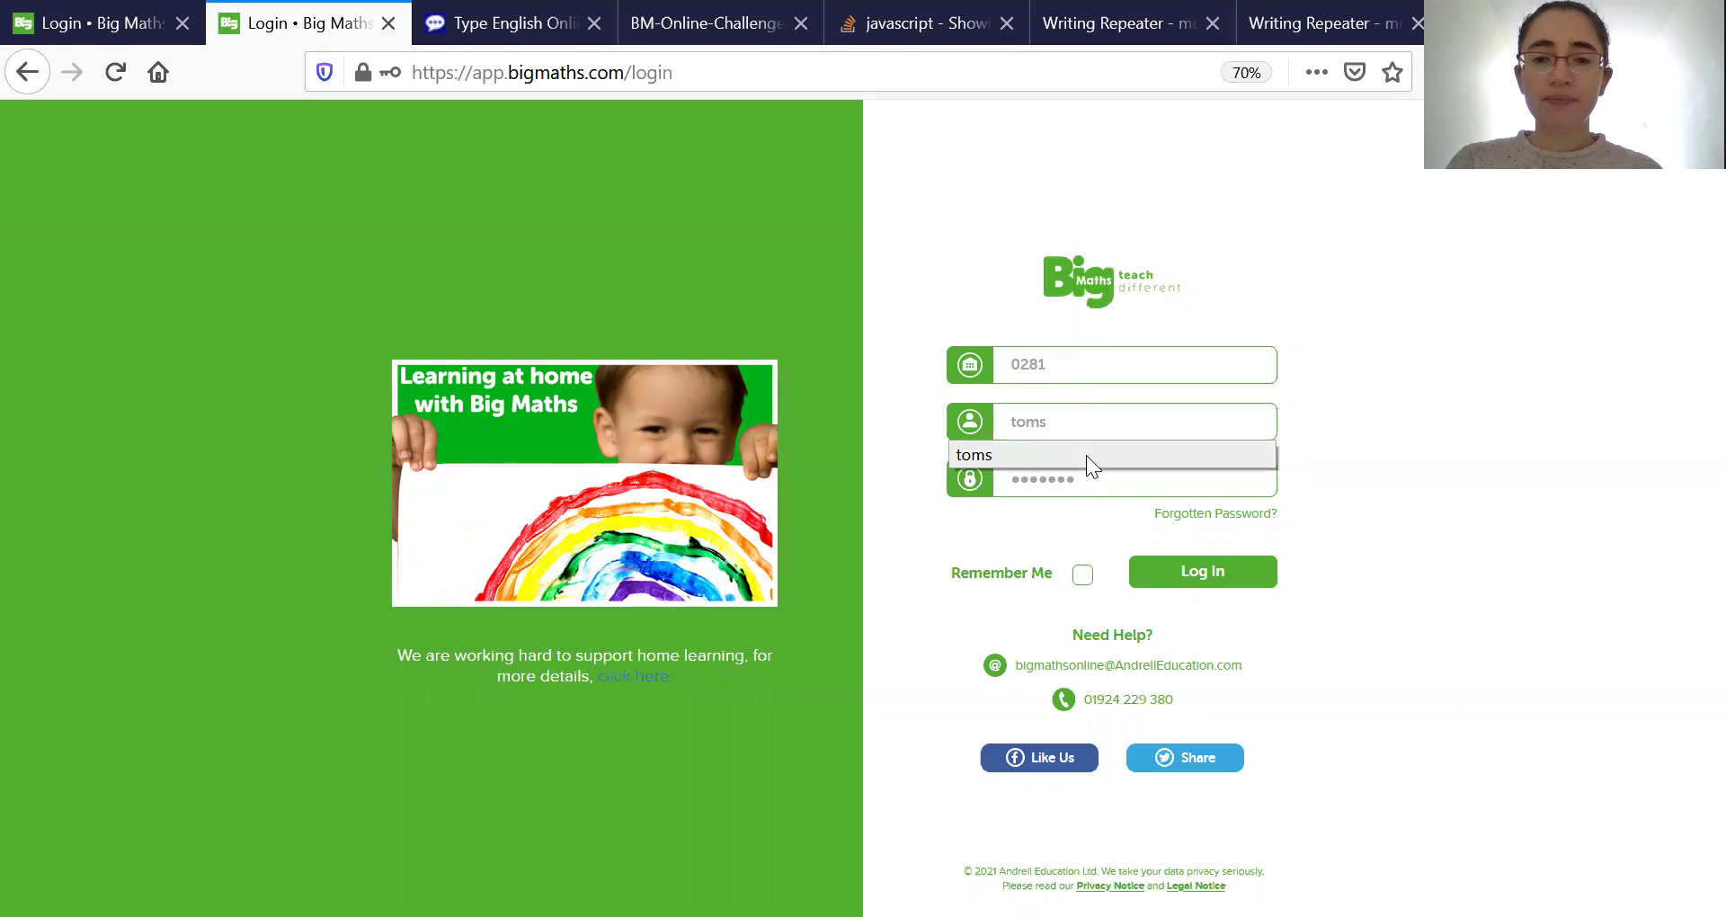
click(1091, 477)
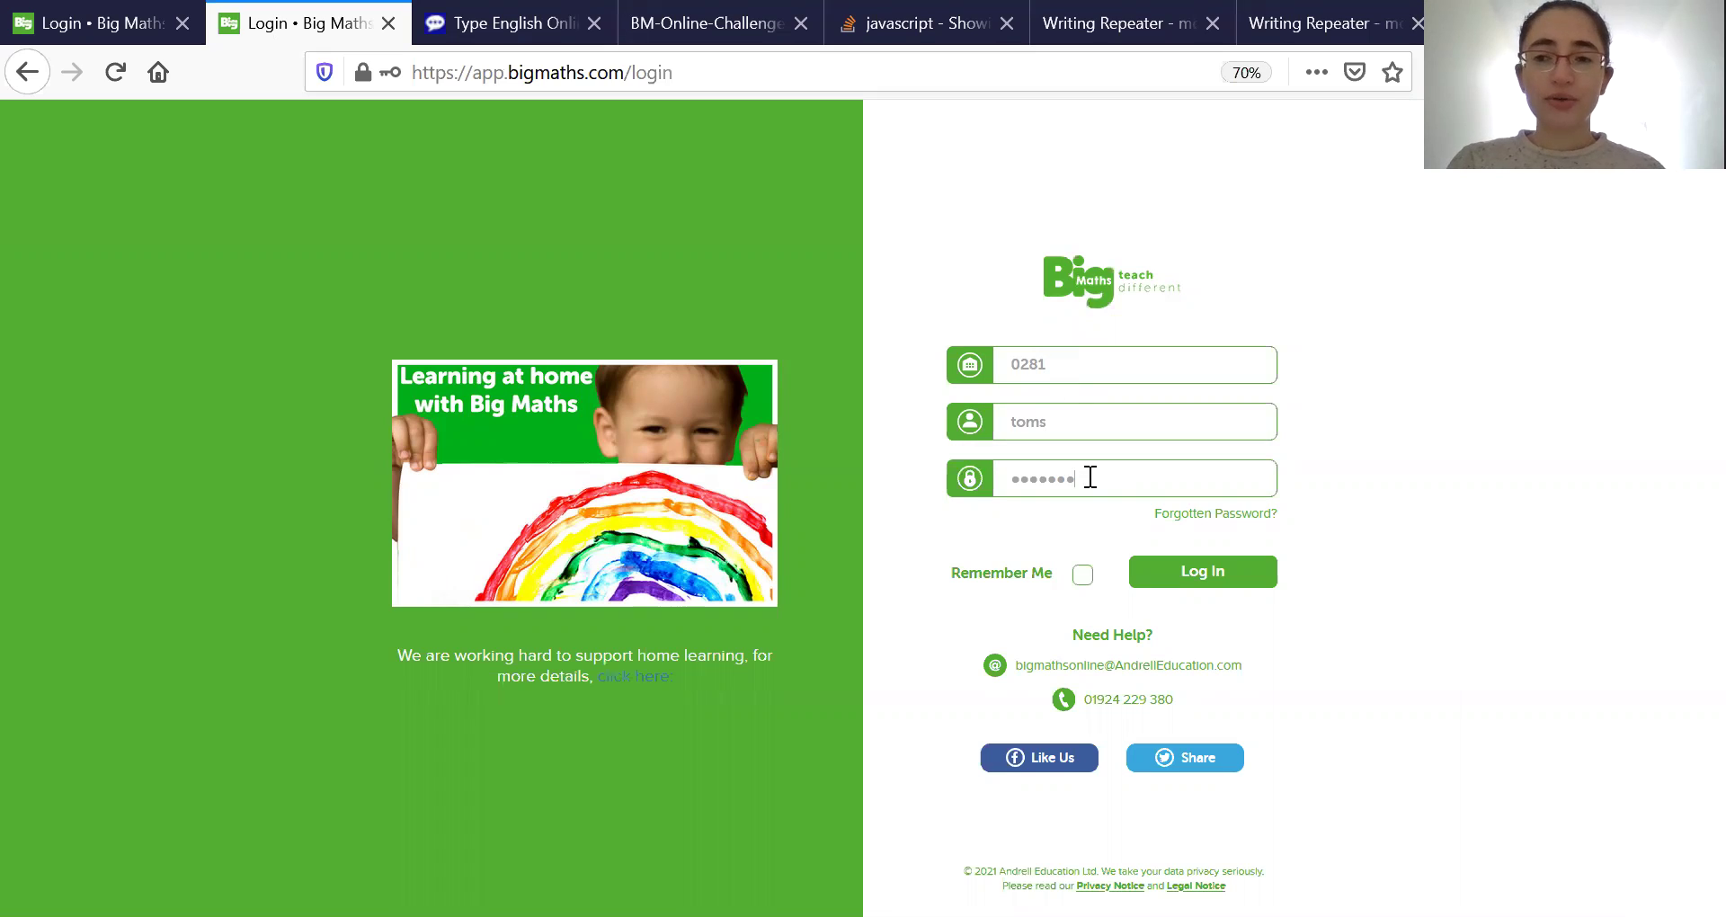
click(1189, 579)
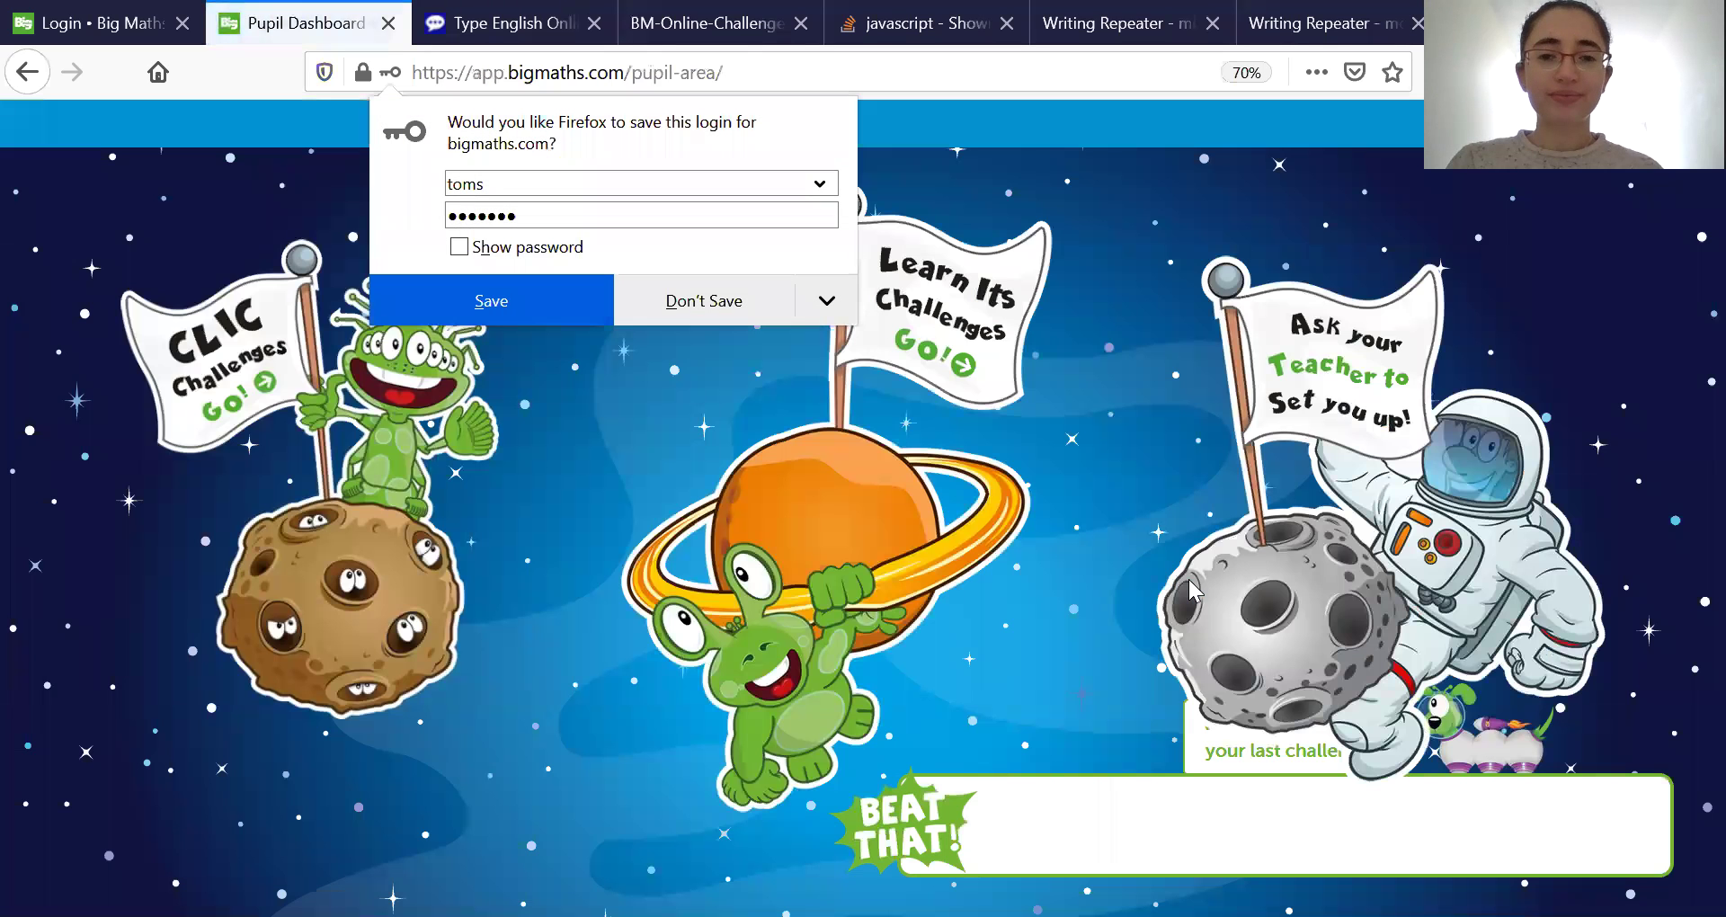
click(762, 307)
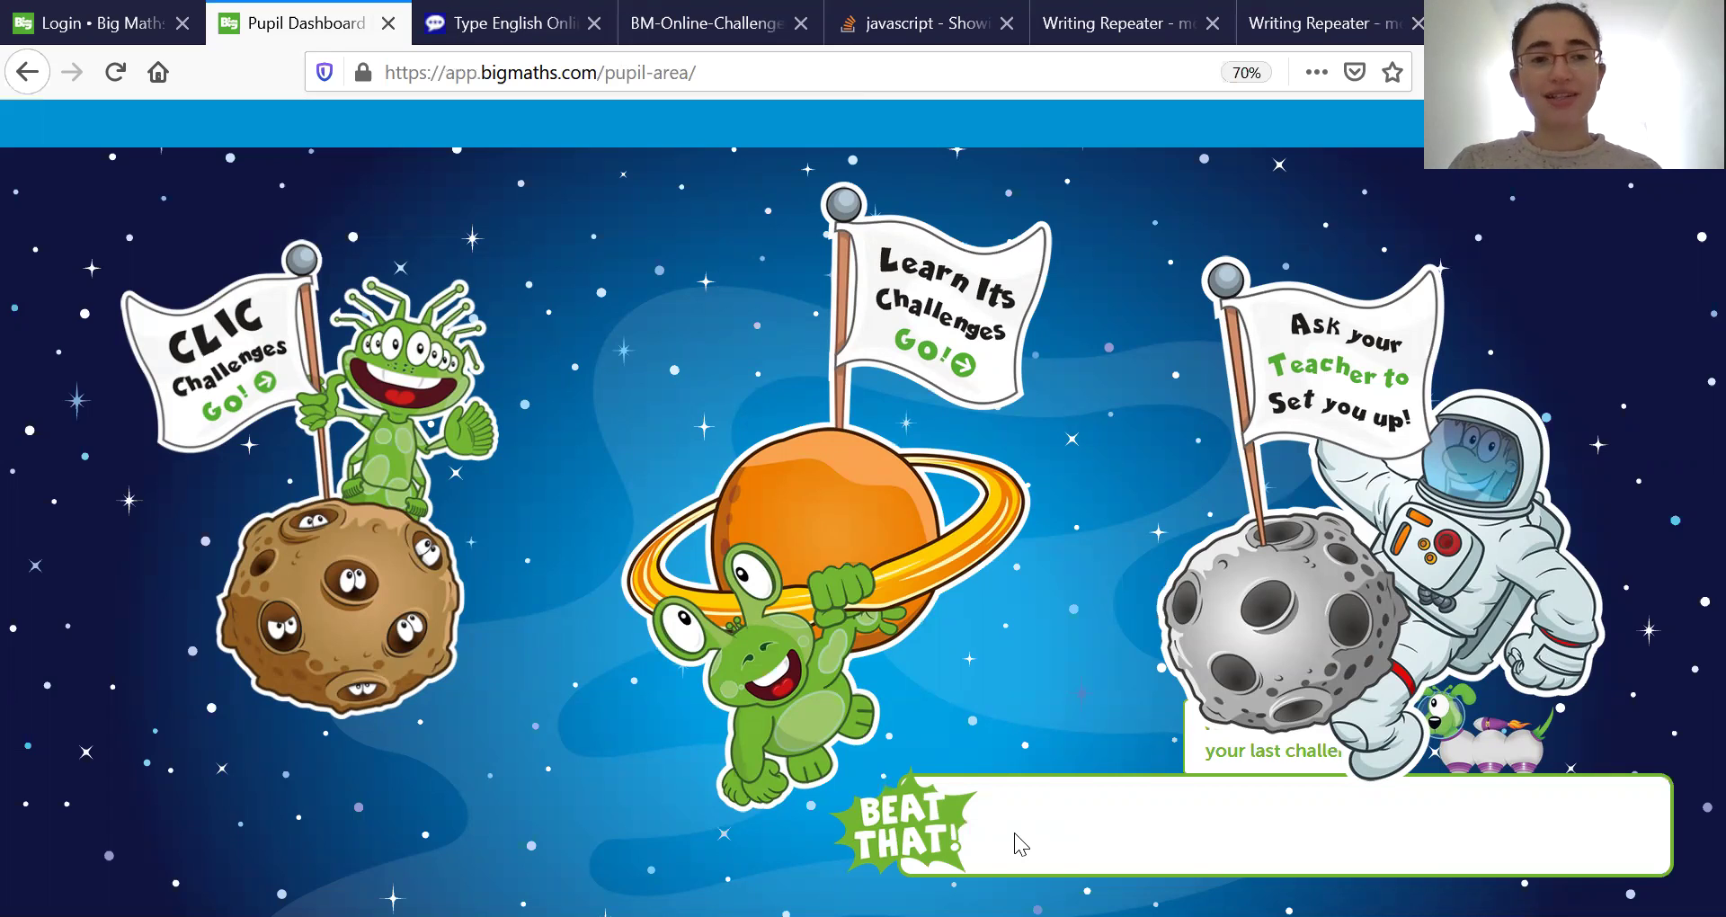
- Start the CLIC challenge, answer question 1 by splitting 34 into 30 and 4, and advance to question 2
click(393, 396)
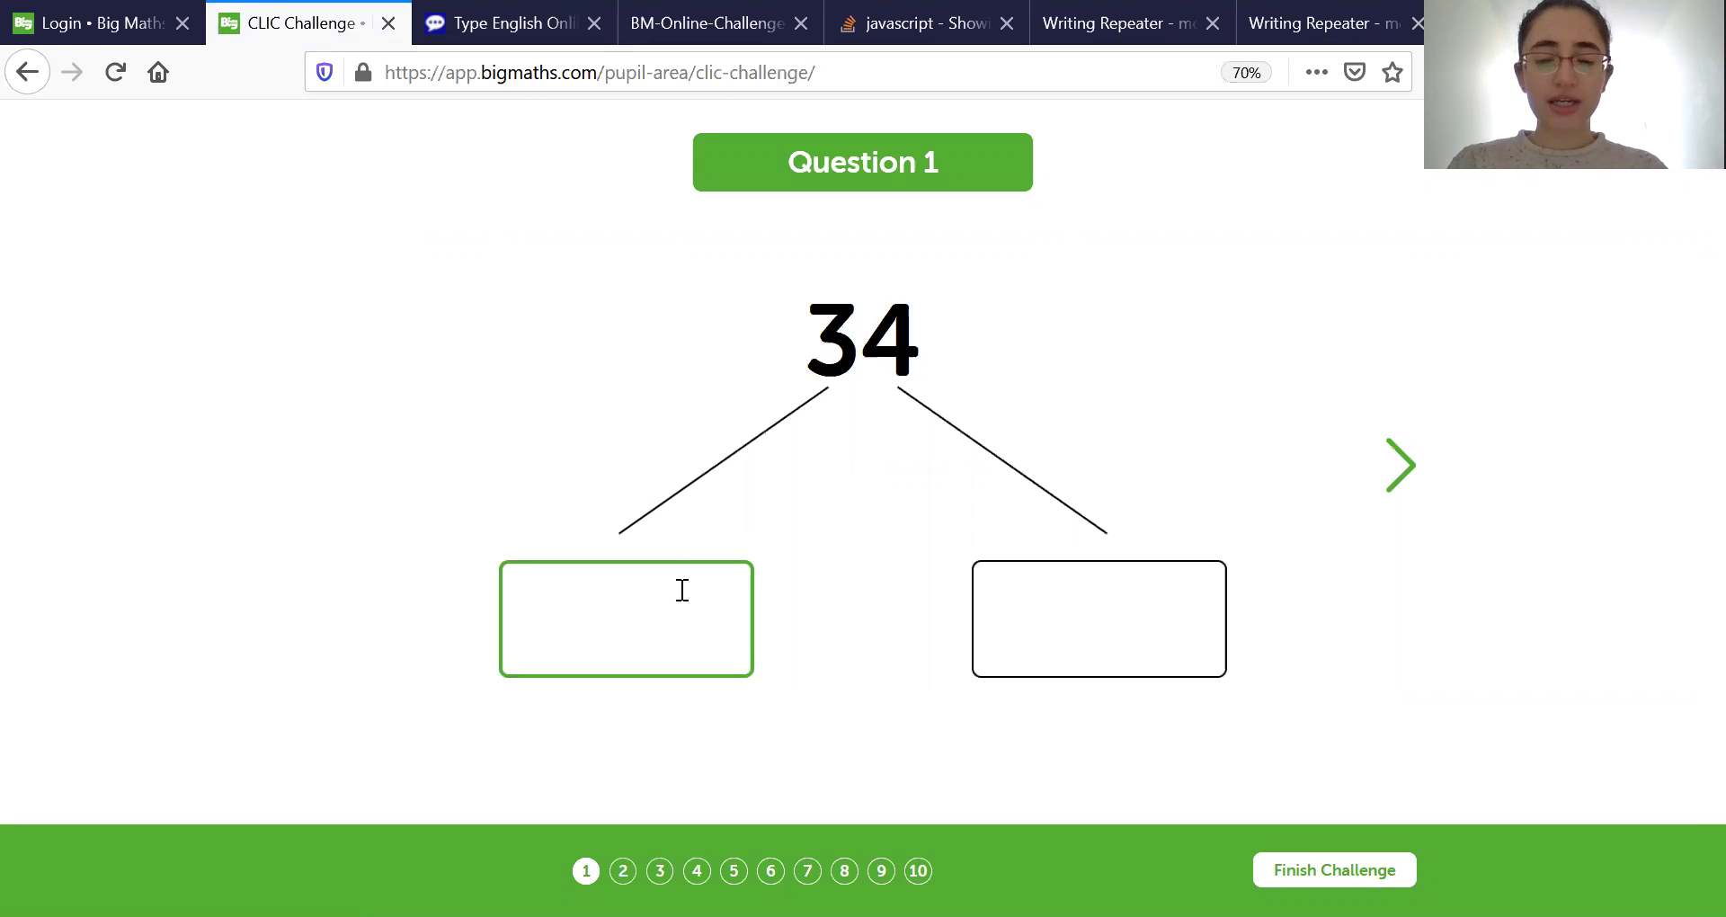
text(30)
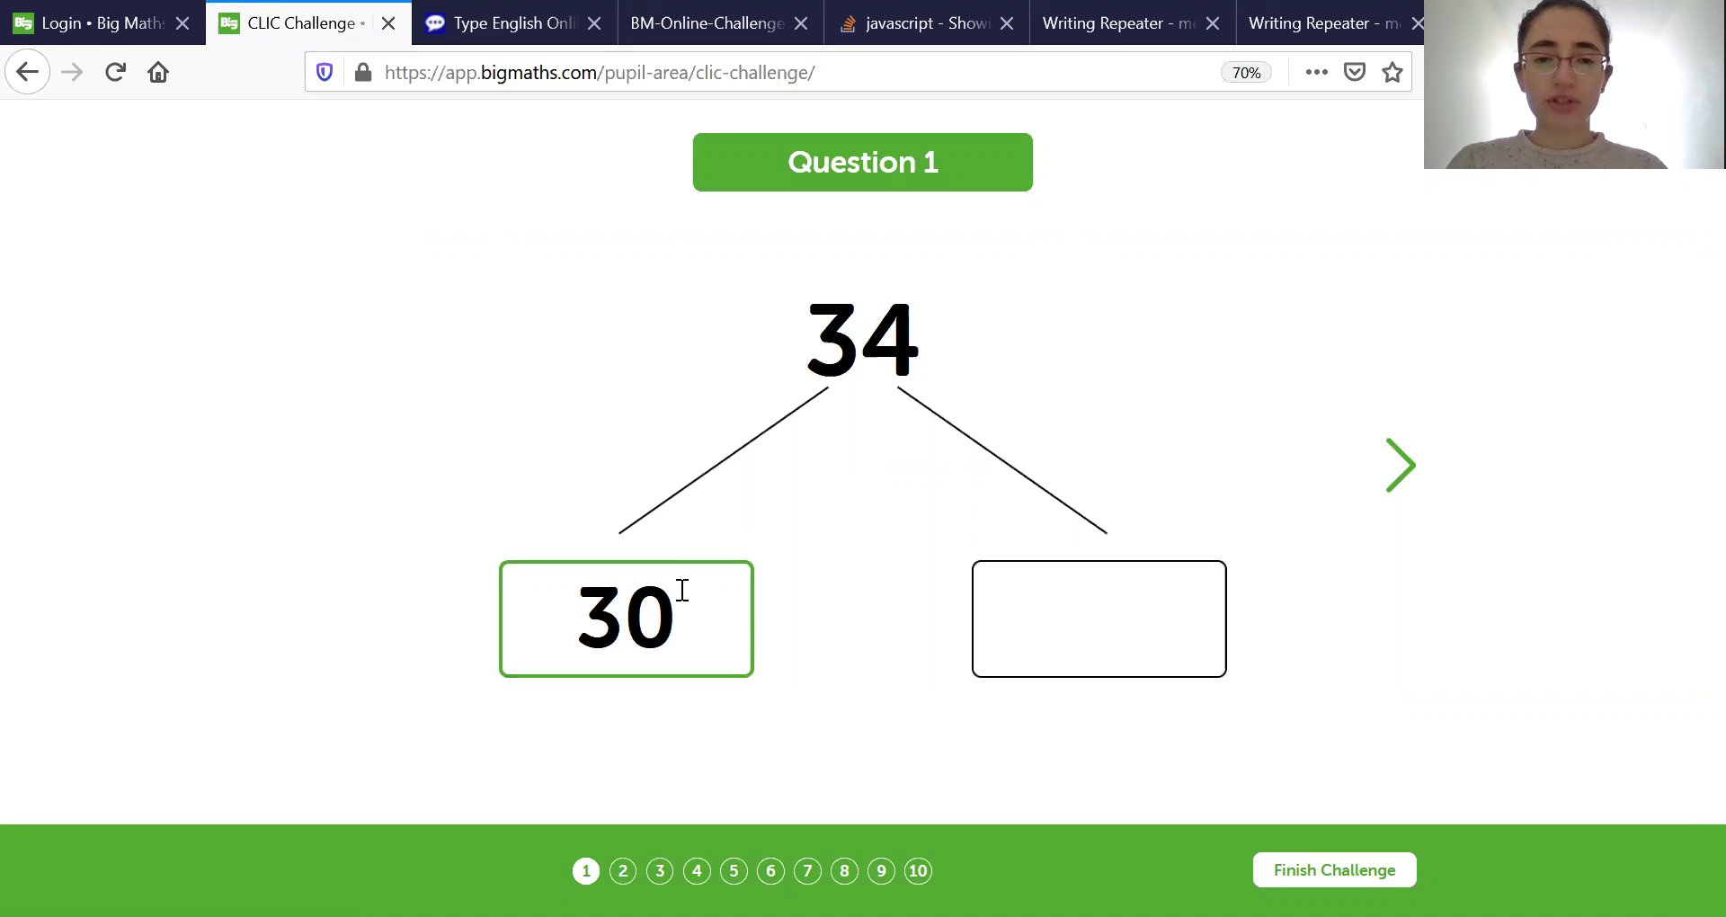
click(1053, 597)
text(4)
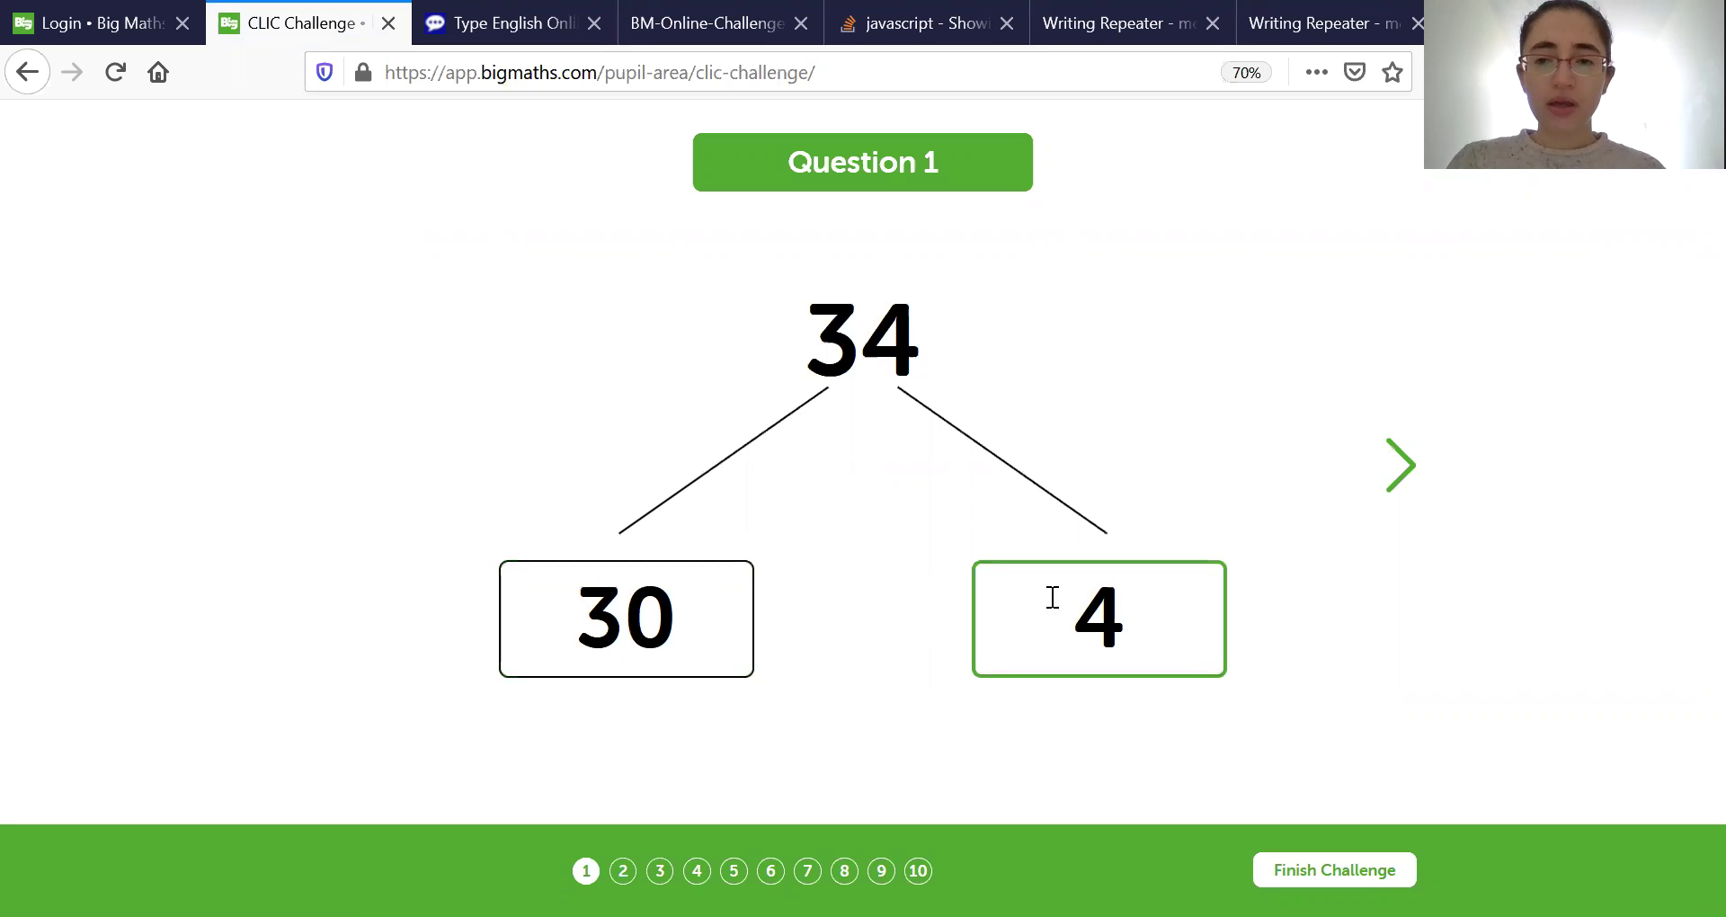
click(1401, 465)
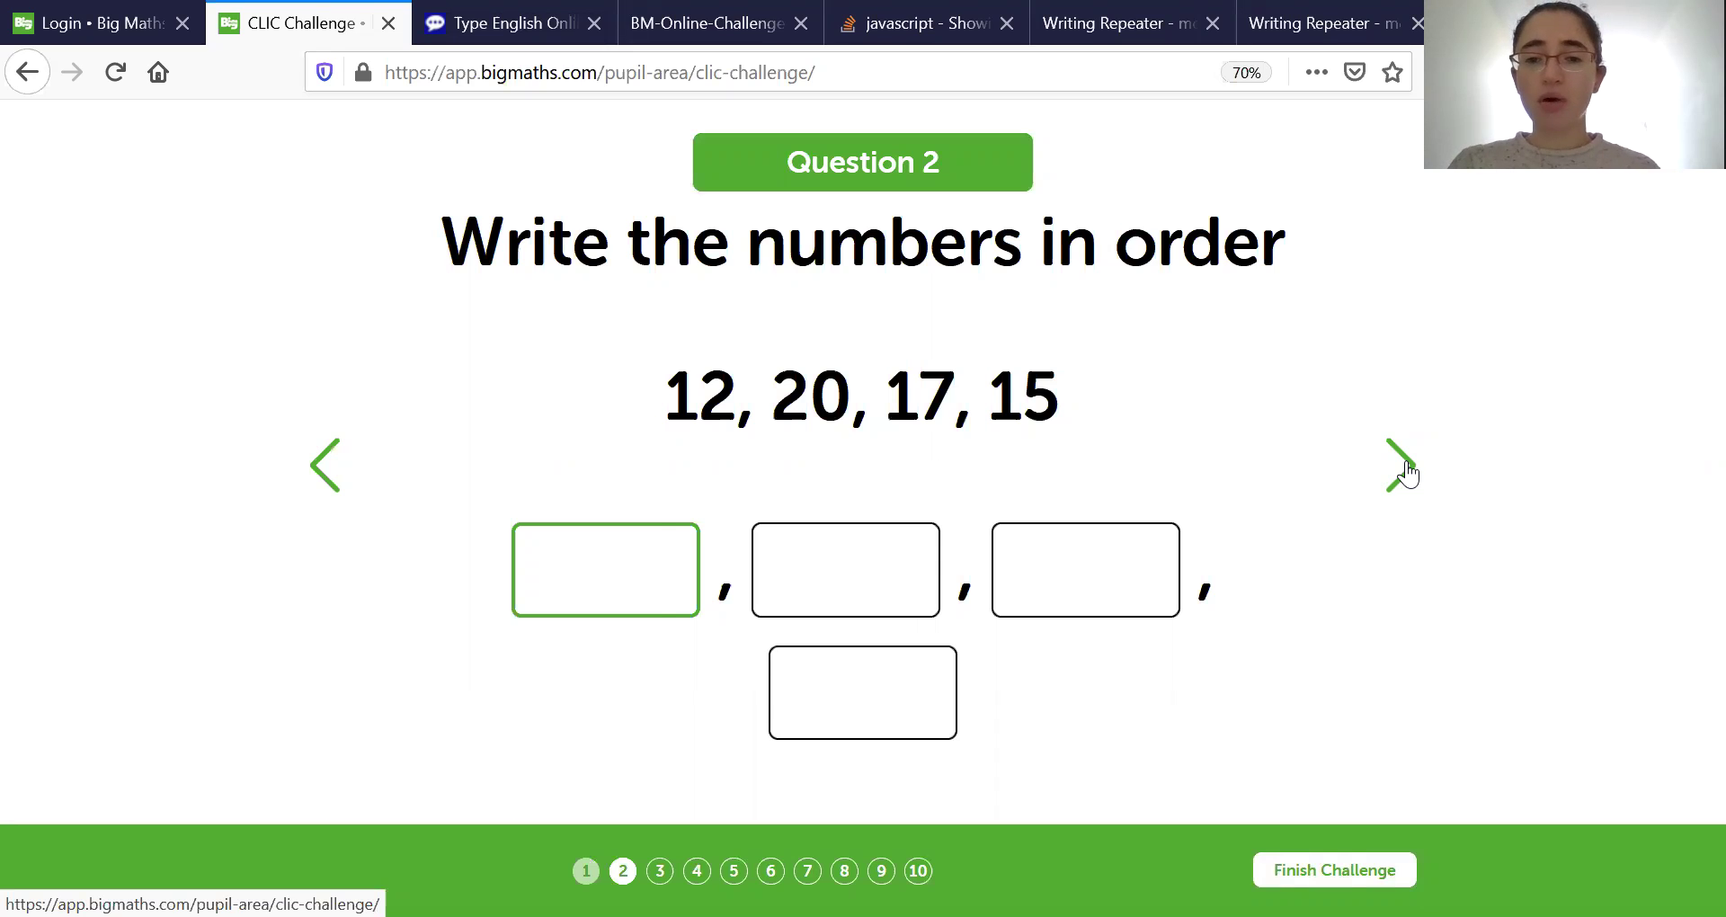
- Look ahead through the CLIC challenge to question 4, and return to question 2
click(1404, 467)
click(1404, 468)
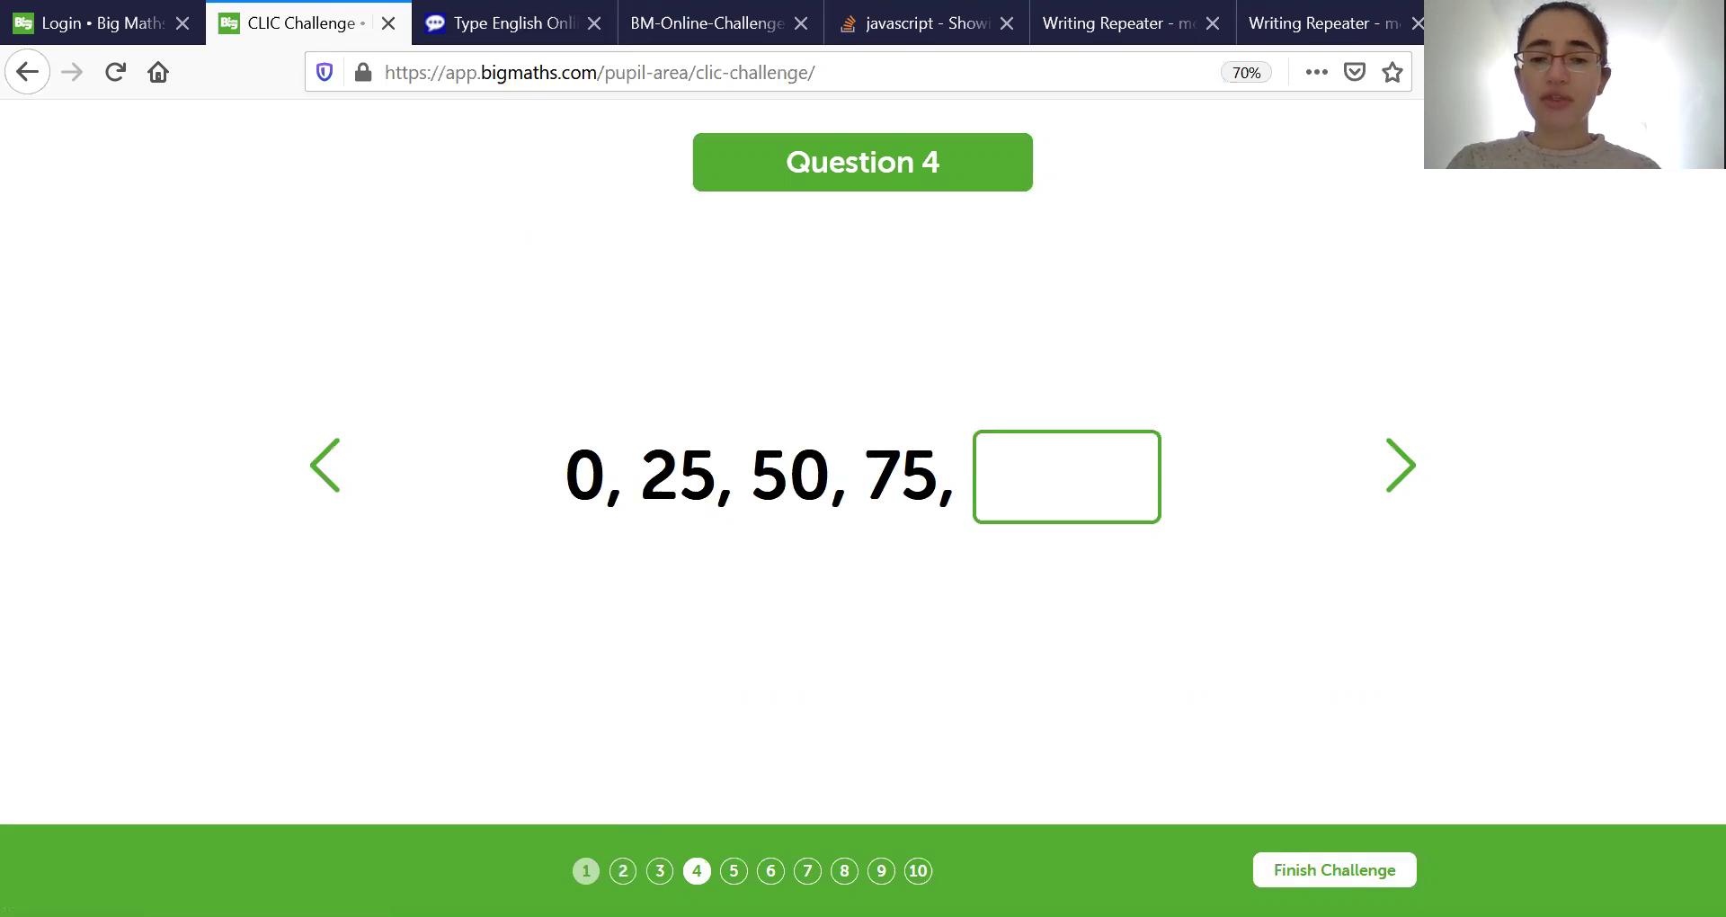
click(622, 870)
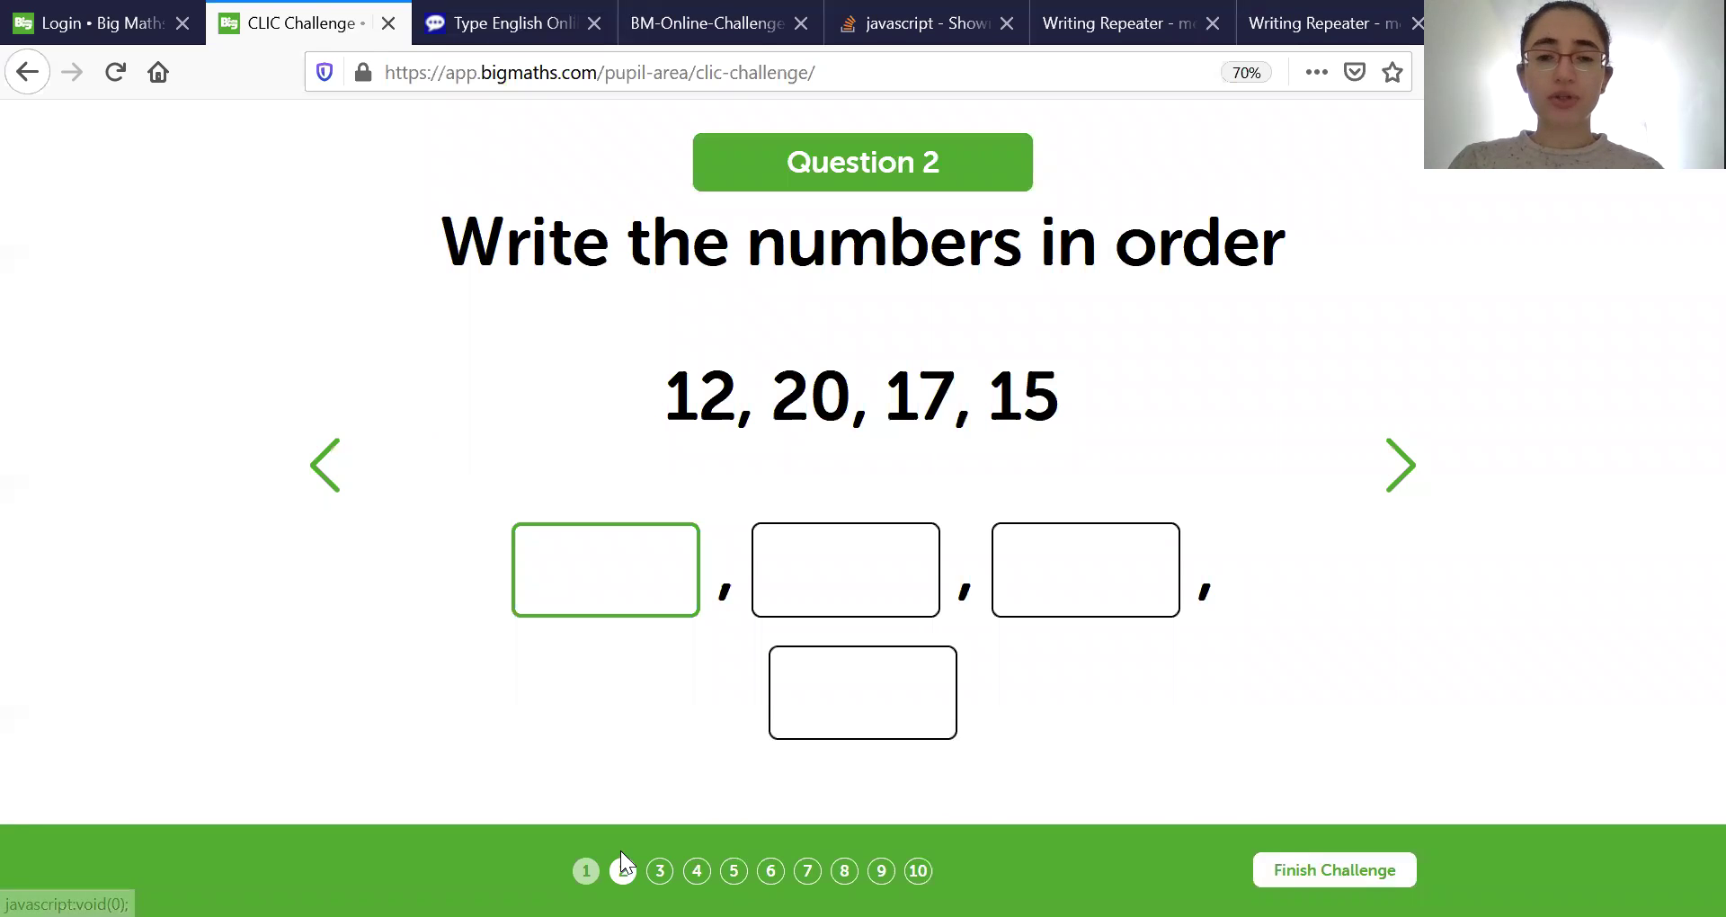
- Switch to the gate2home English keyboard, clear the text box, and try out the number 12 before erasing it
key(ctrl+Tab)
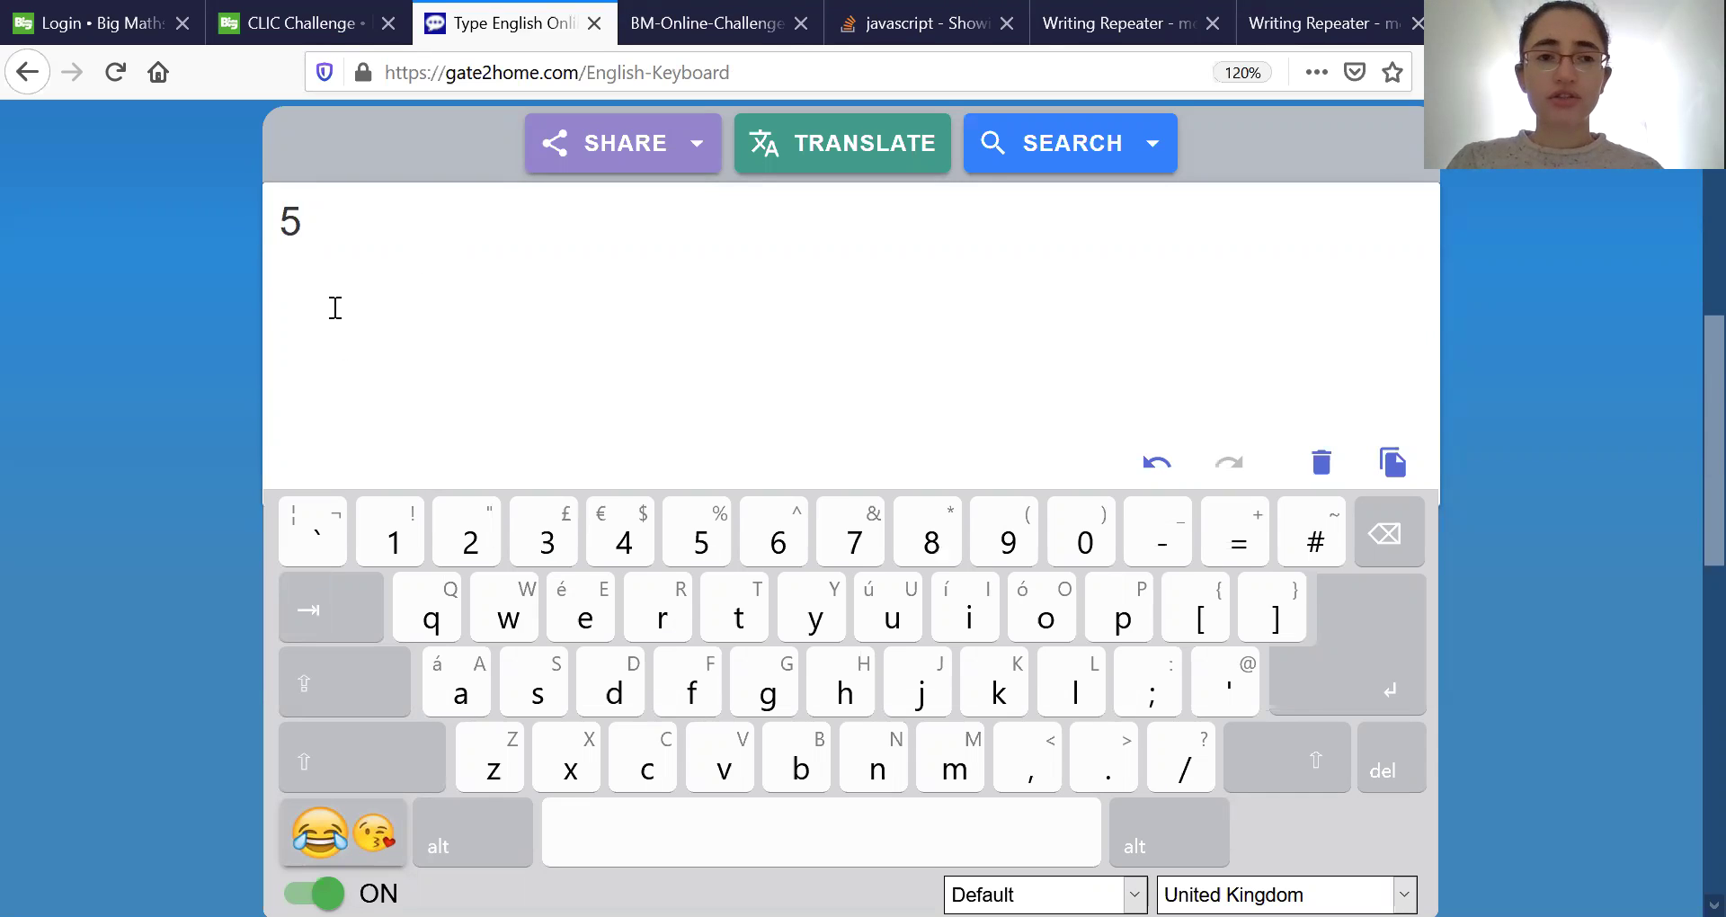
key(BackSpace)
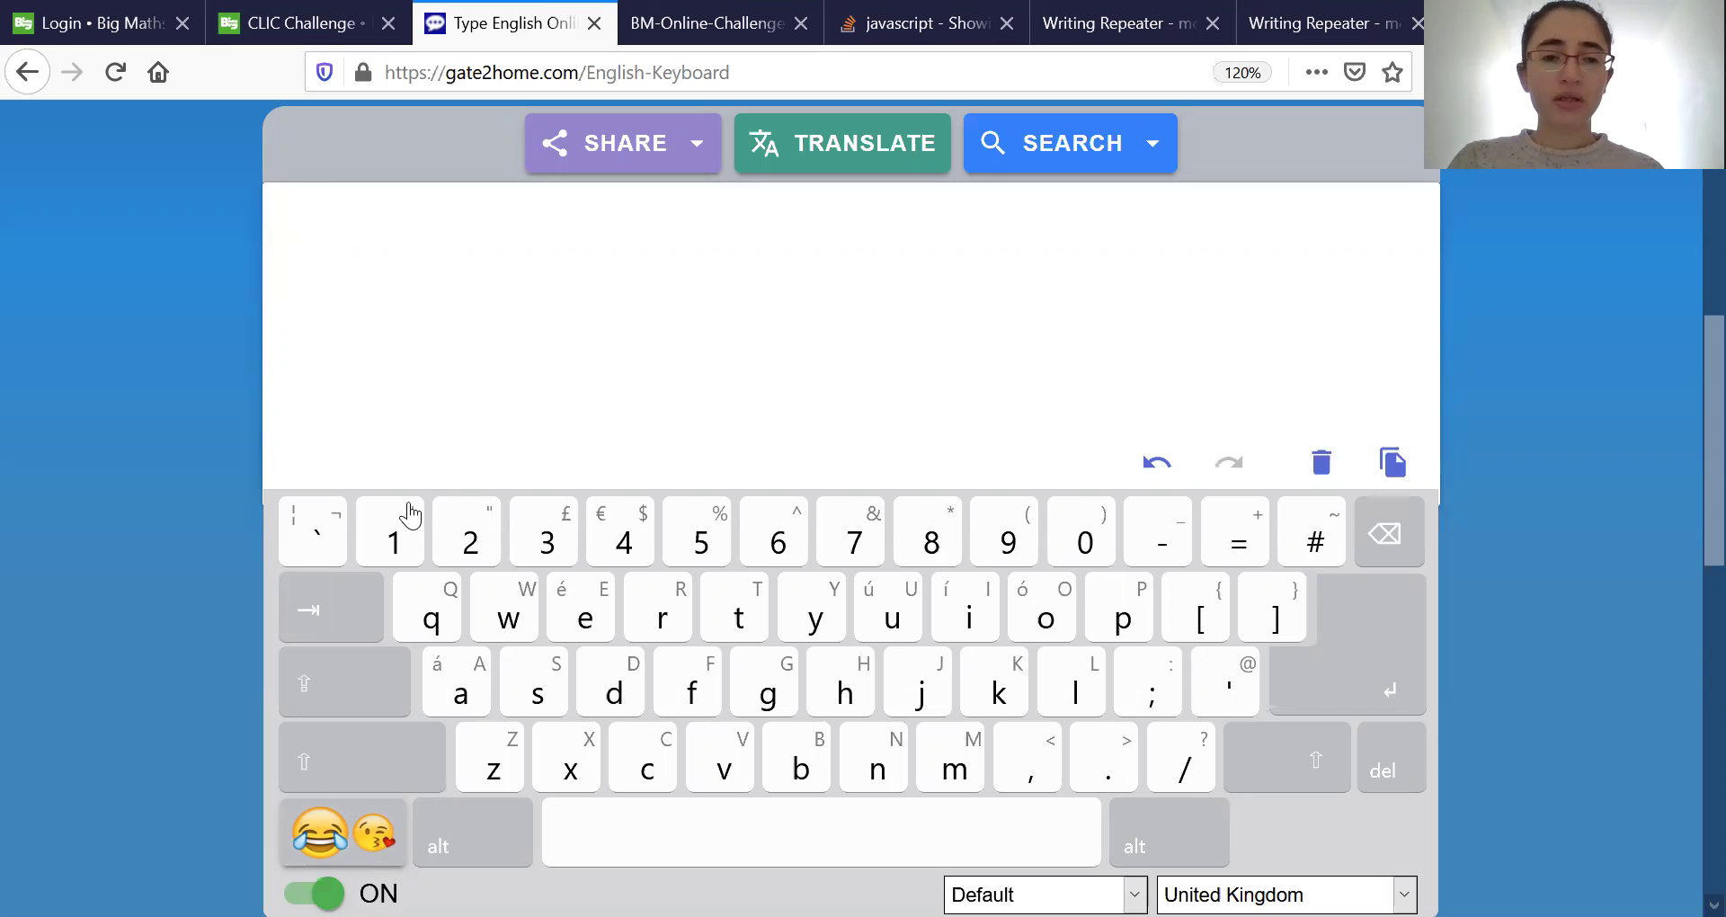
click(403, 528)
click(461, 532)
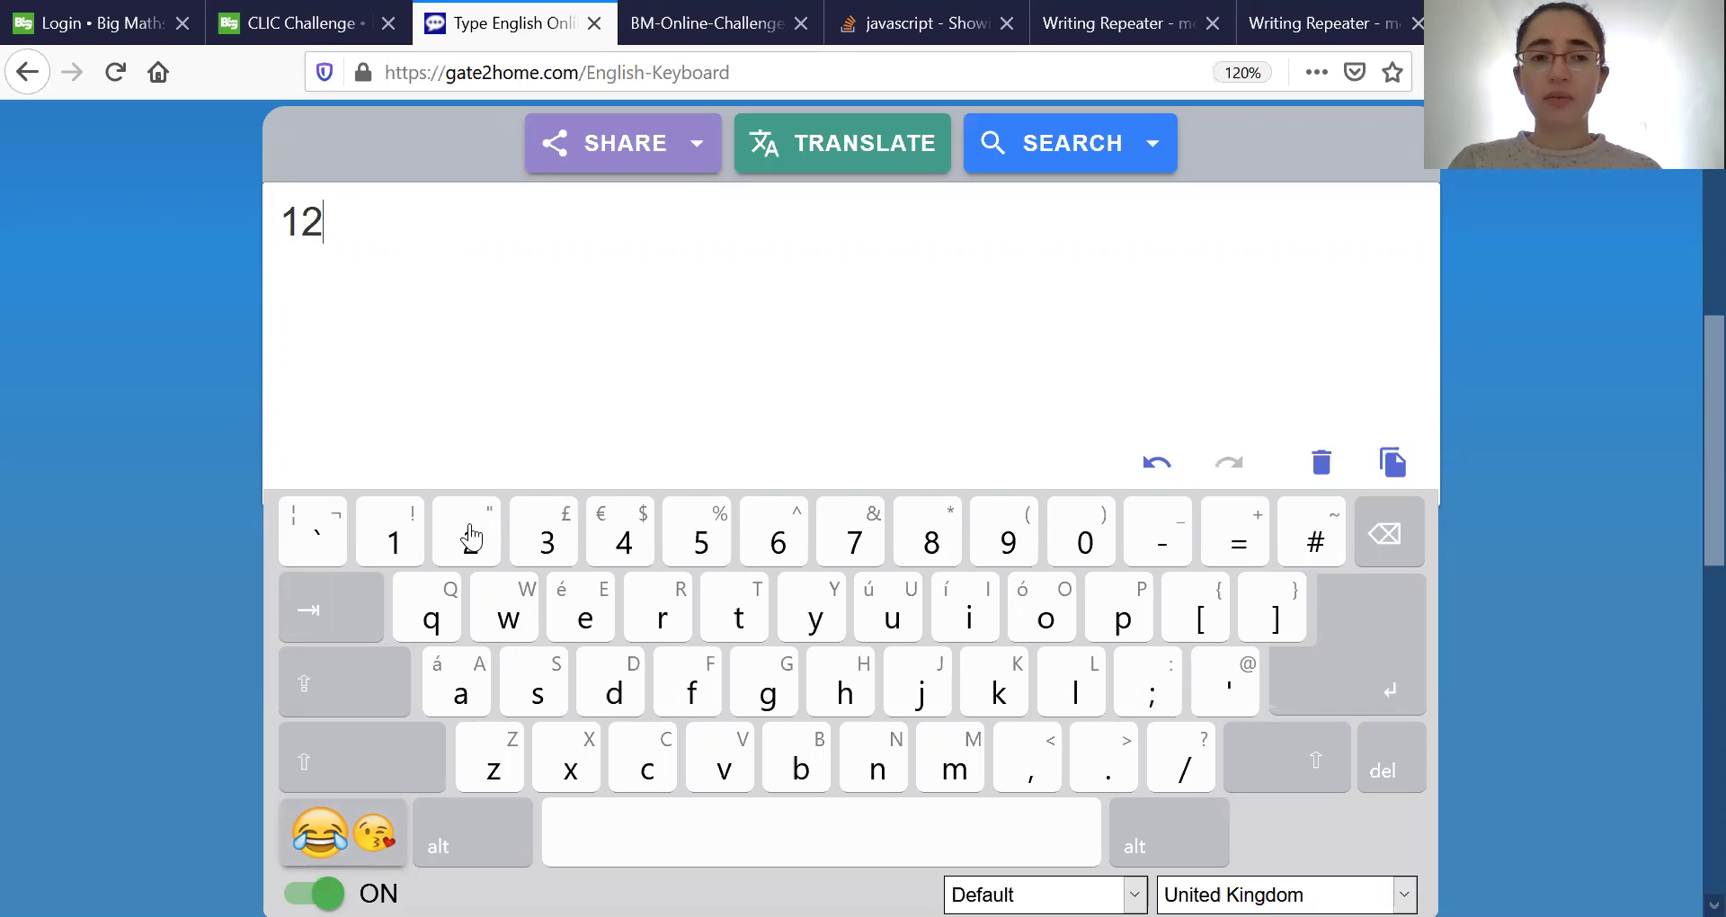
key(BackSpace)
key(BackSpace)
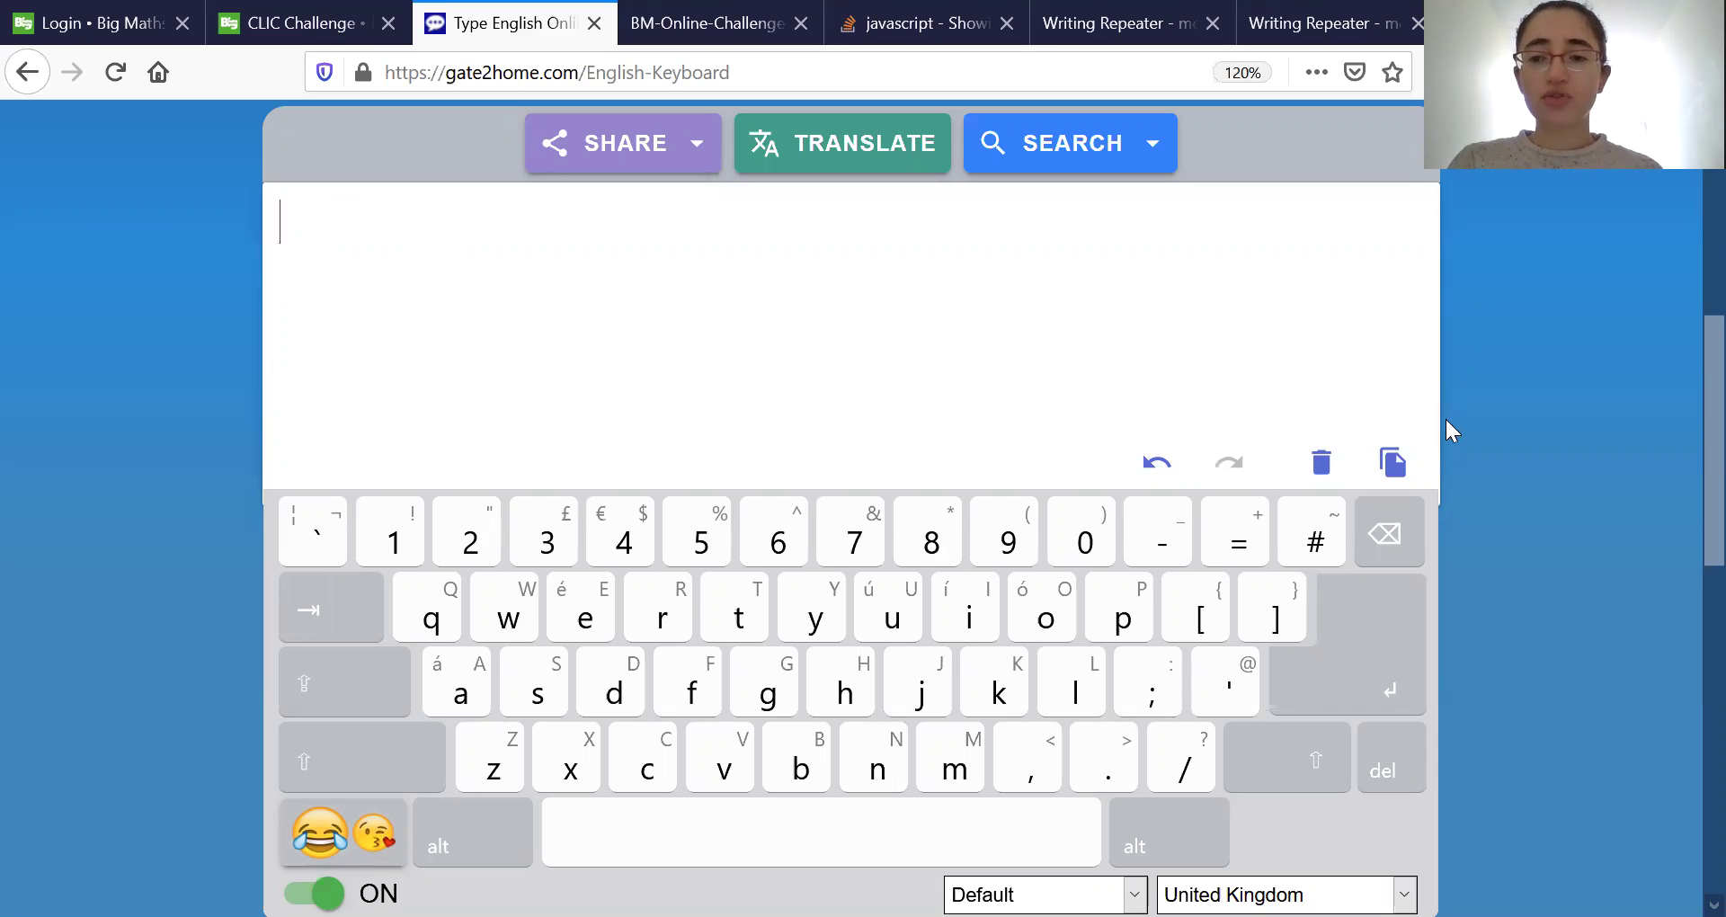
- Try out a minus sign and two shifted plus signs on the on-screen keyboard, erasing each one
click(1170, 556)
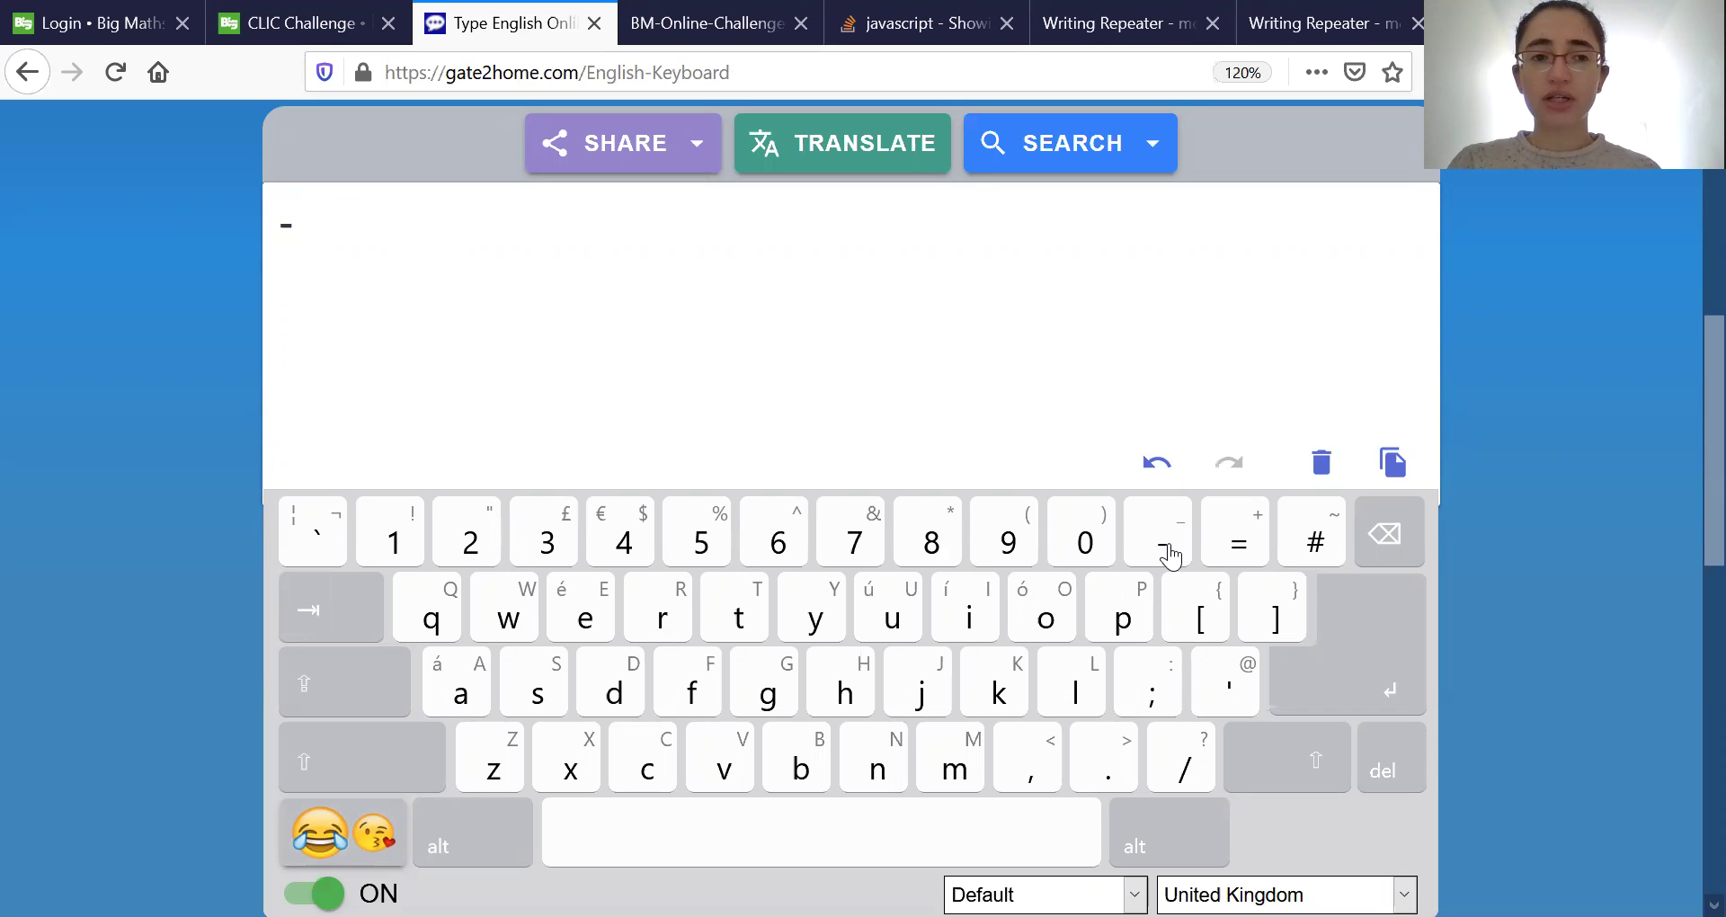
click(1384, 550)
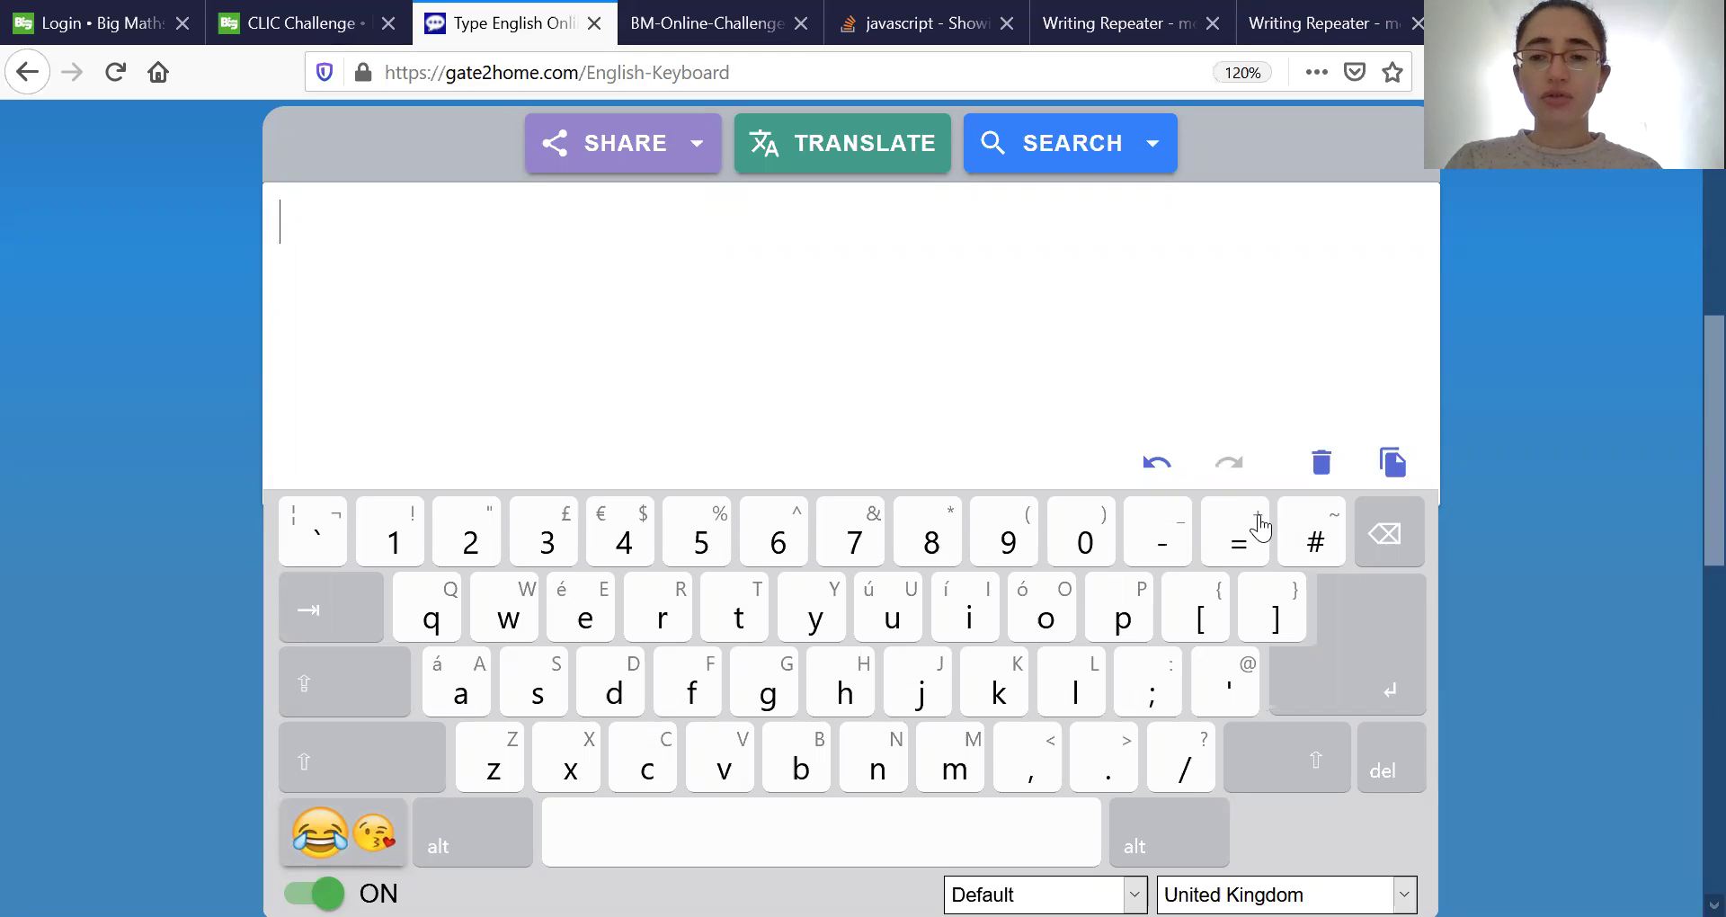
click(1266, 753)
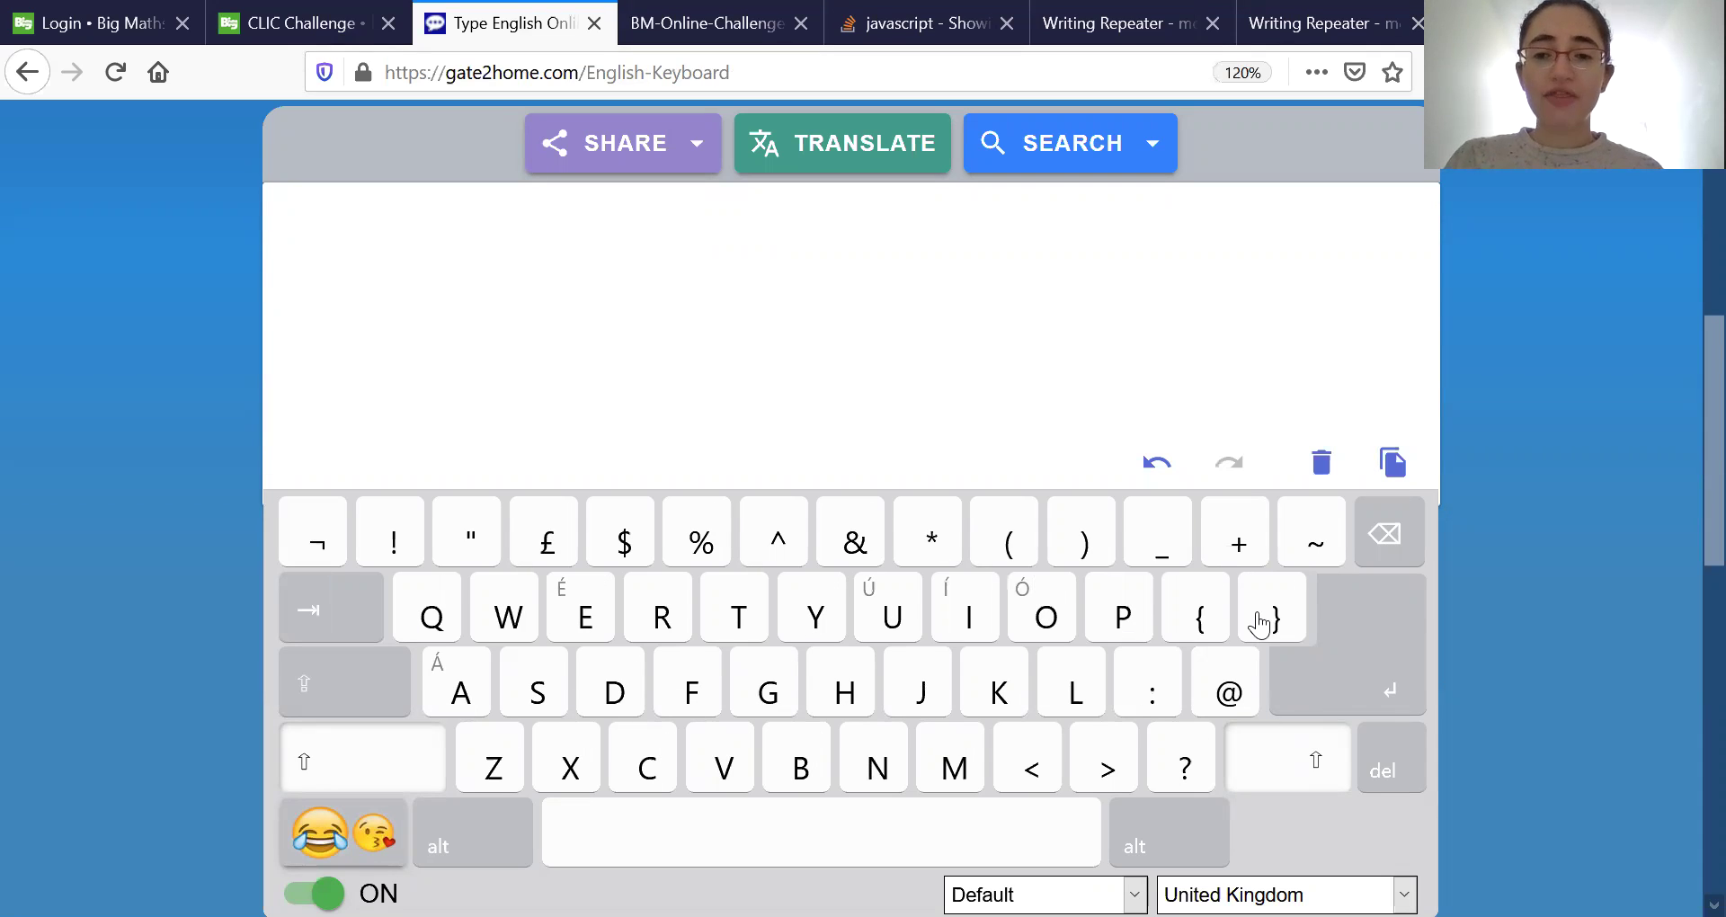
click(1252, 530)
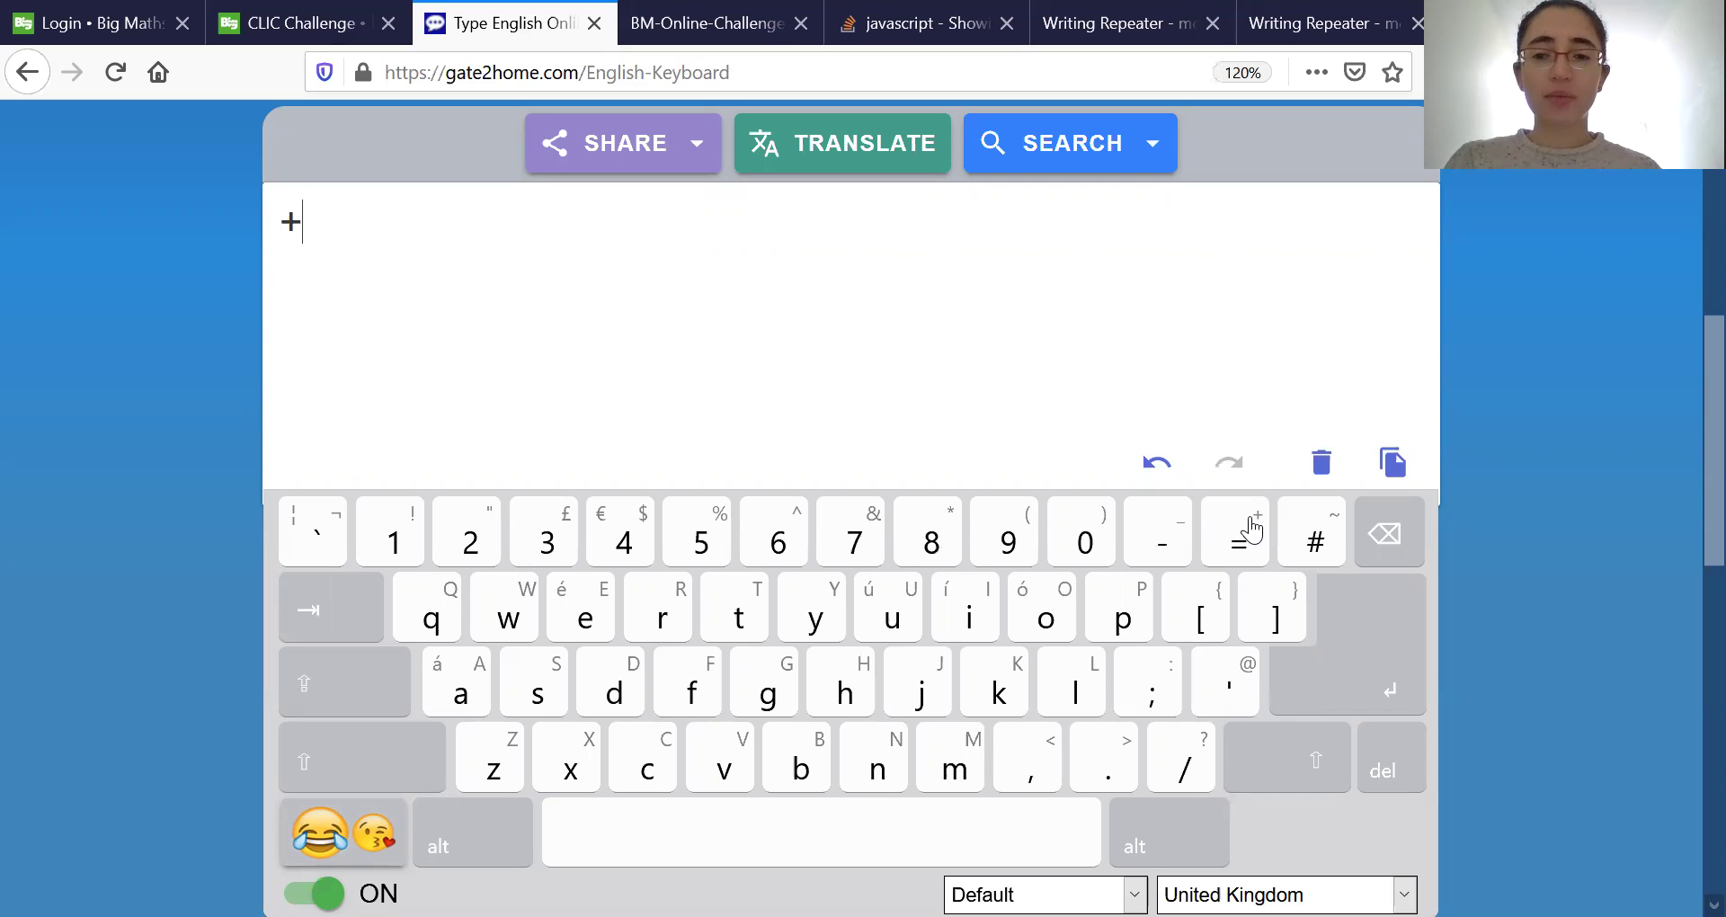
click(1411, 532)
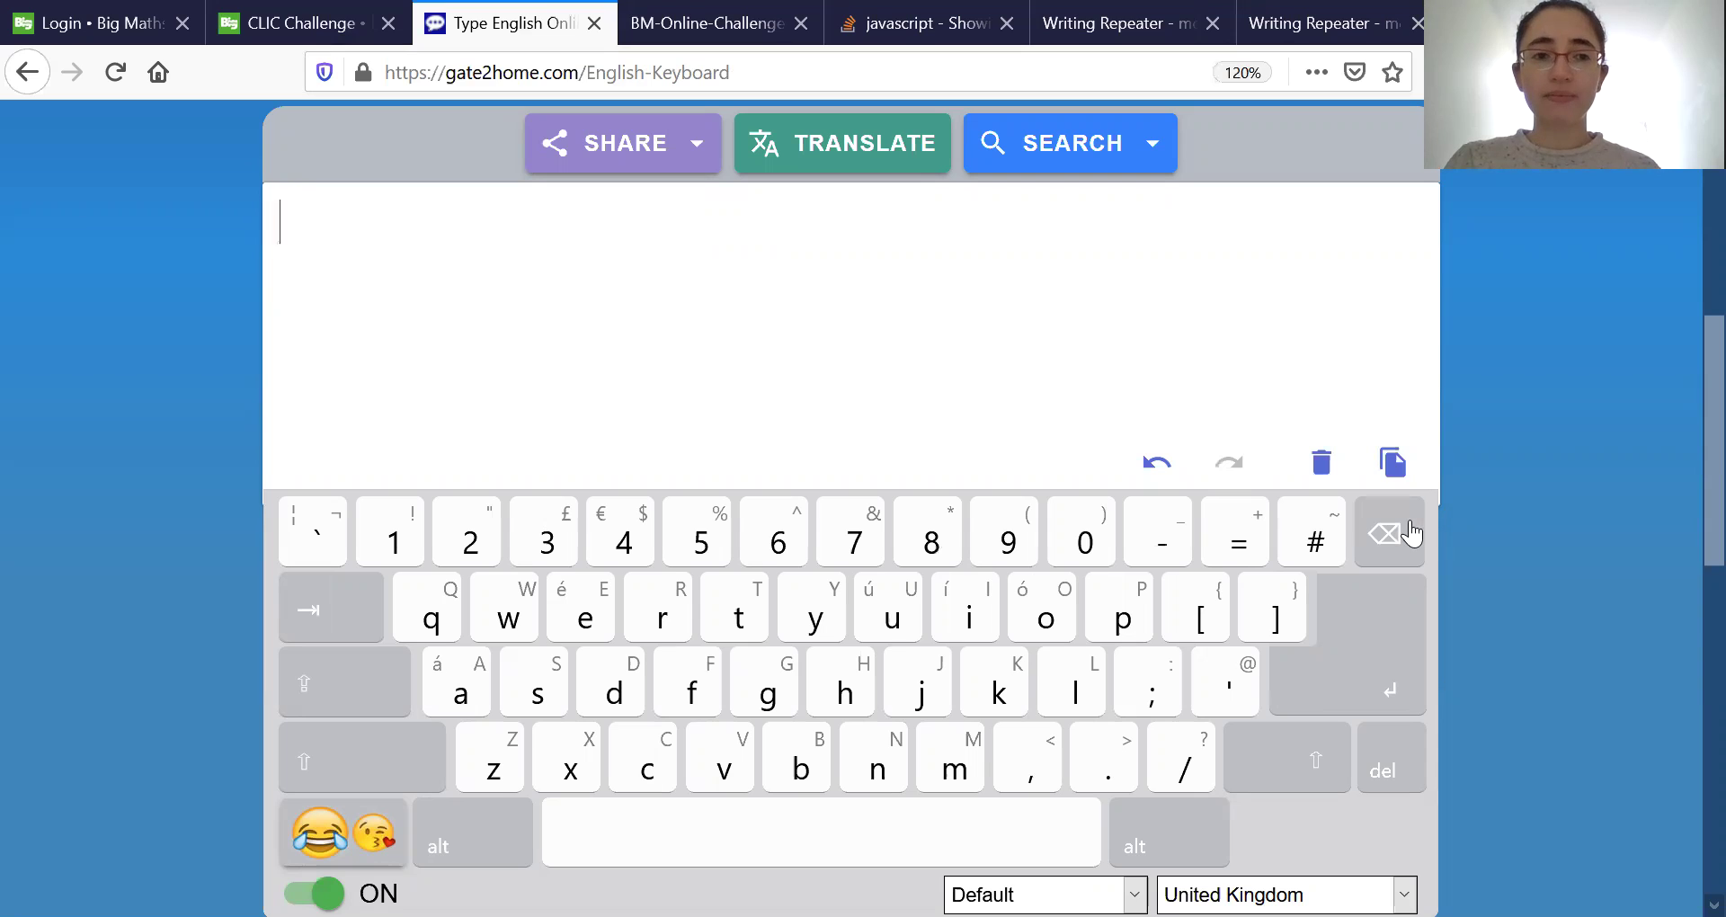
click(1311, 762)
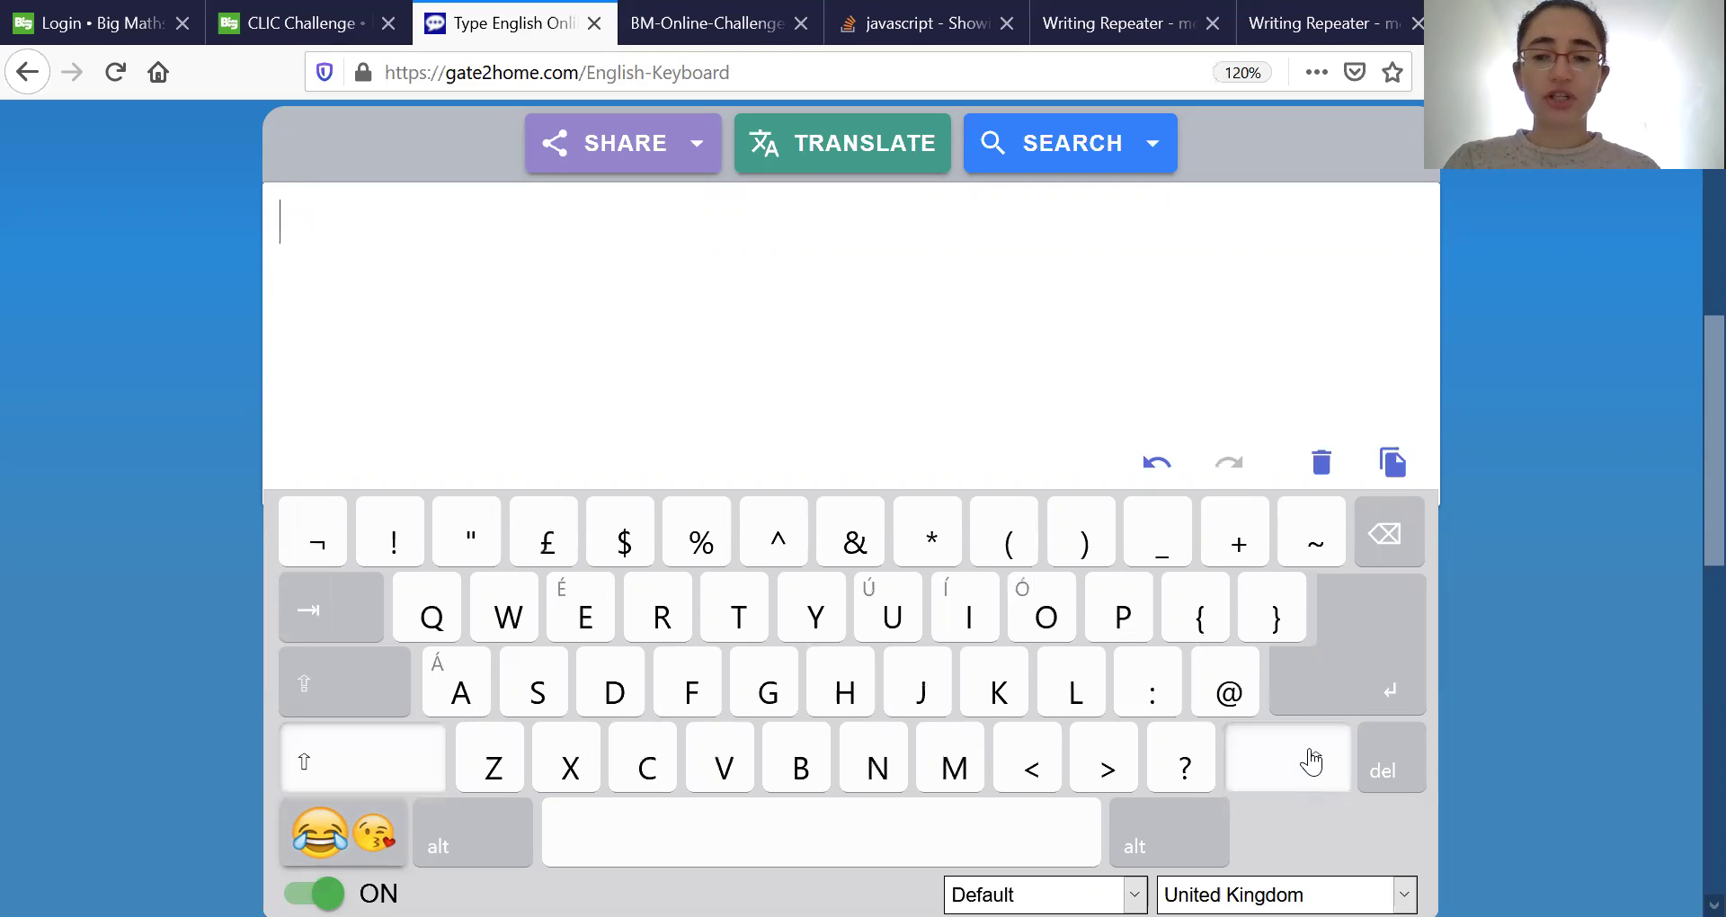
click(1252, 559)
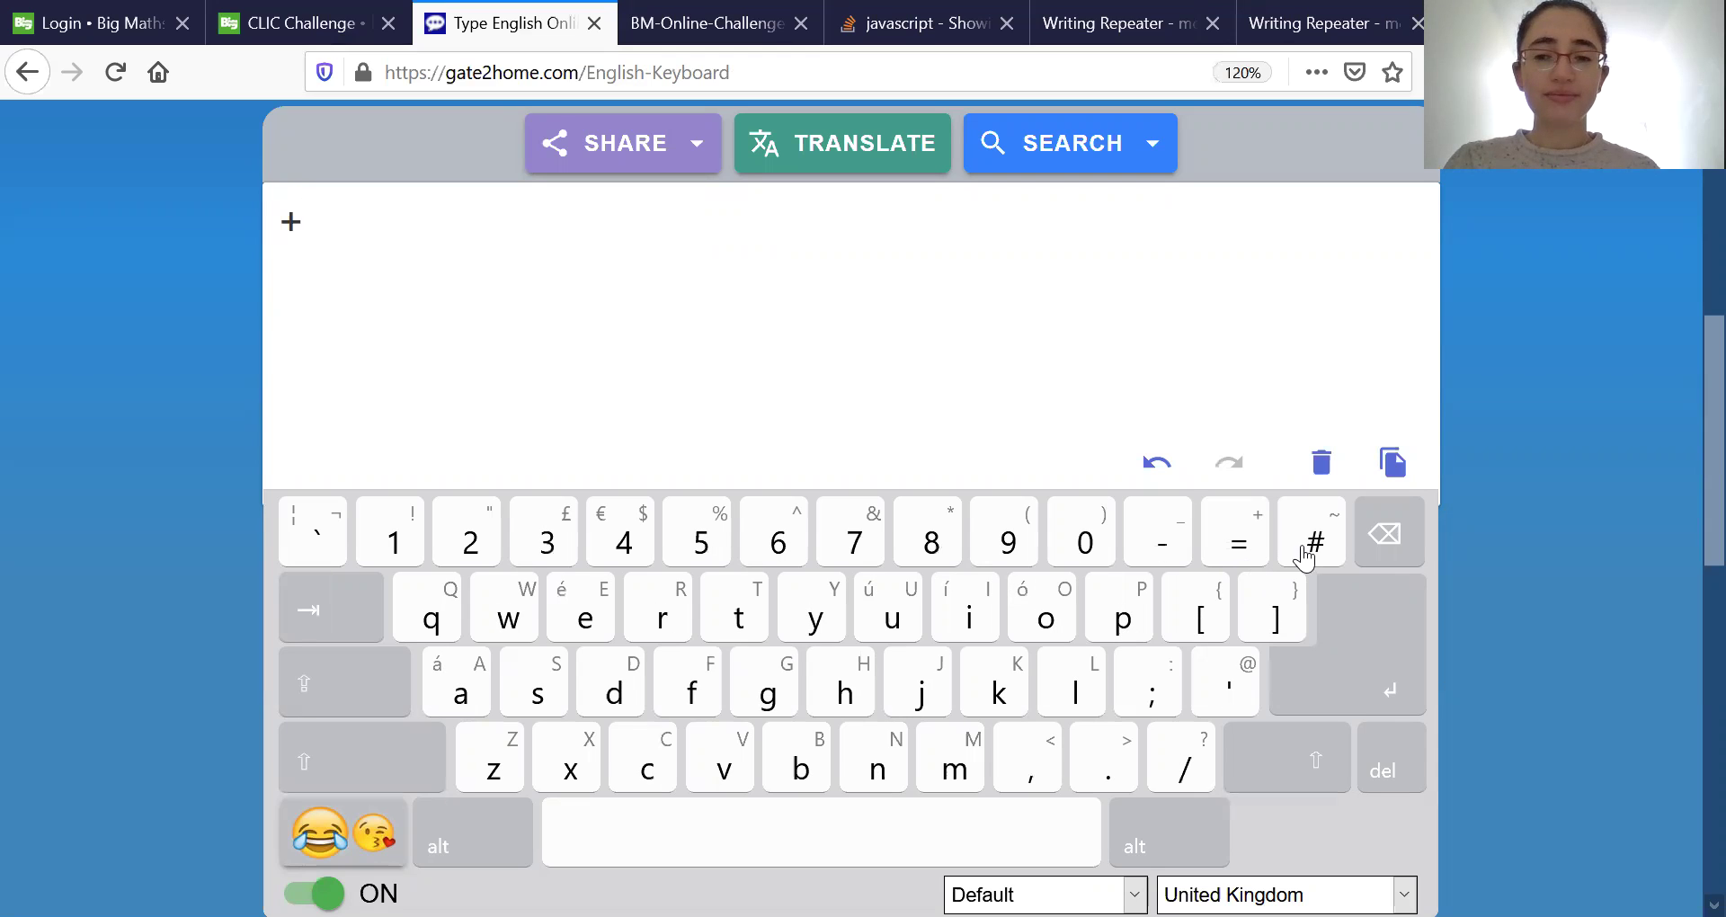
click(1386, 544)
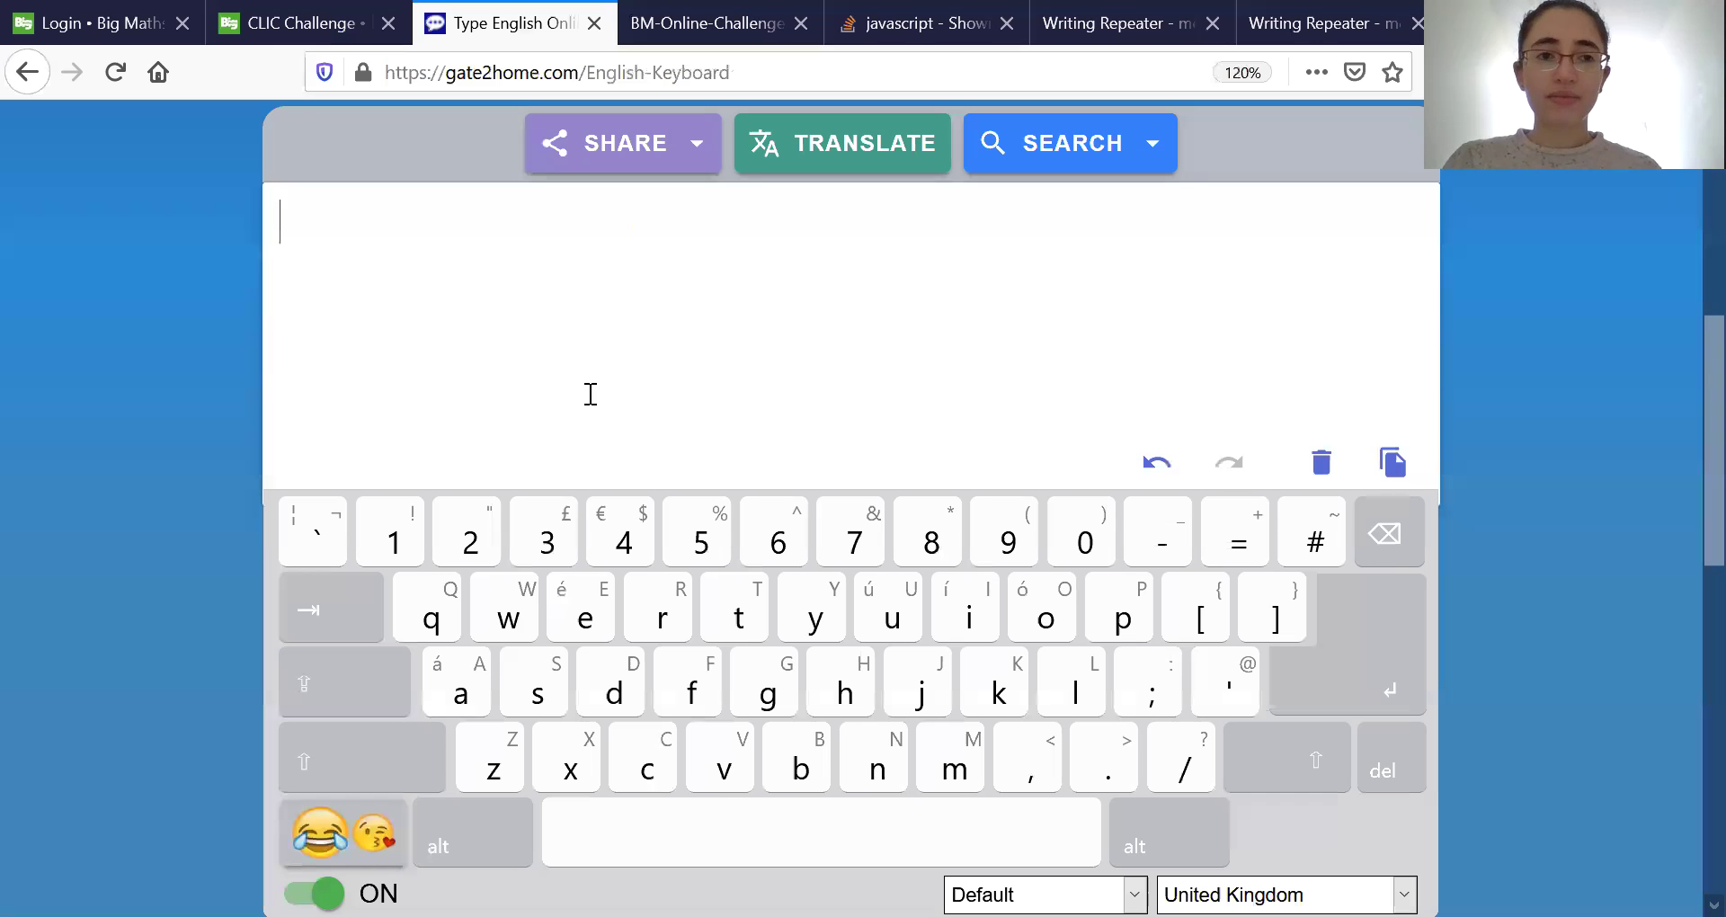
- Switch back to the CLIC challenge, revisit question 1, and return to the pupil dashboard
click(305, 27)
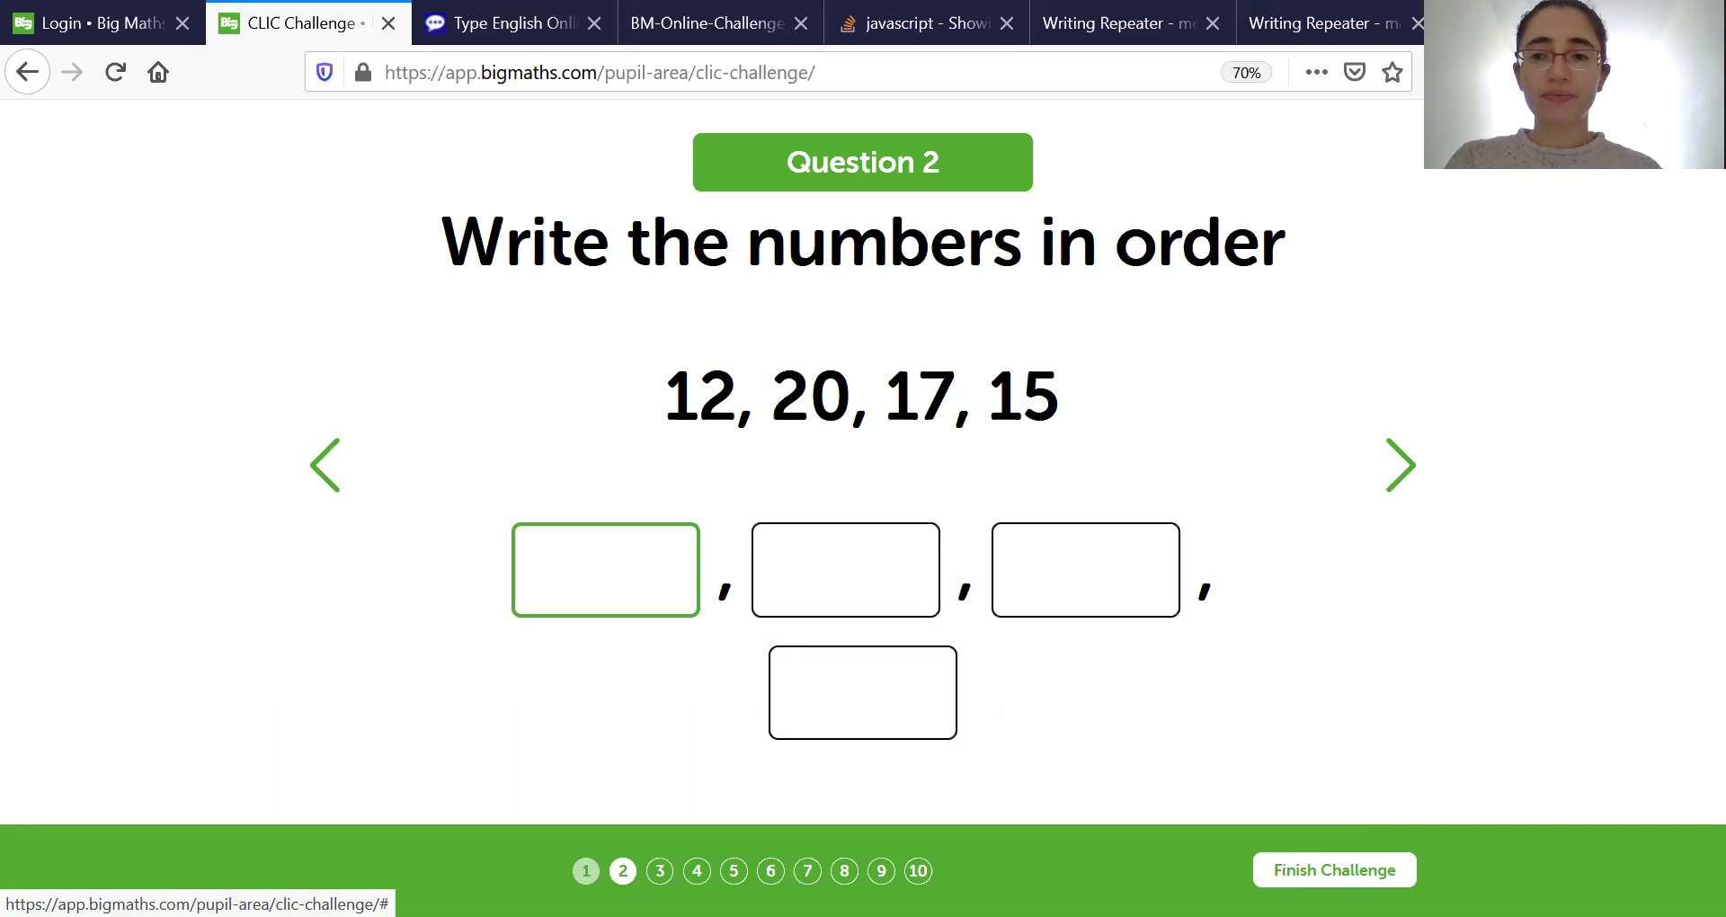
click(324, 465)
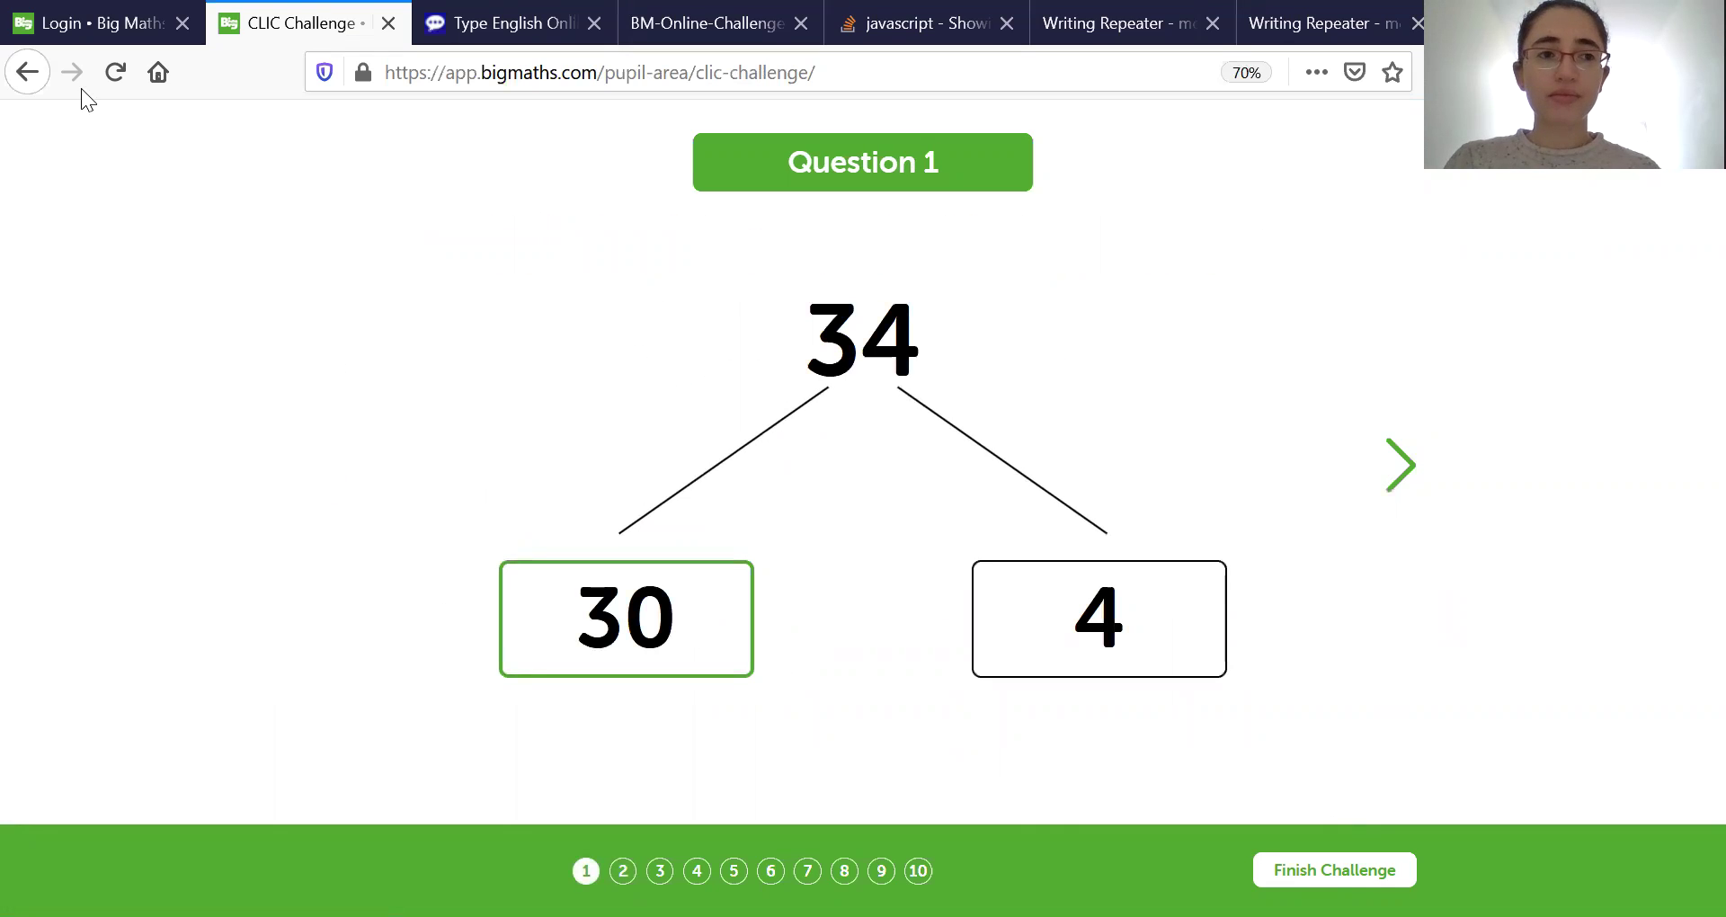
click(27, 81)
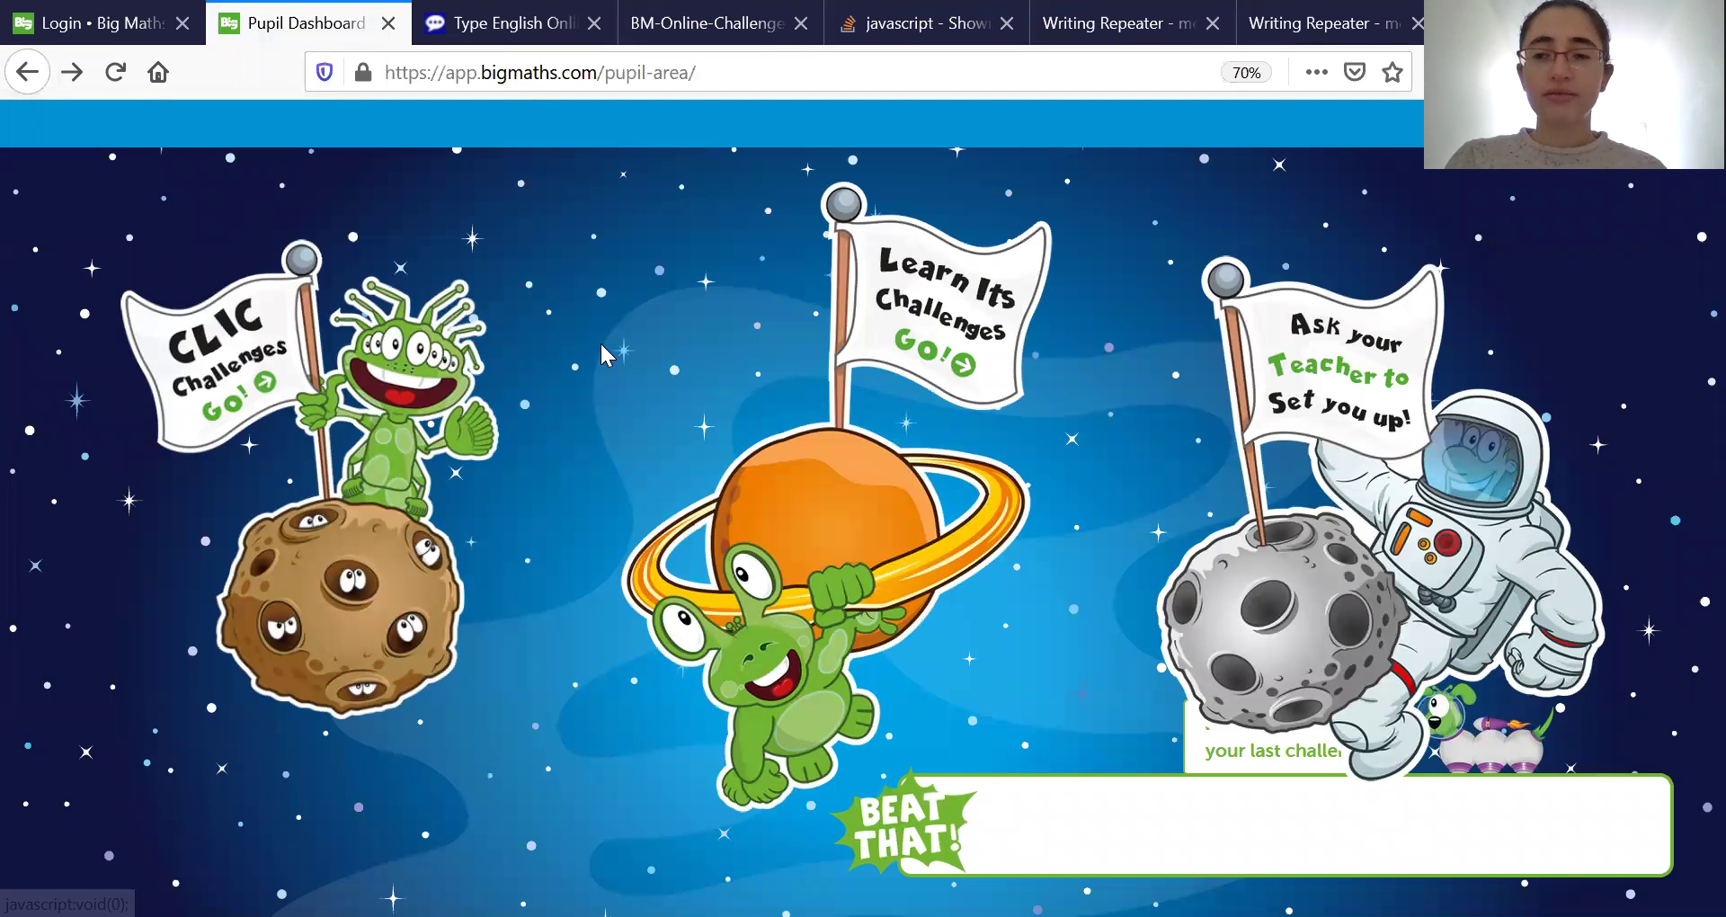
- Start the Learn Its challenge and submit 5 for 5 + _ = 10 and 1 for 9 + _ = 10
click(904, 346)
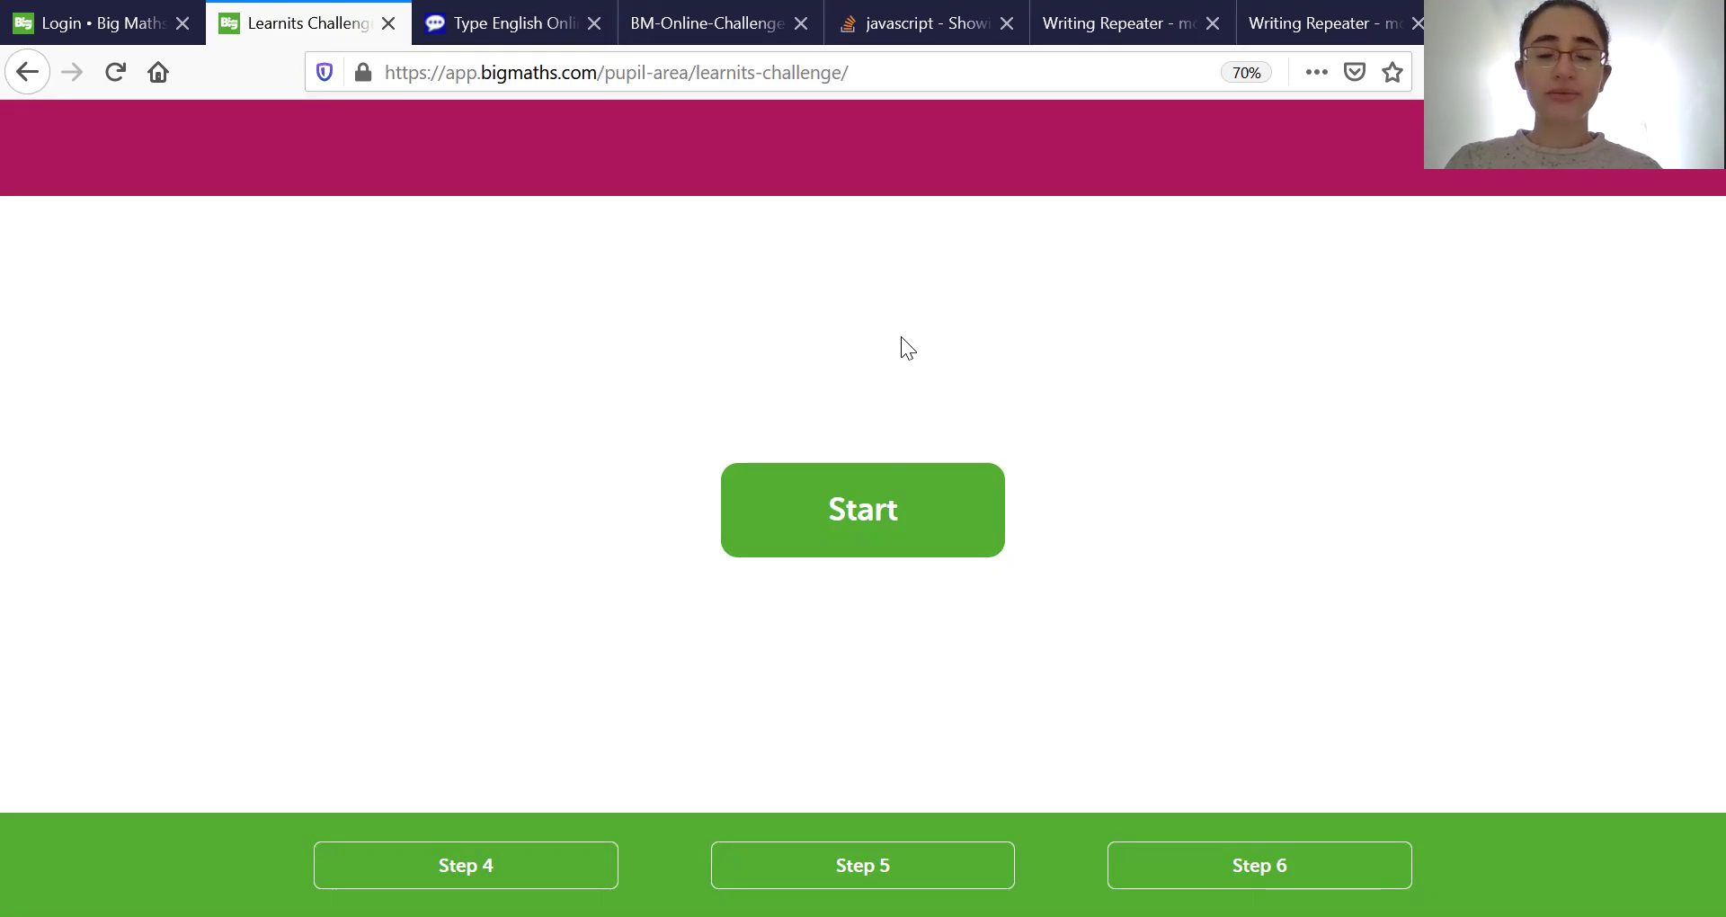
click(886, 484)
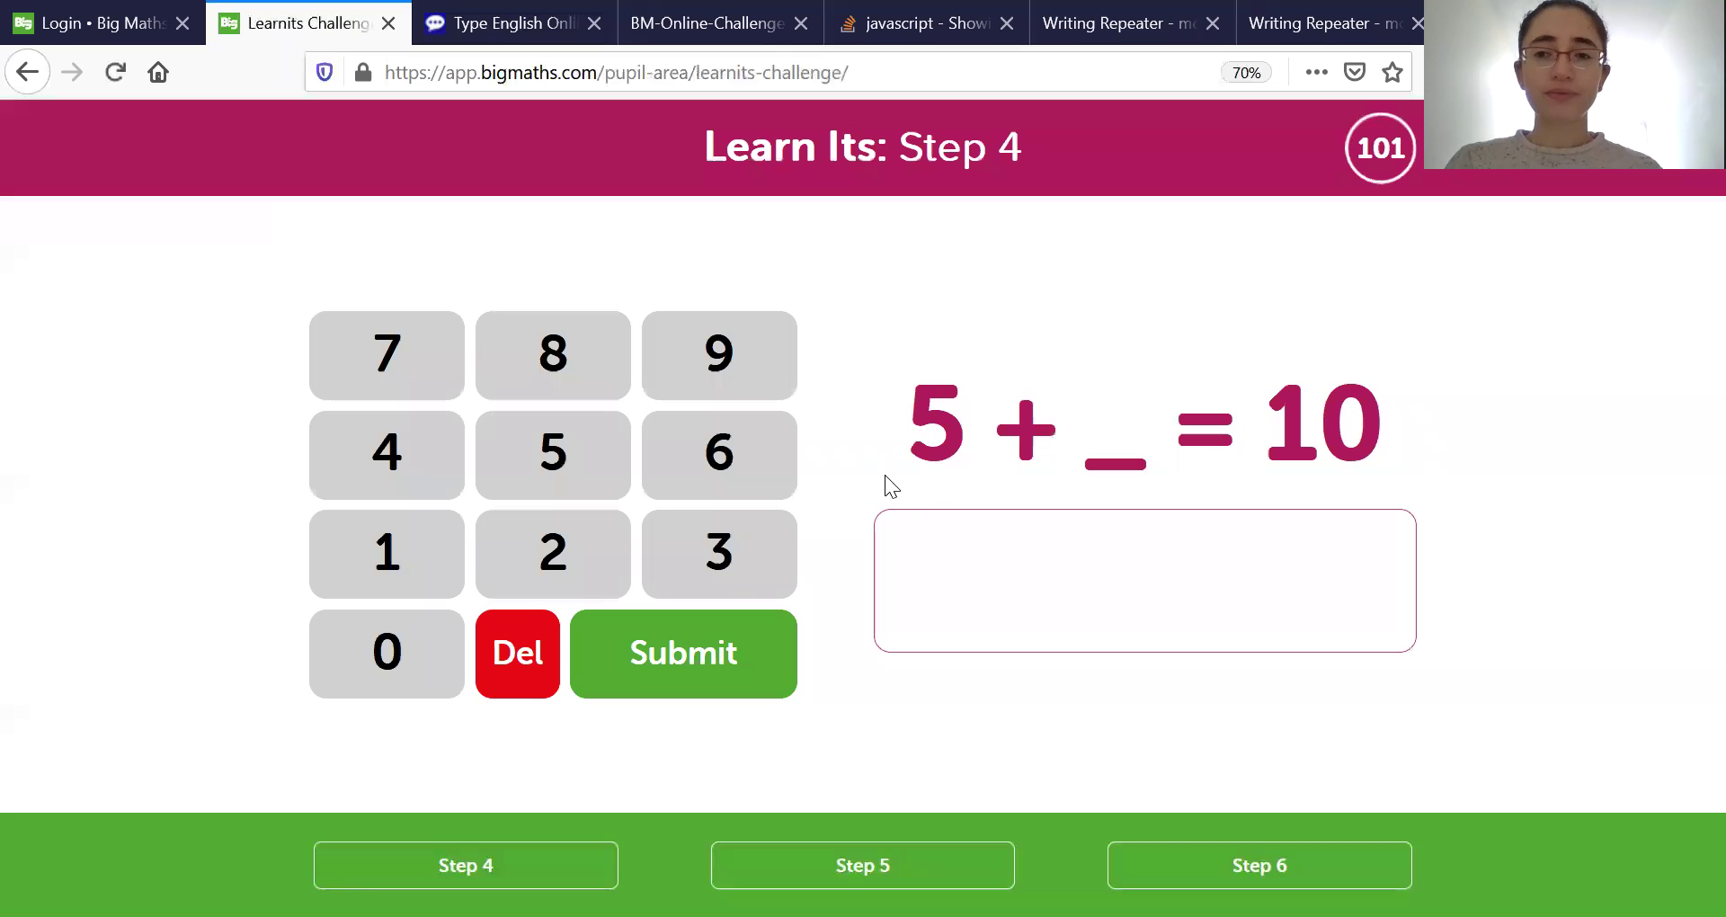
click(558, 471)
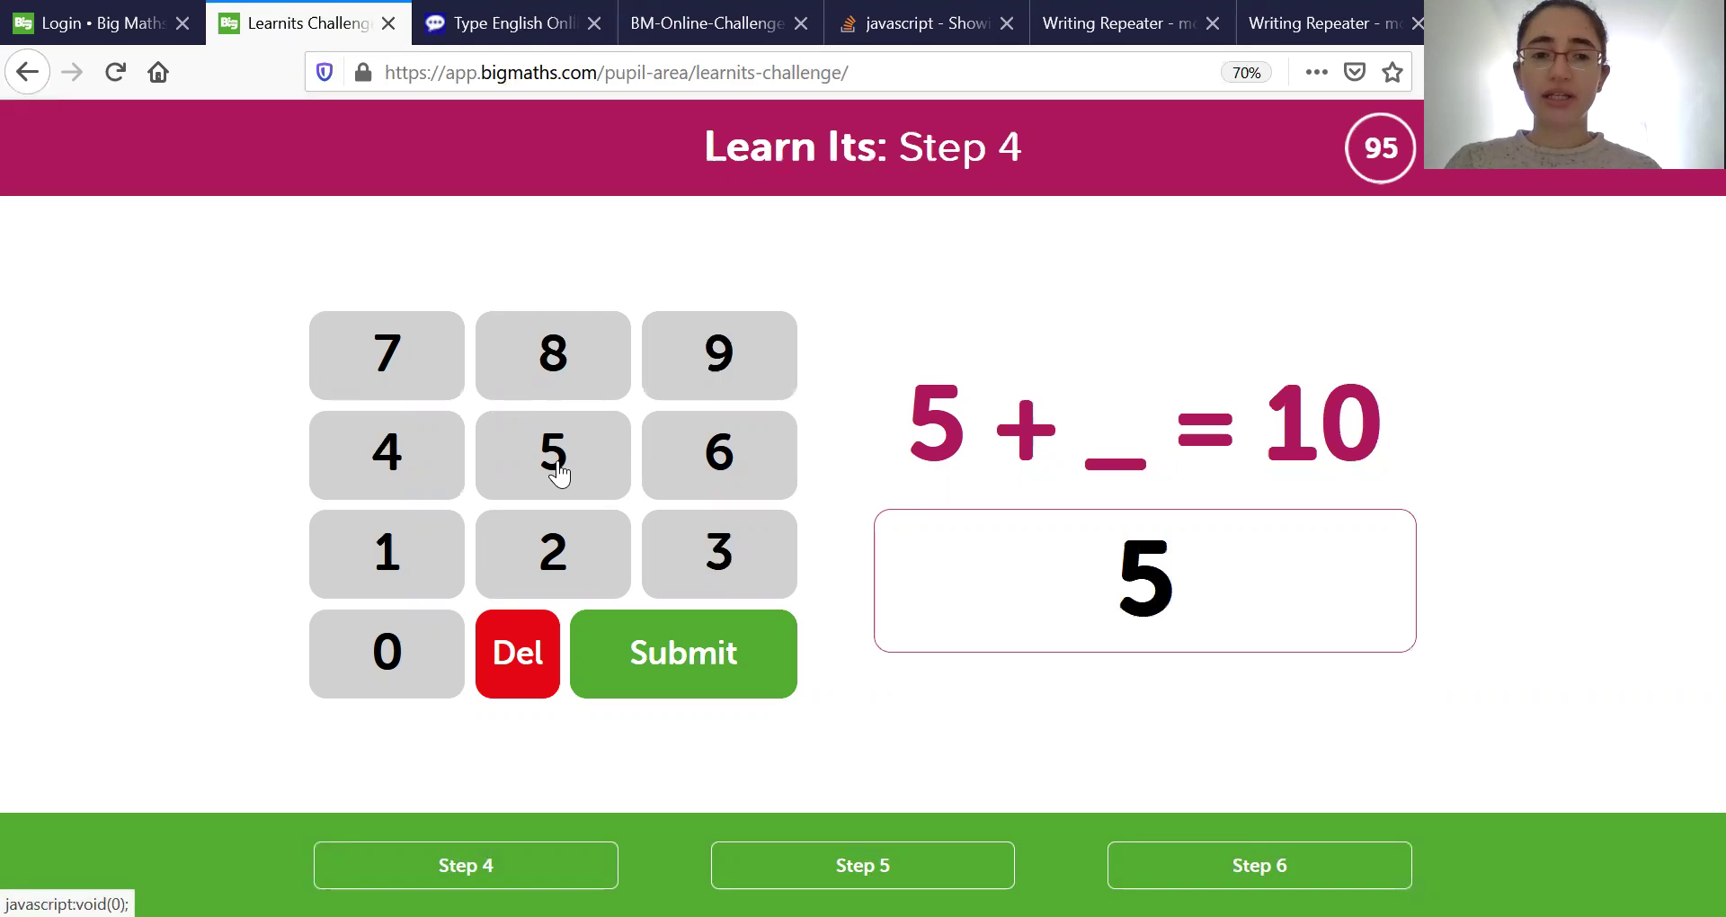
click(689, 654)
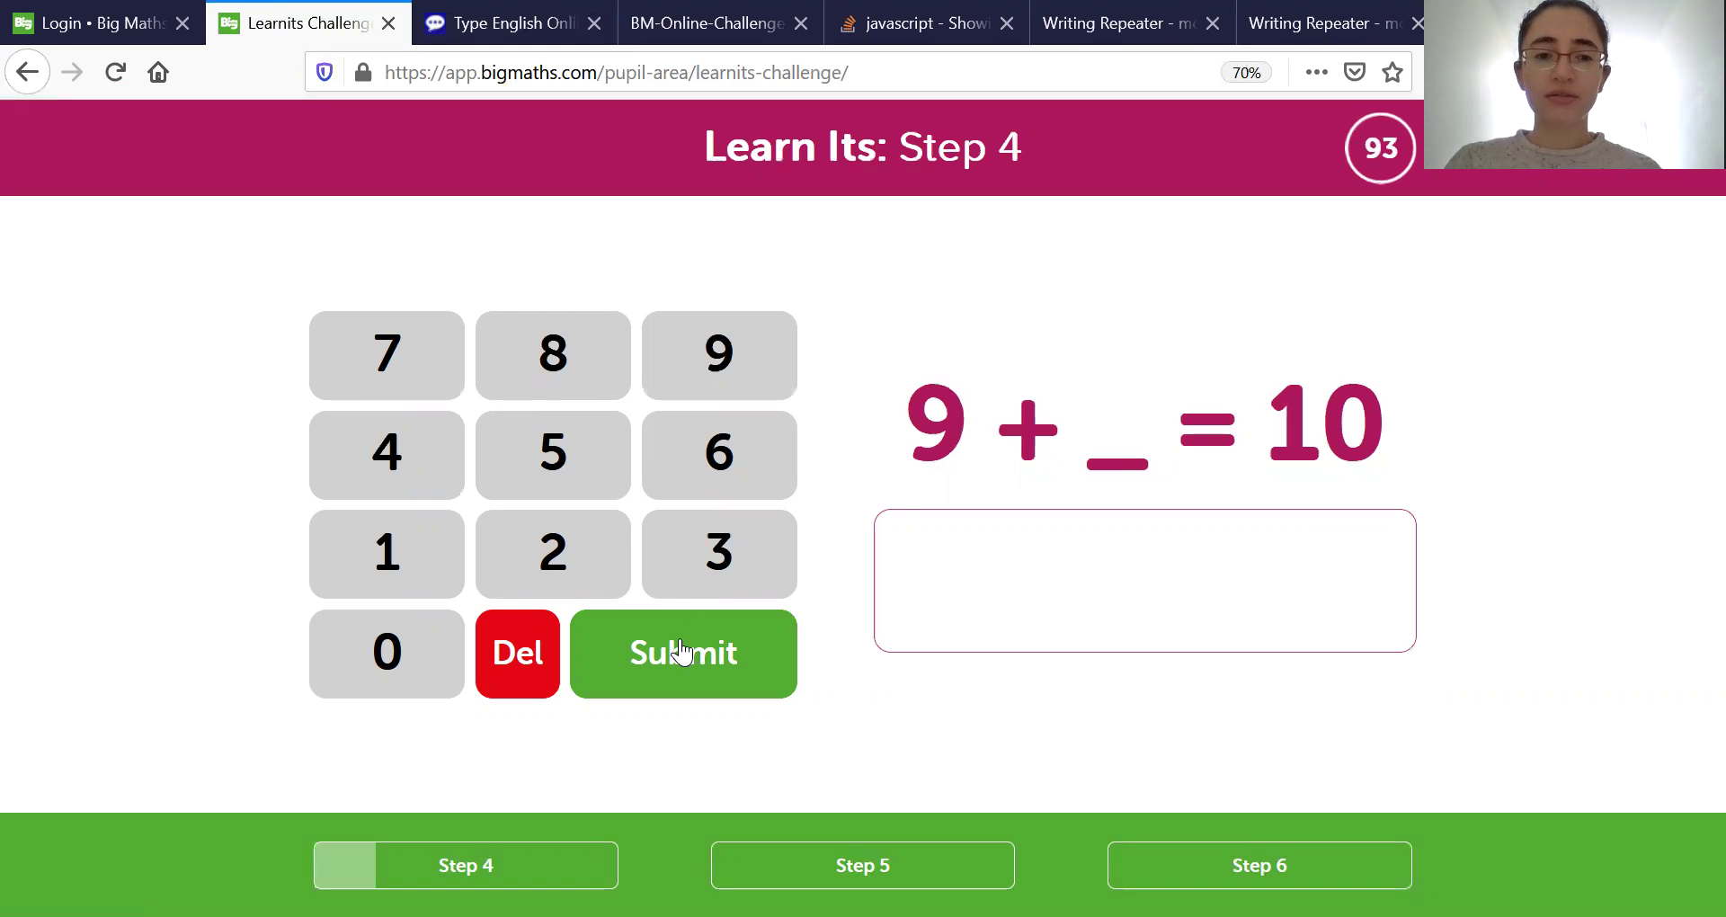
click(415, 581)
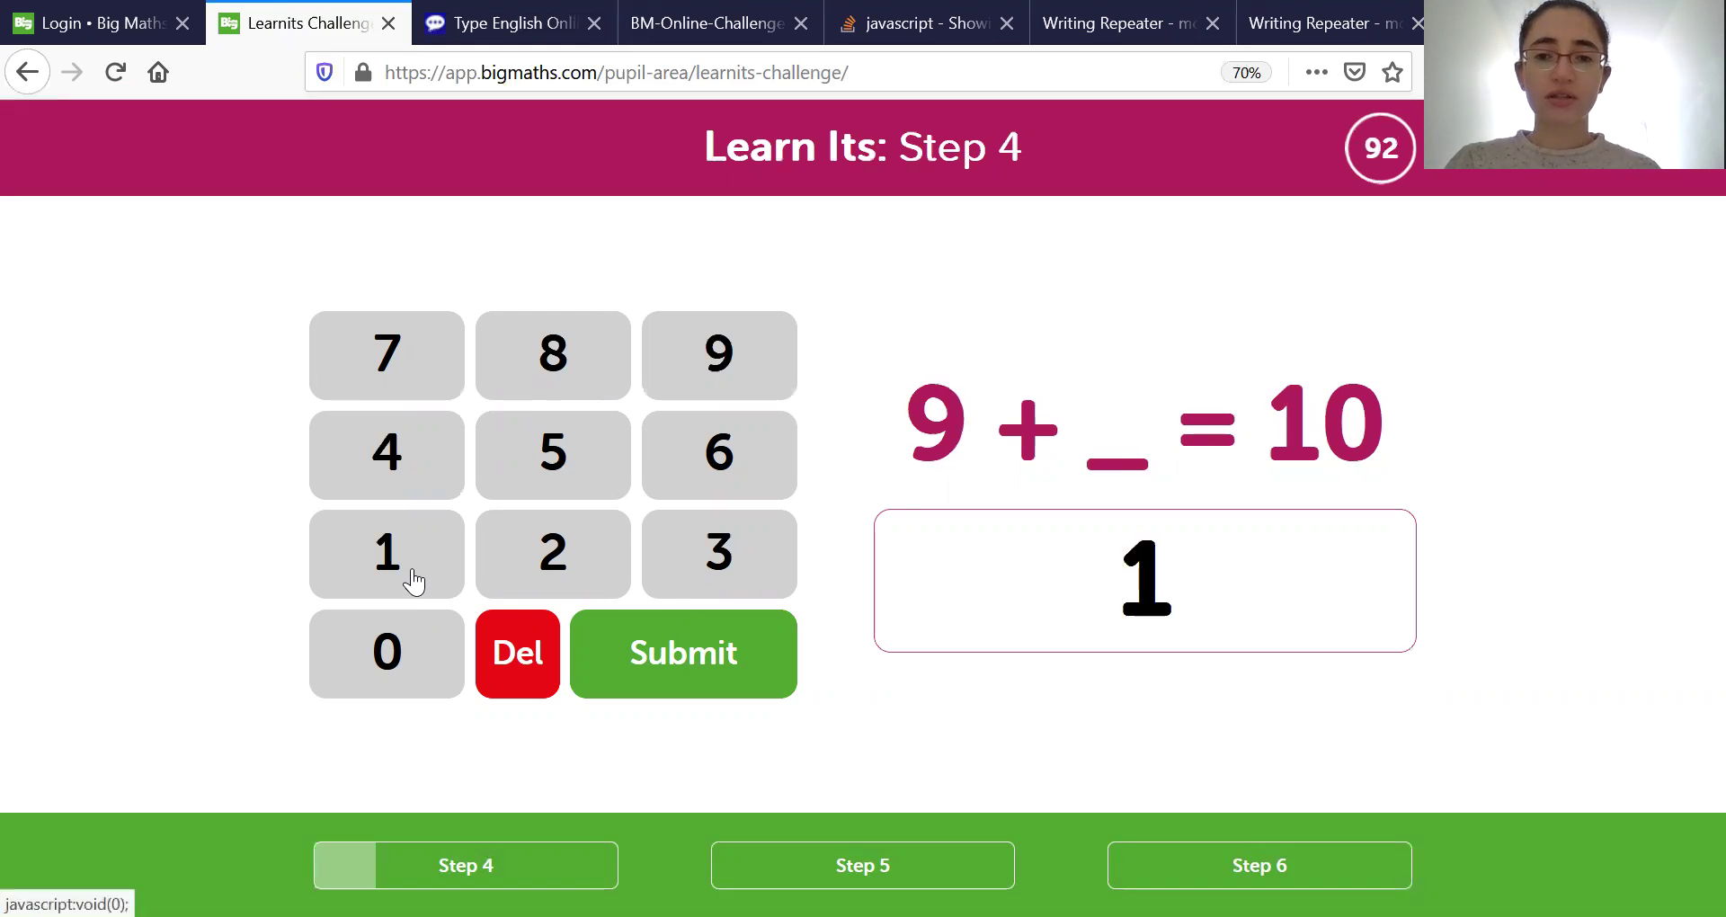
click(661, 639)
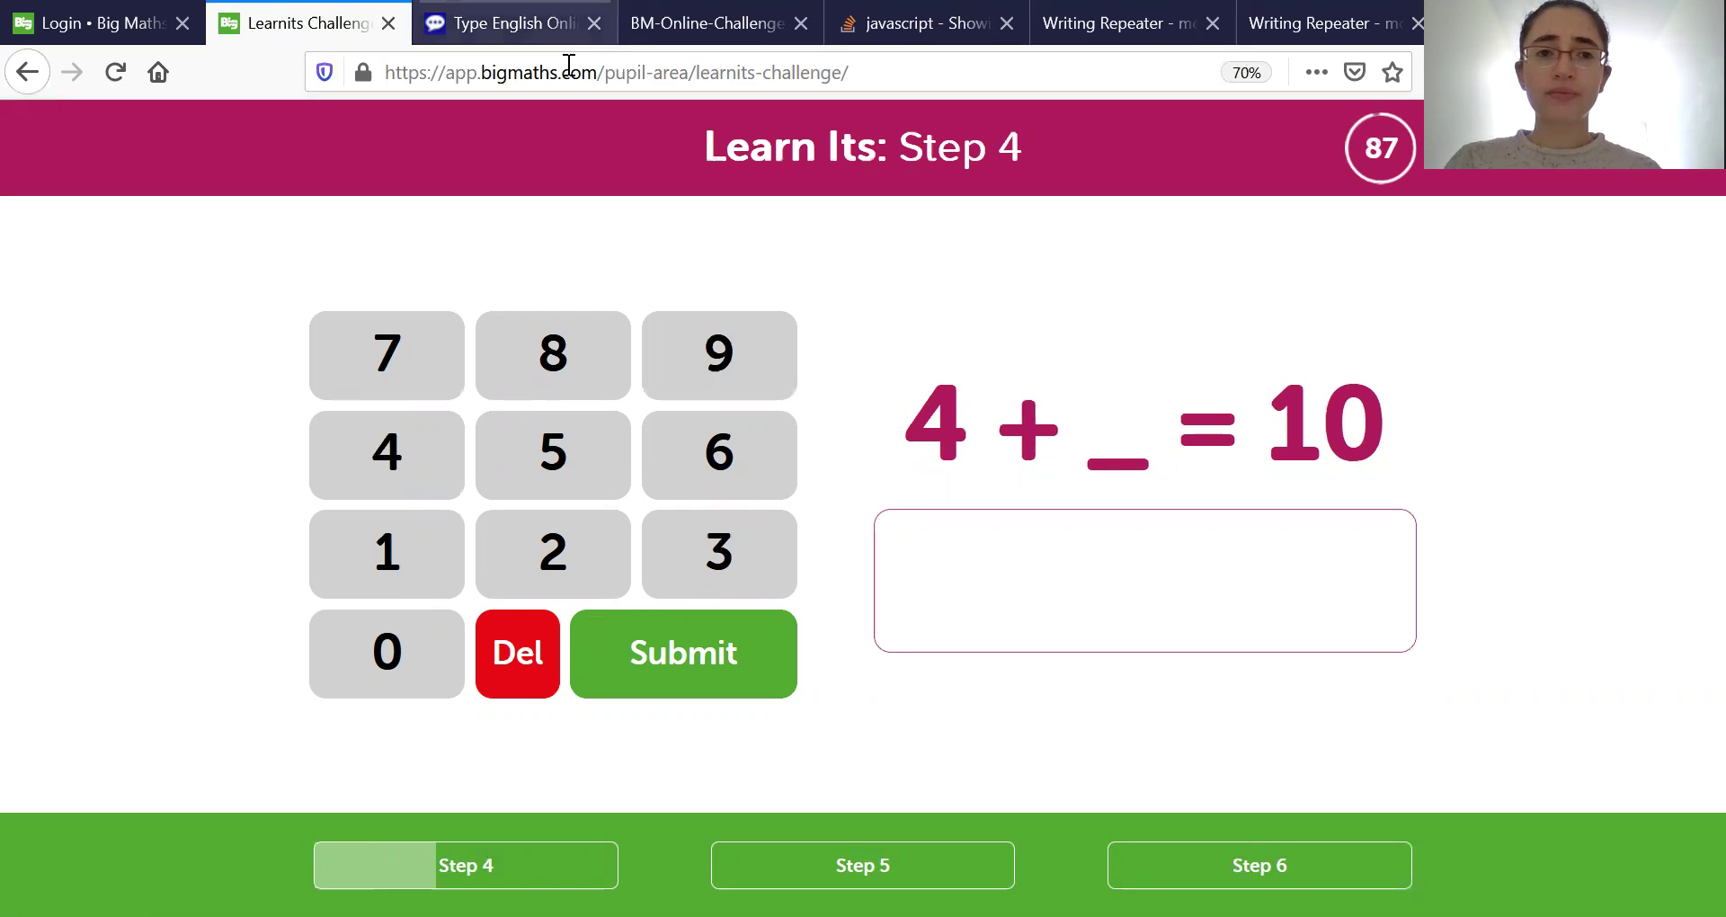
- Switch to the gate2home English keyboard and try out 5 followed by a line break, erasing it and entering it again
click(577, 35)
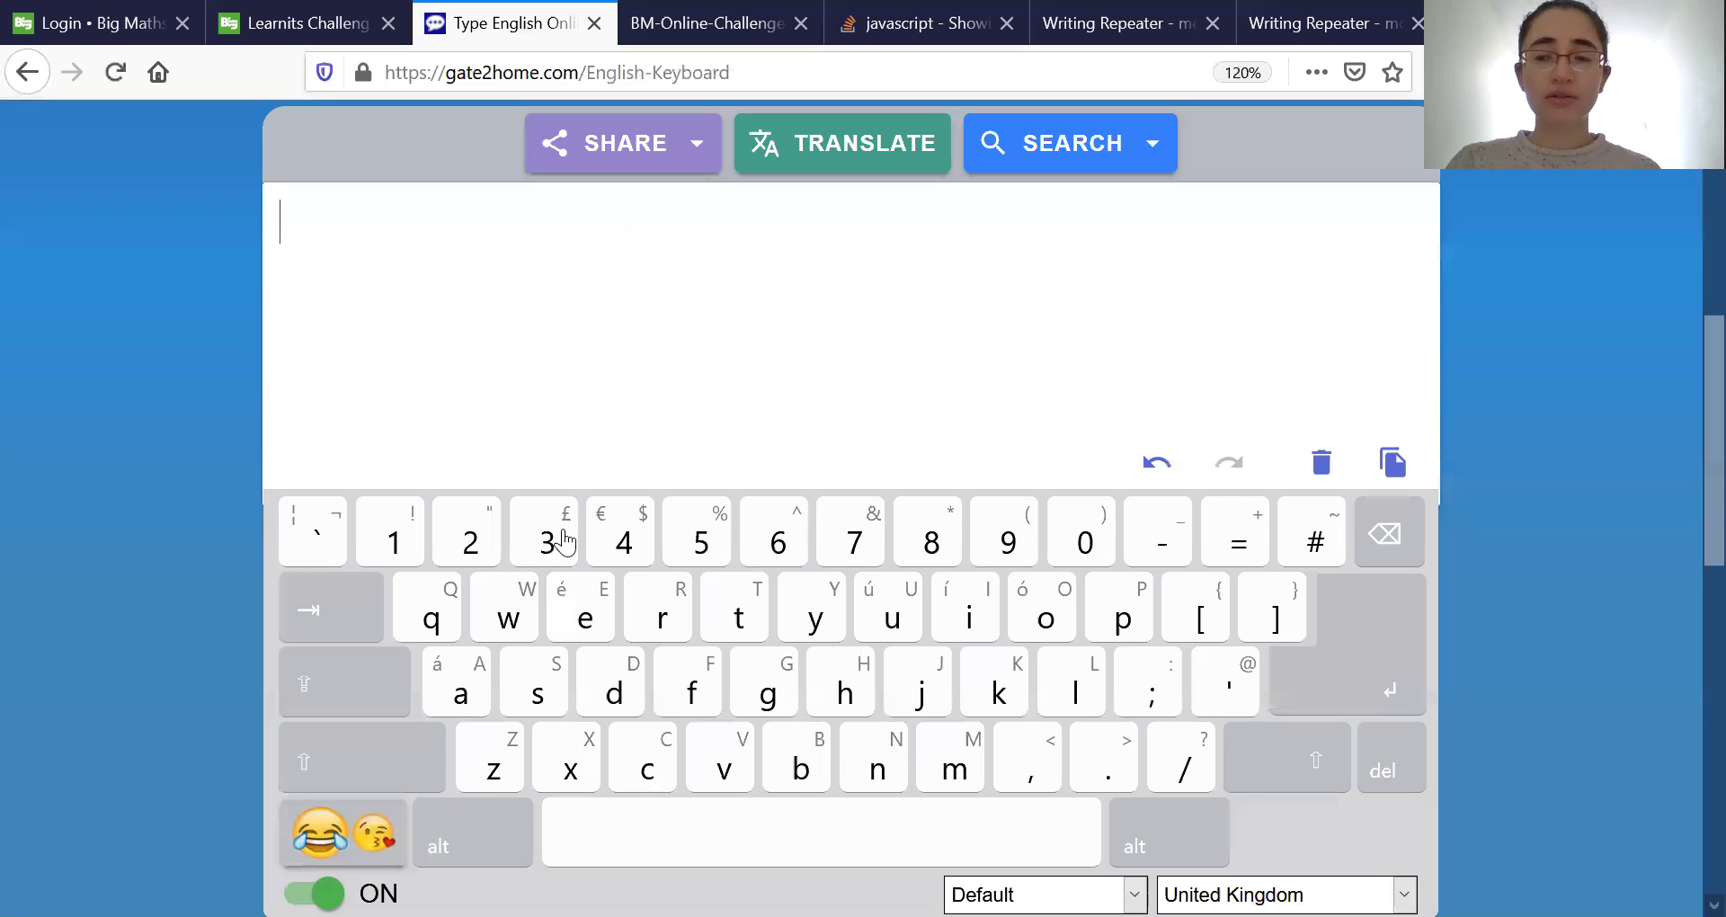
click(692, 550)
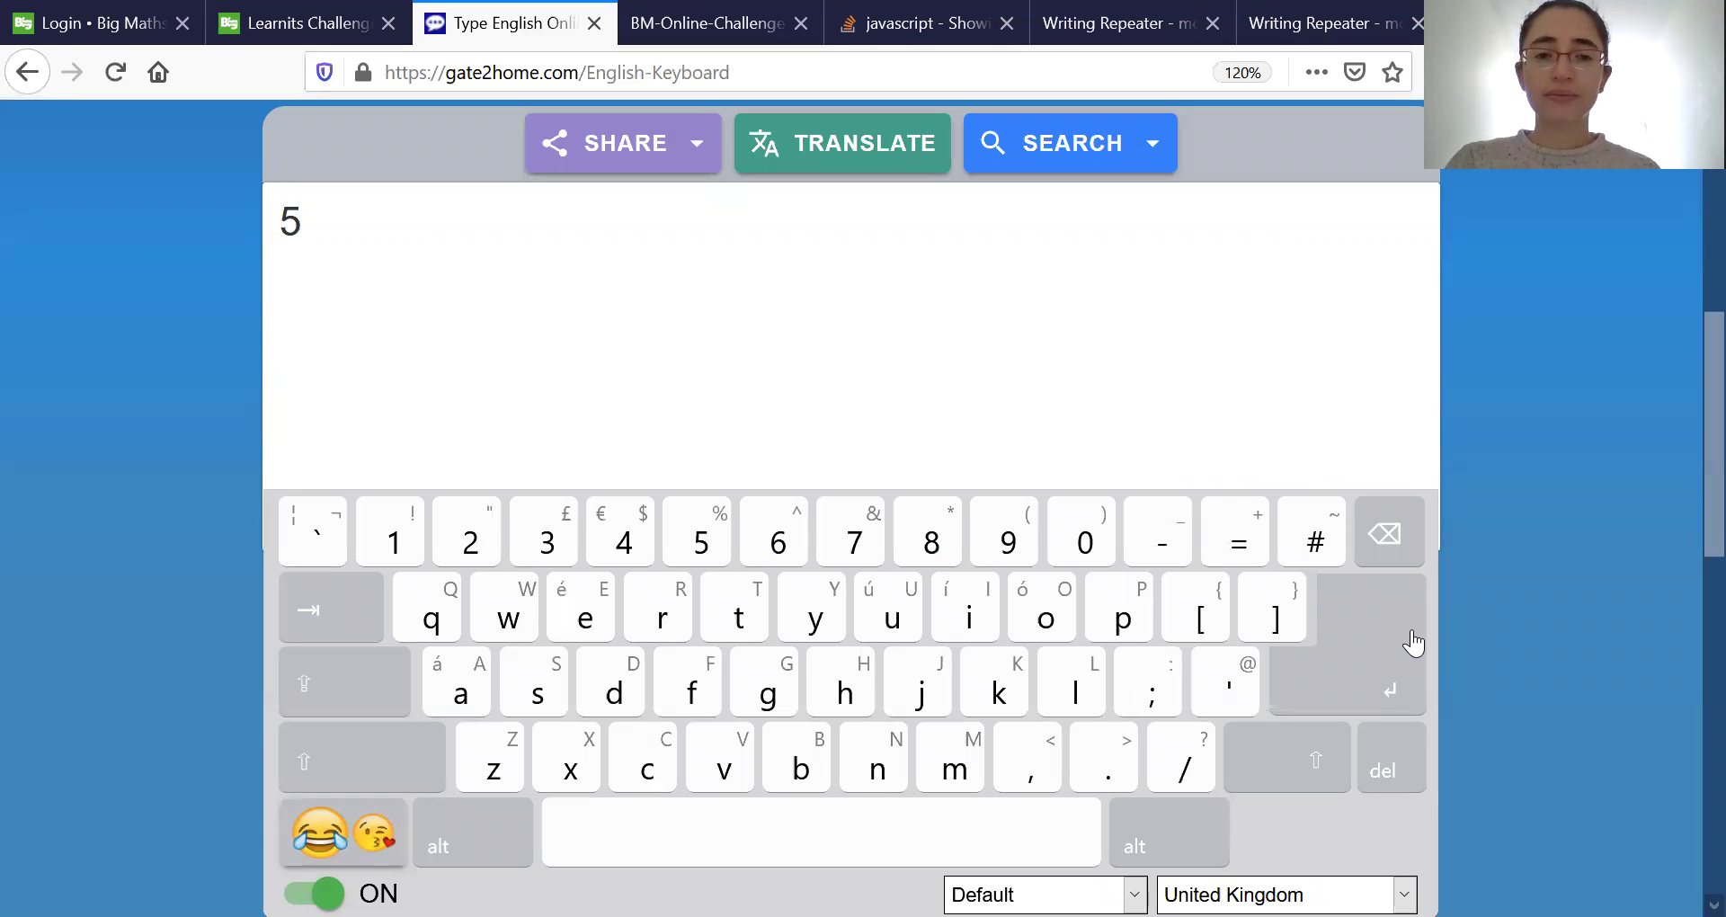
click(1374, 544)
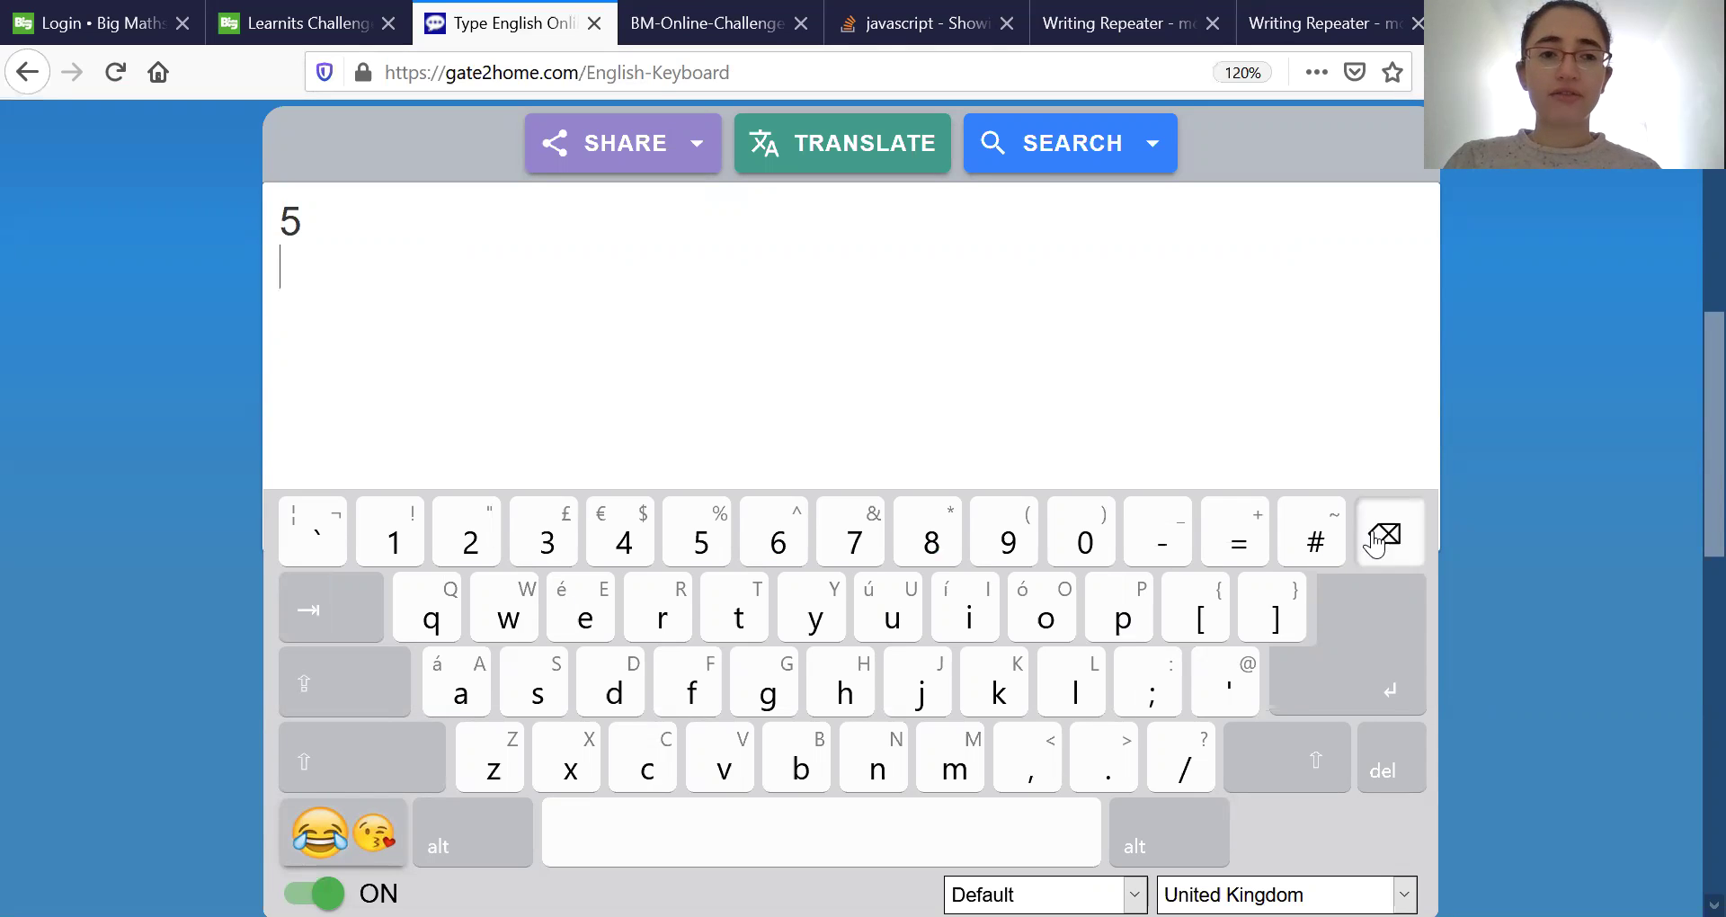
click(1373, 544)
click(703, 548)
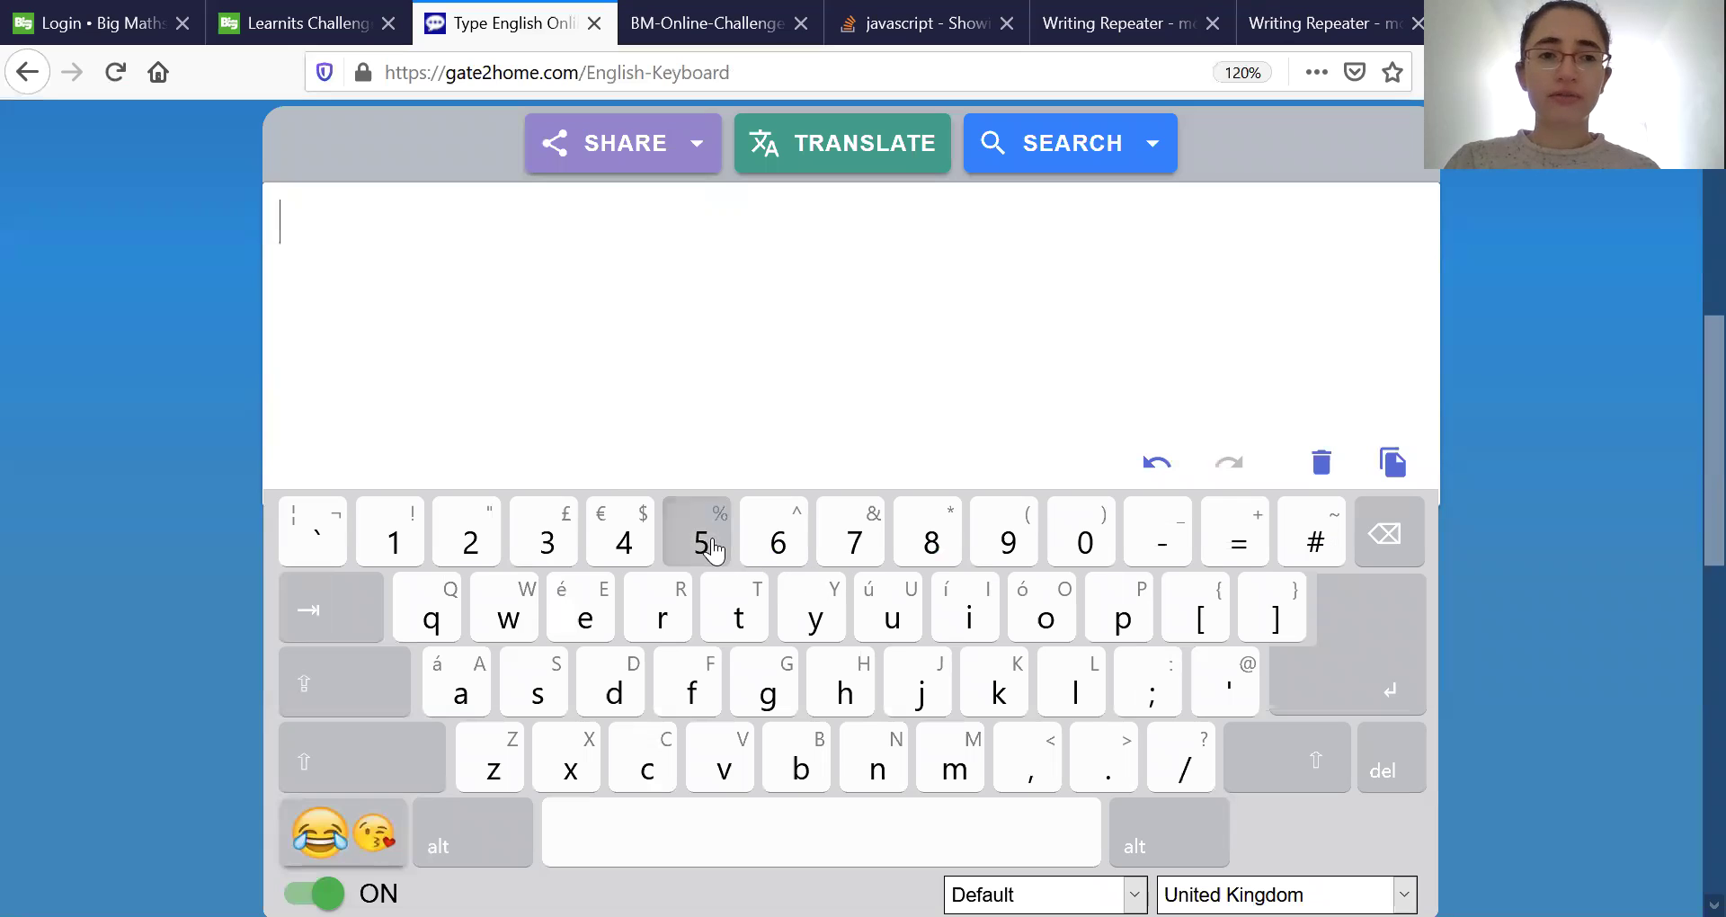
click(1367, 658)
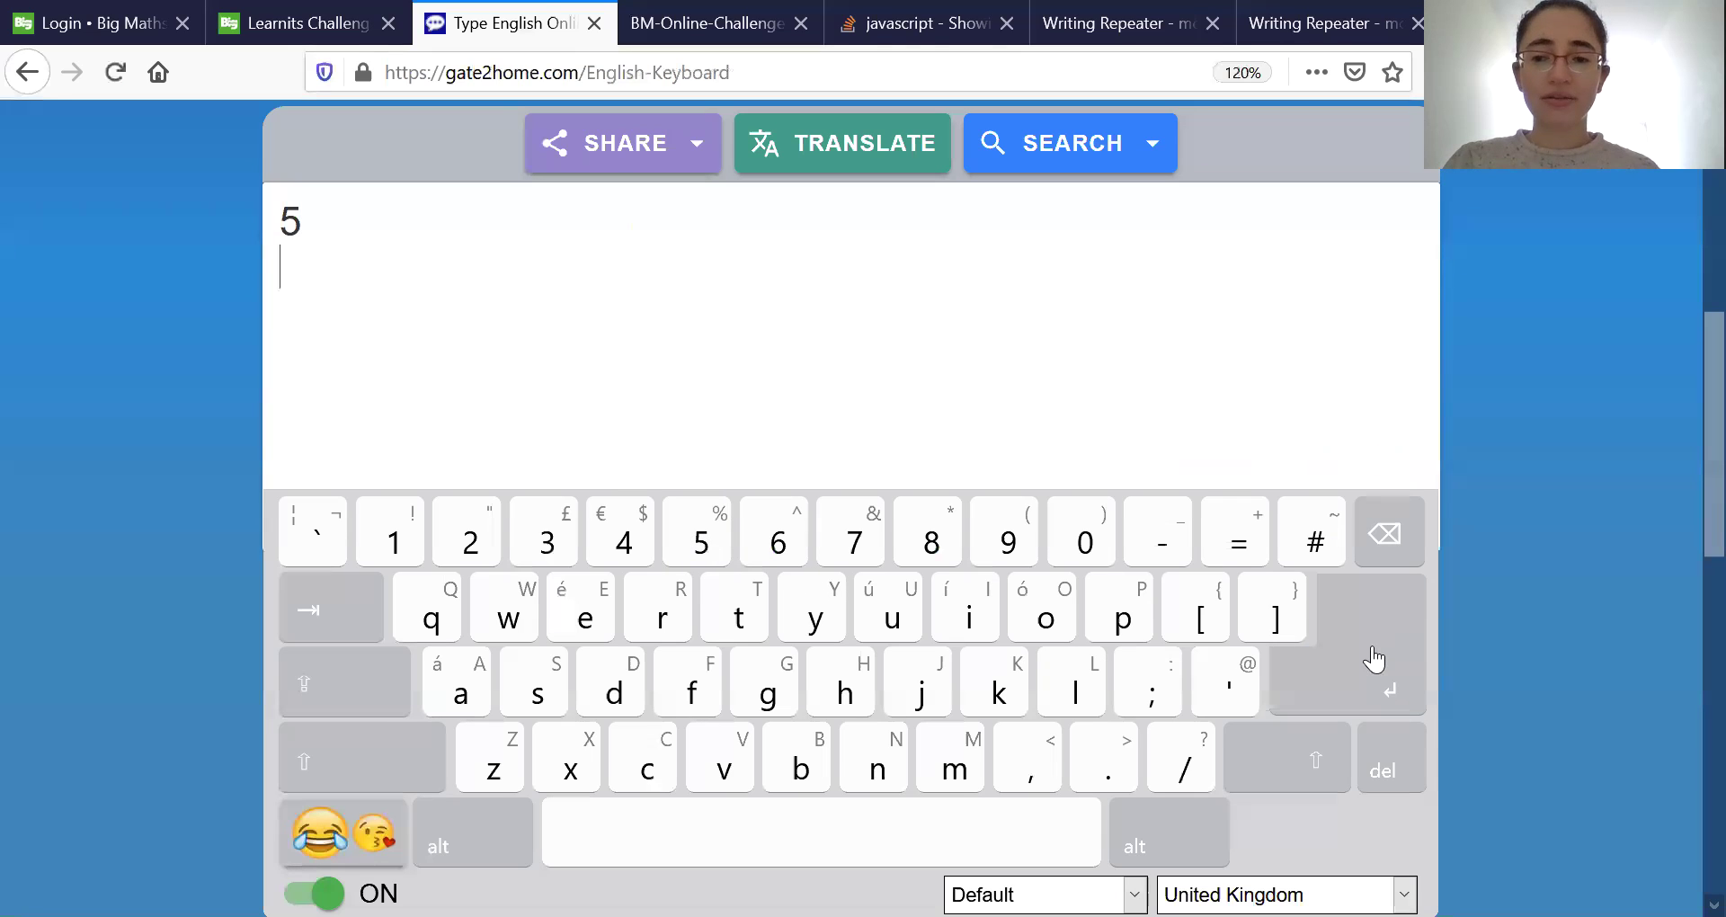
- Switch back to the Learn Its challenge and submit 6 for 4 + _ = 10 and 7 for 3 + _ = 10
click(305, 27)
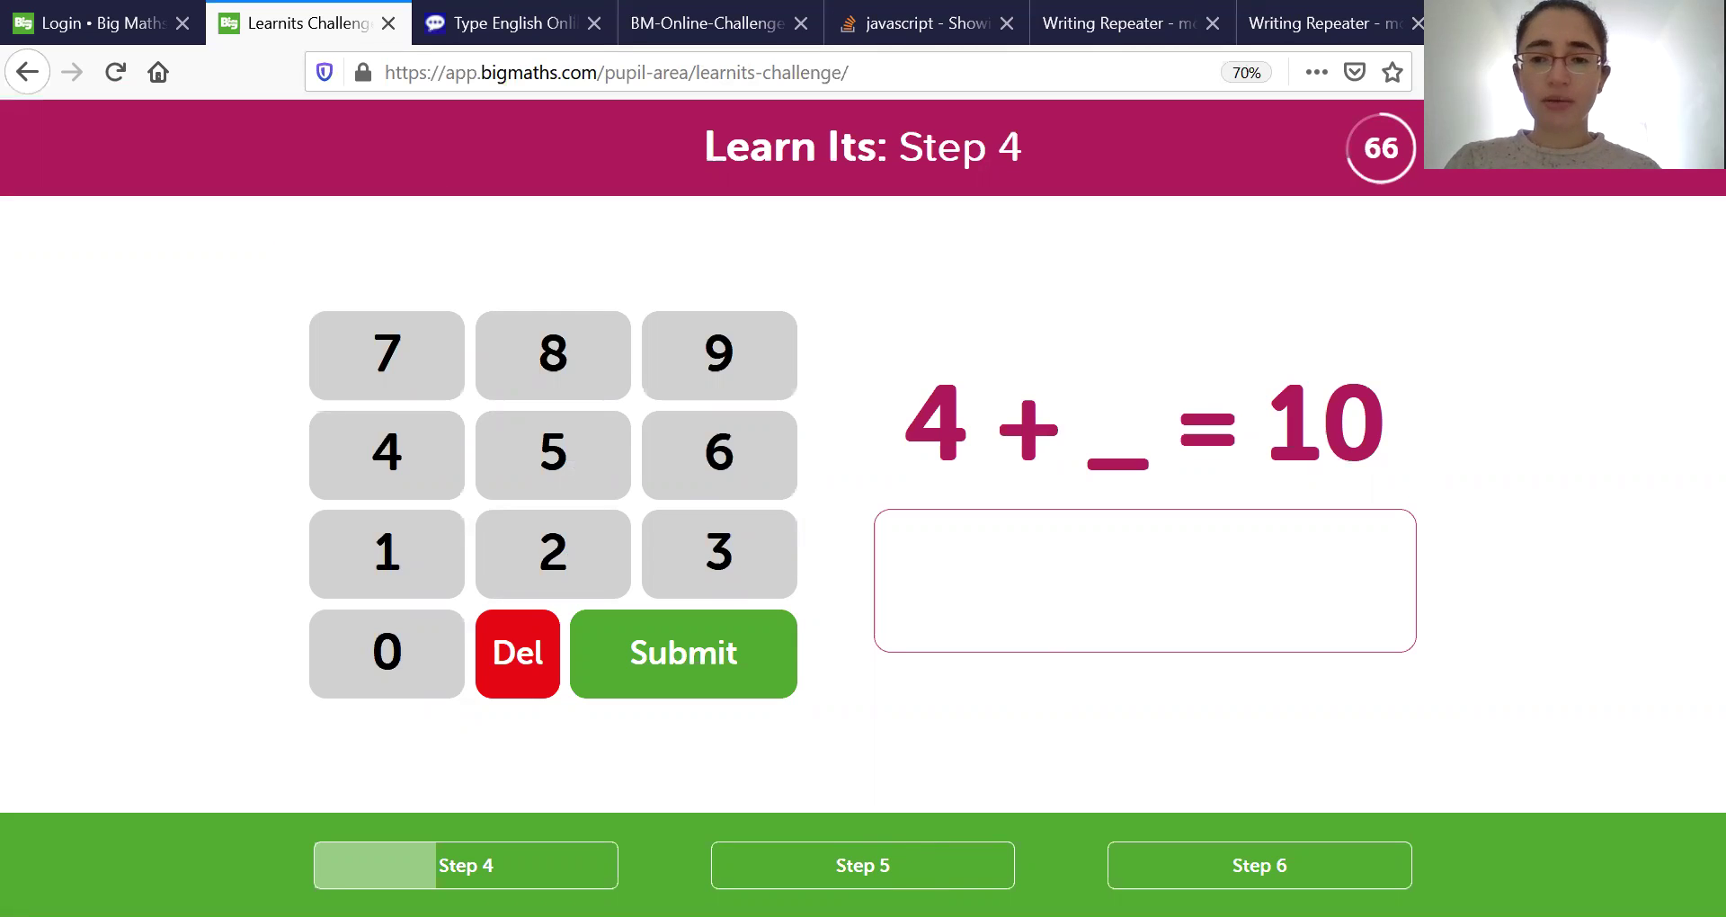
text(6)
key(Return)
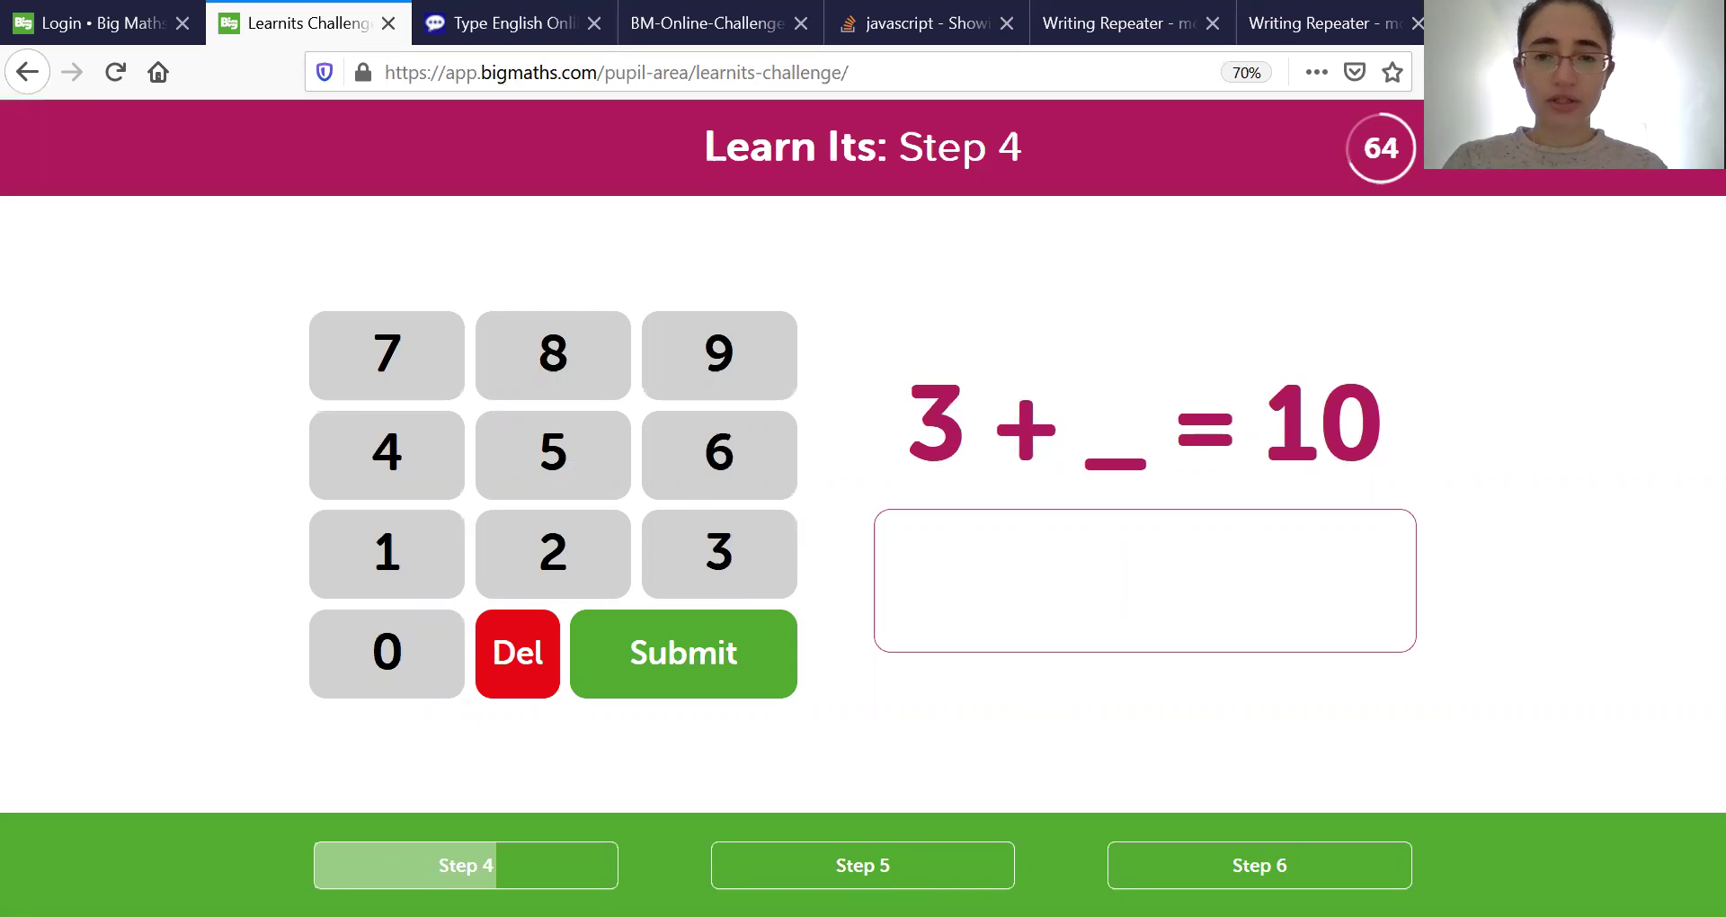
text(7)
key(Return)
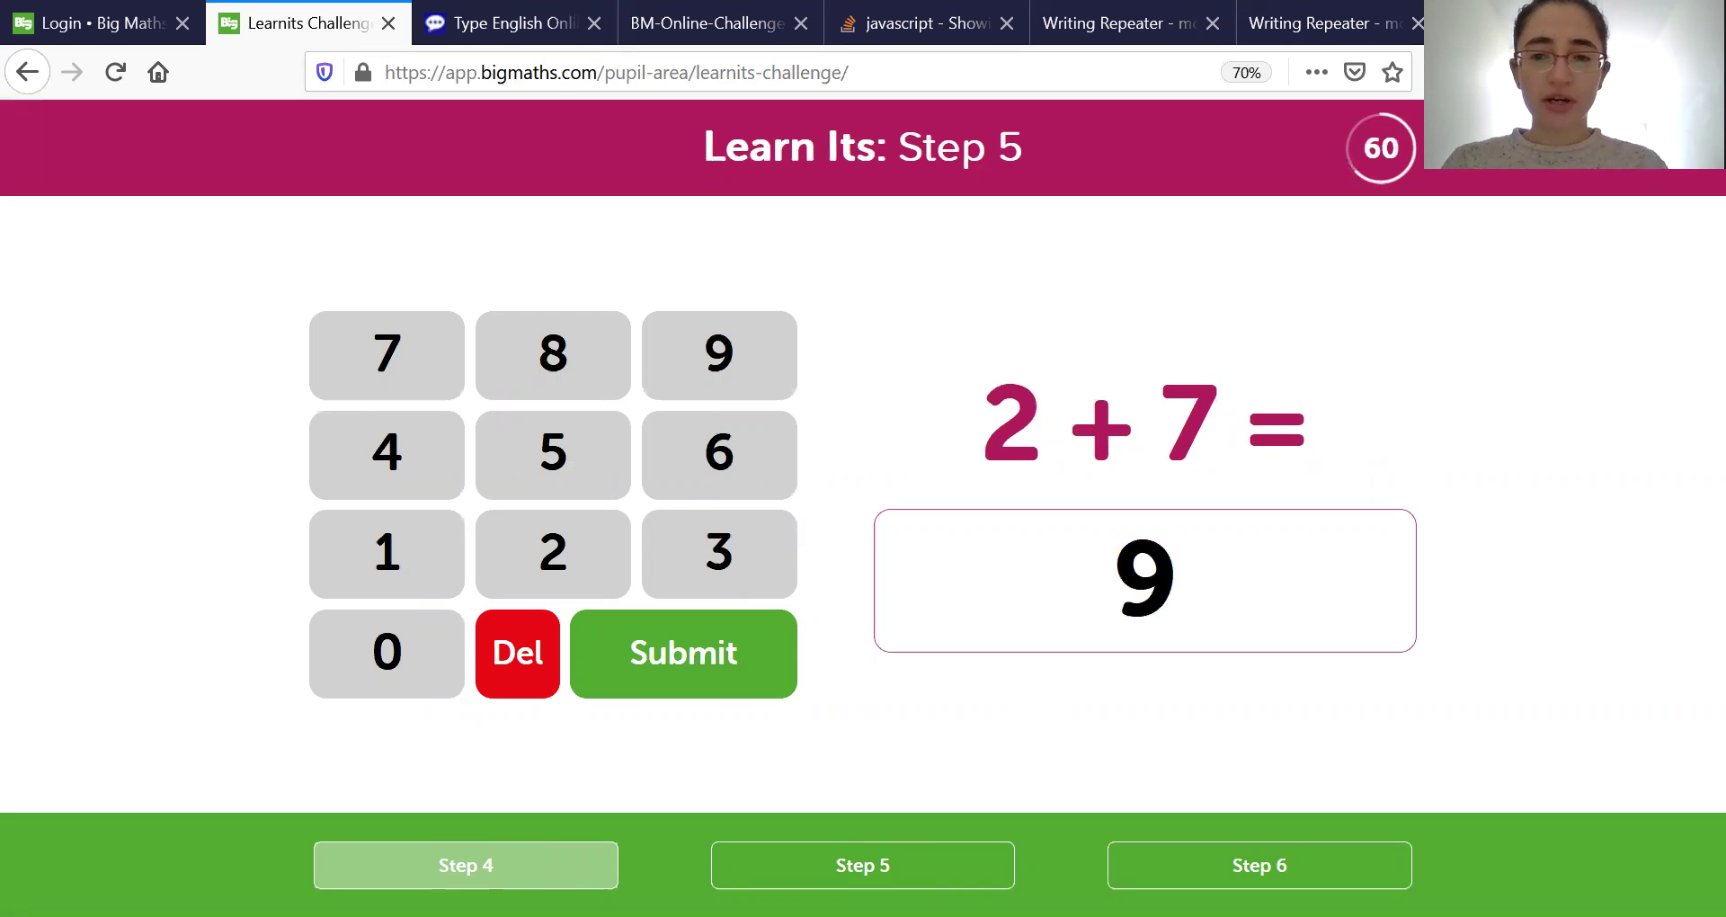
- Submit 9 for 2 + 7, 11 for 9 + 2, and 9 for 3 + 6
text(9)
key(Return)
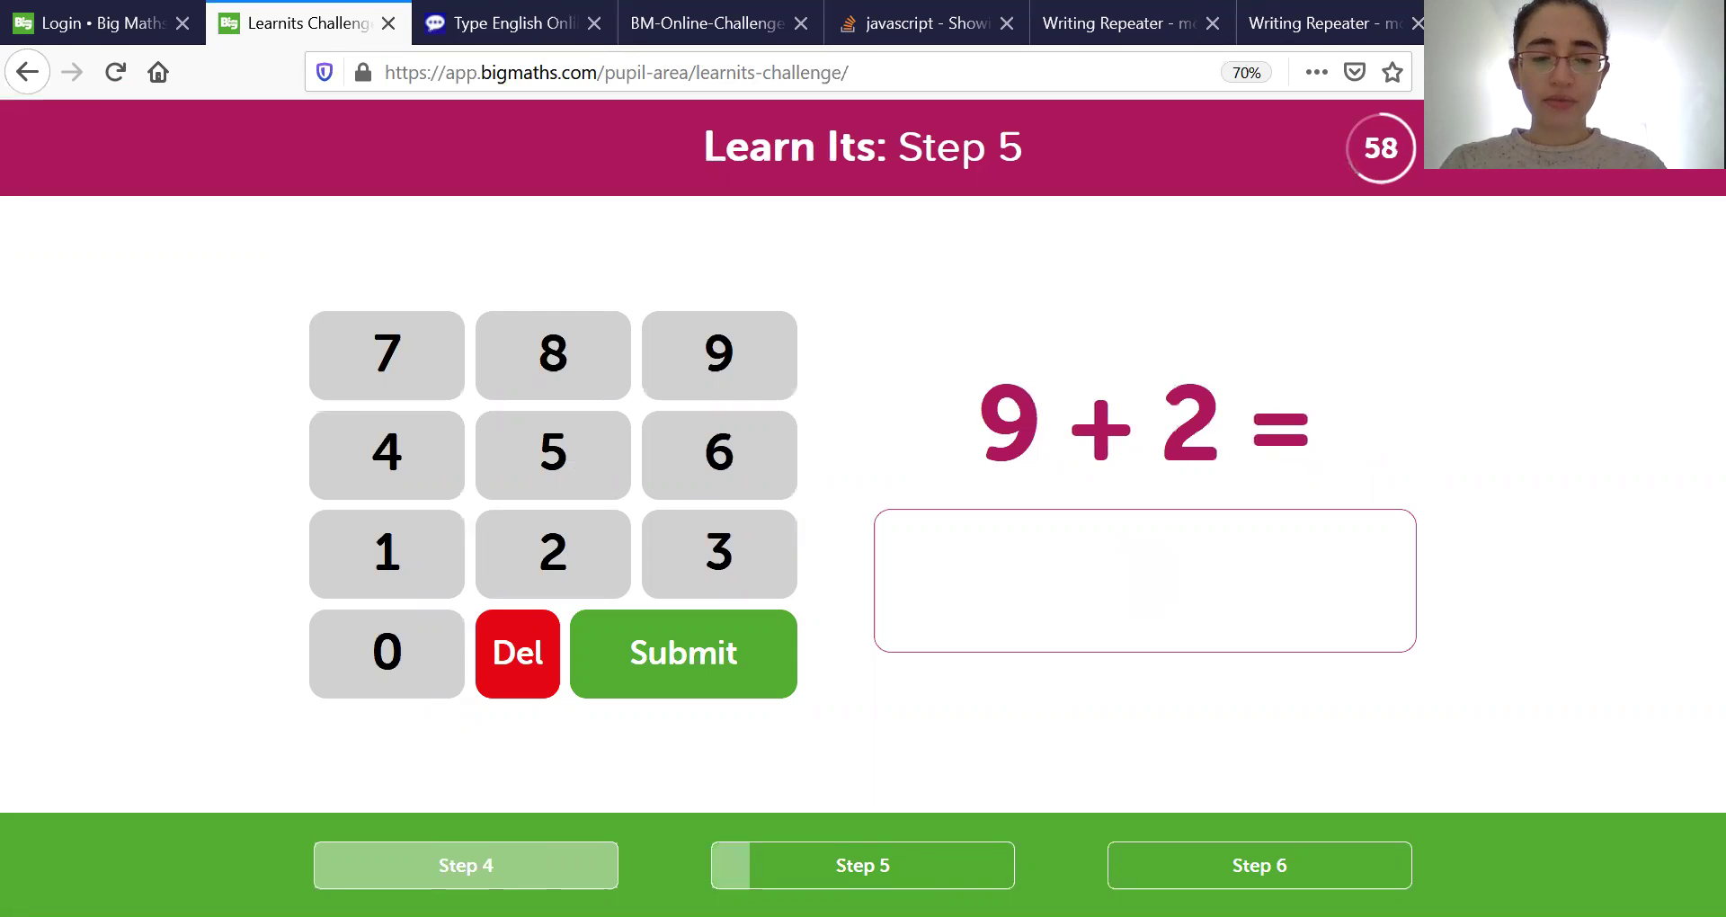
text(11)
key(Return)
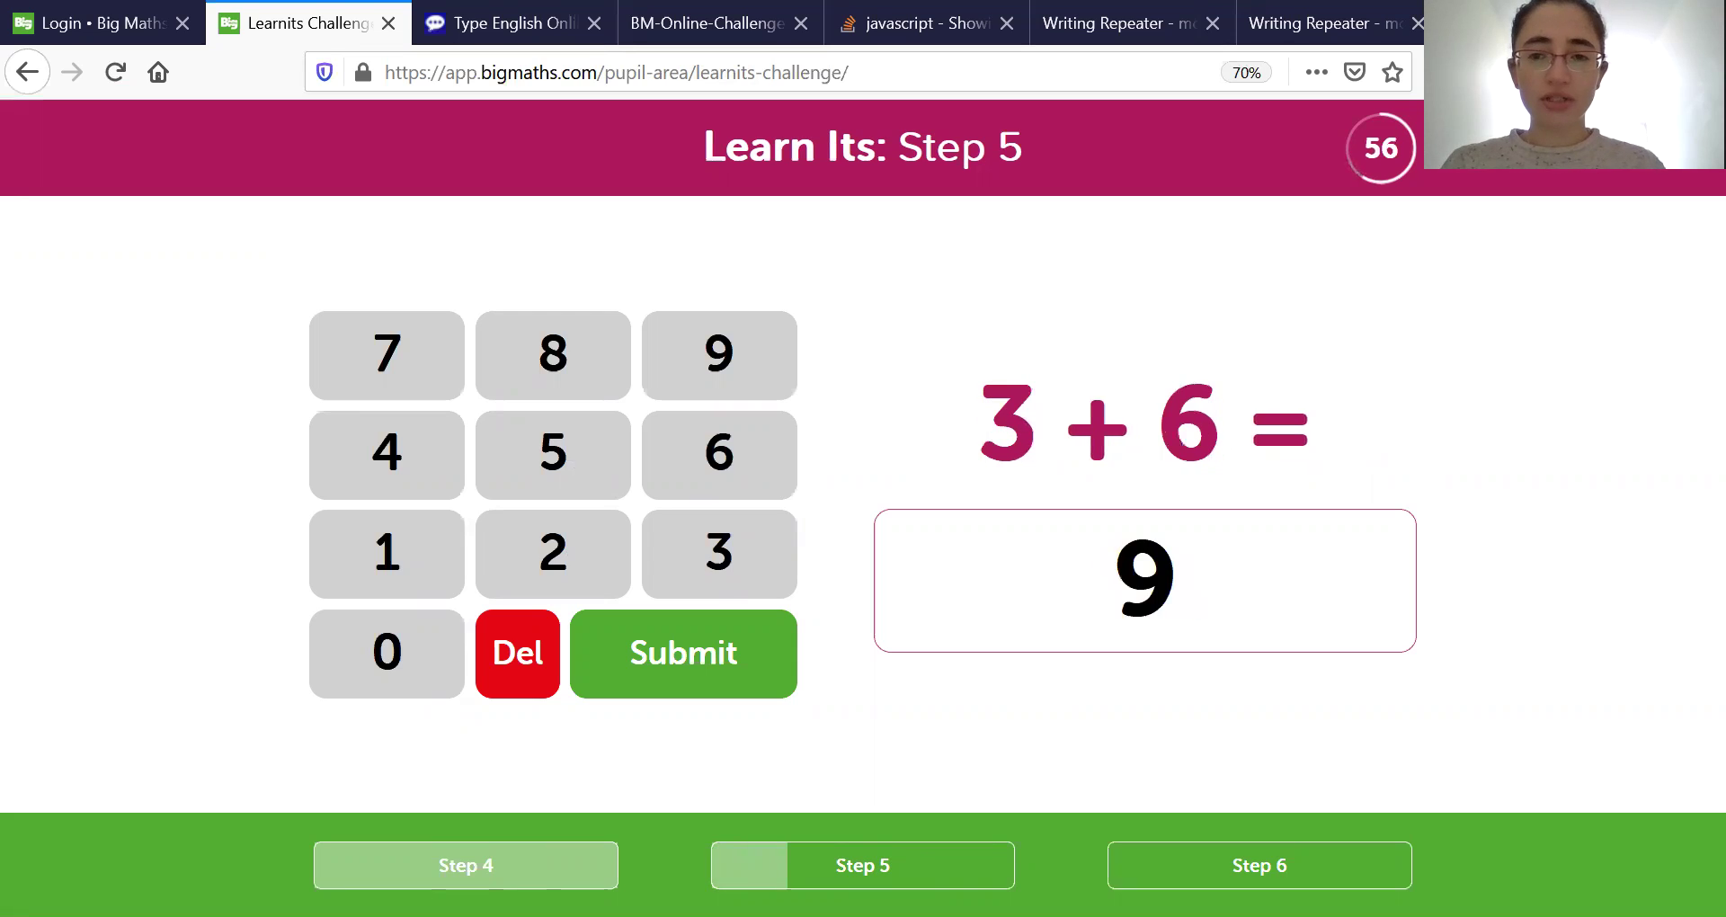
text(9)
key(Return)
- Submit 6 for the question before 2 + 6, 8 for both 2 + 6 and 5 + 3, and 7 for the following question
text(6)
key(Return)
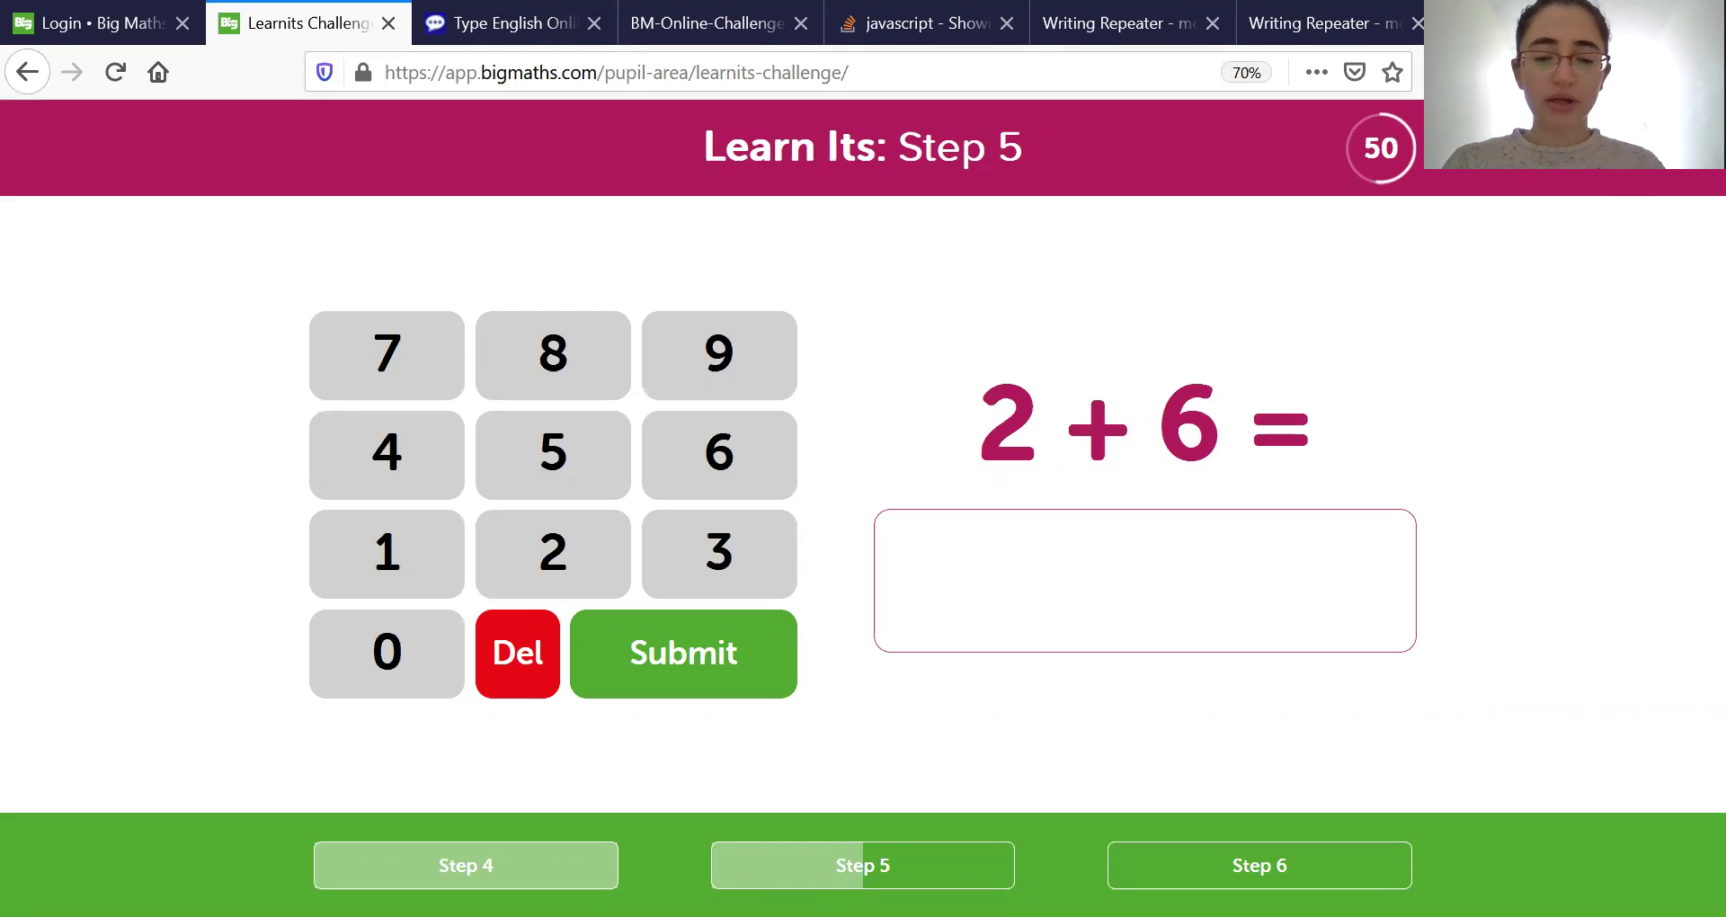
text(8)
key(Return)
text(8)
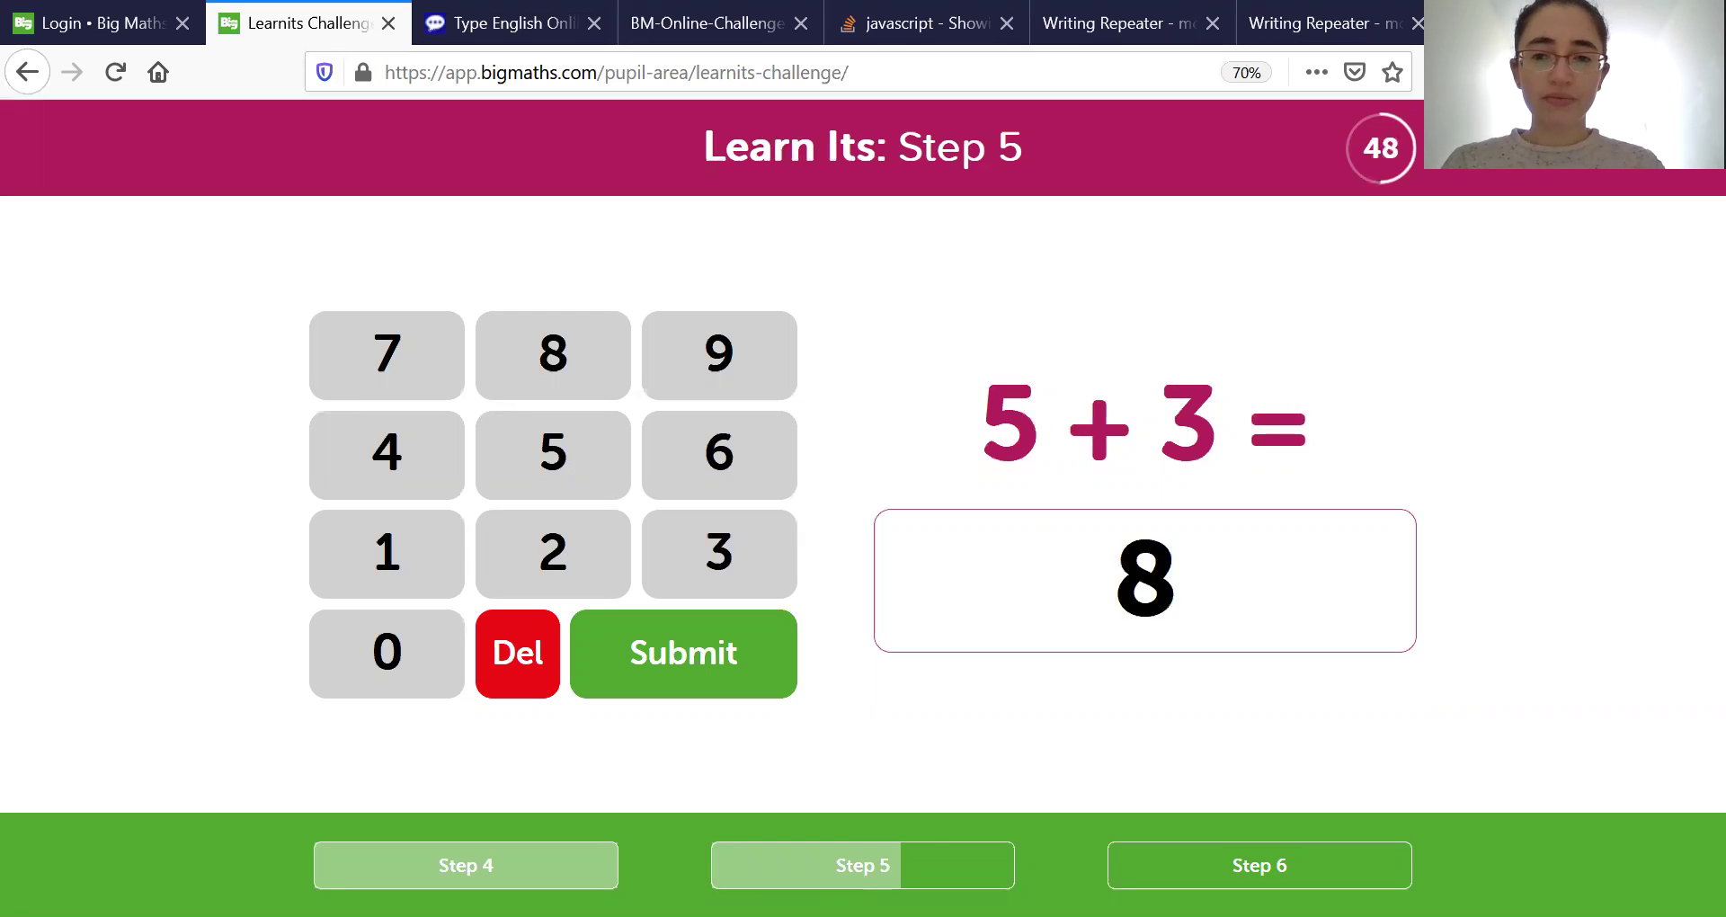
key(Return)
text(7)
key(Return)
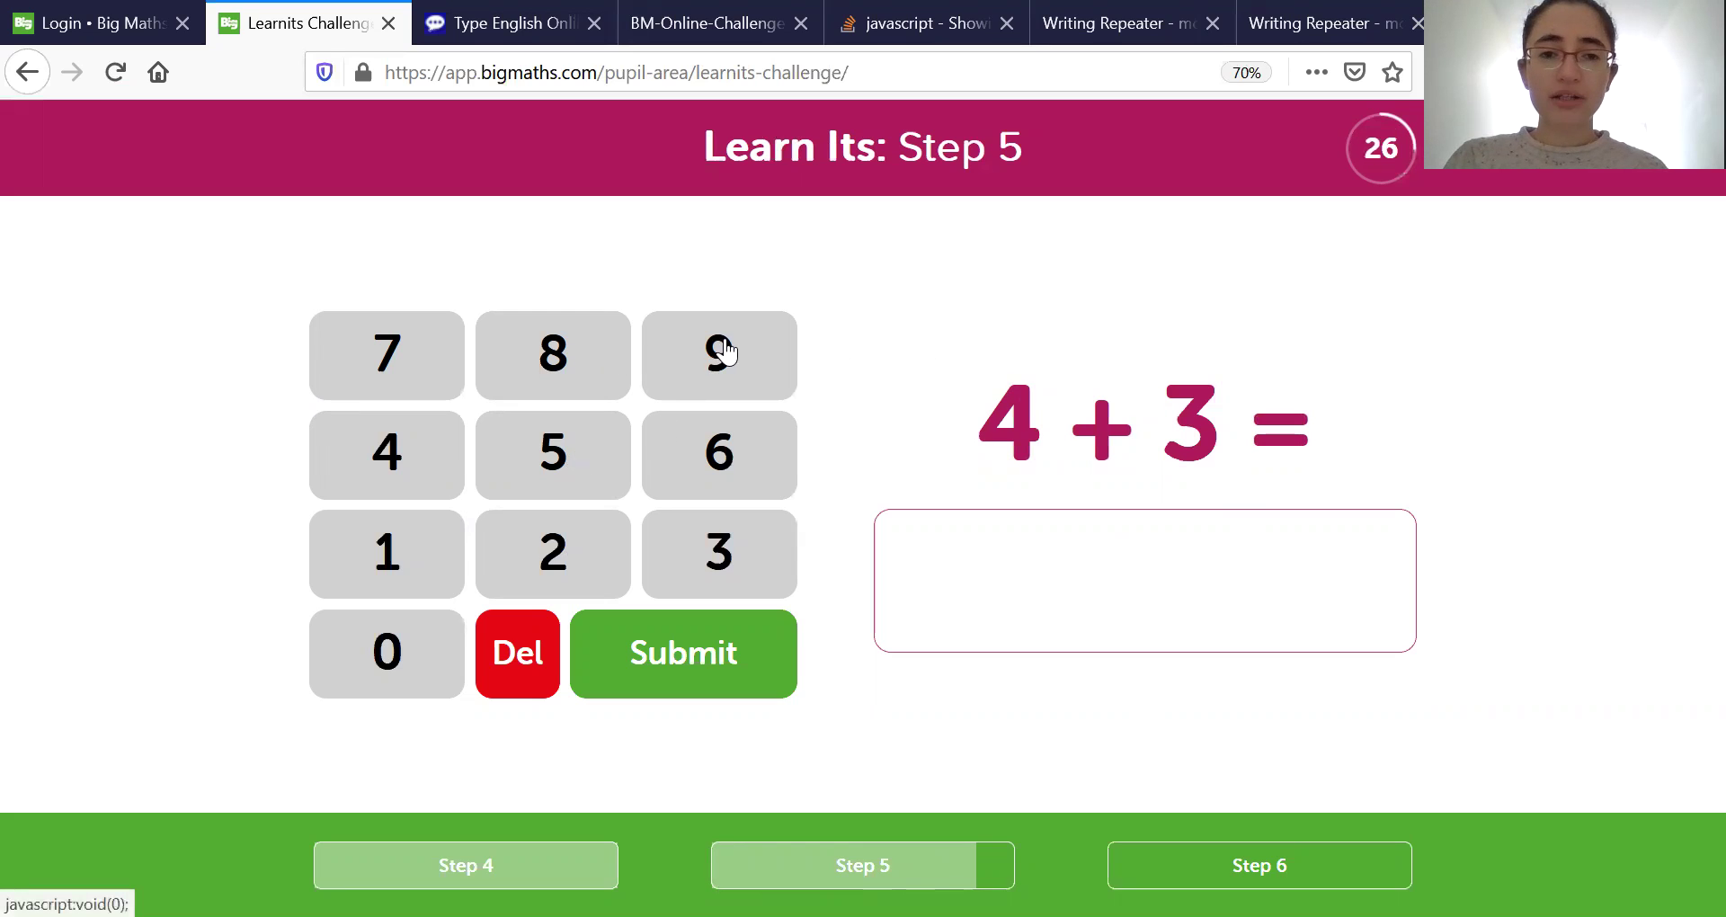
- Try 6 as the answer to 4 + 3 and delete it, and erase the text in the gate2home keyboard's text box
click(719, 452)
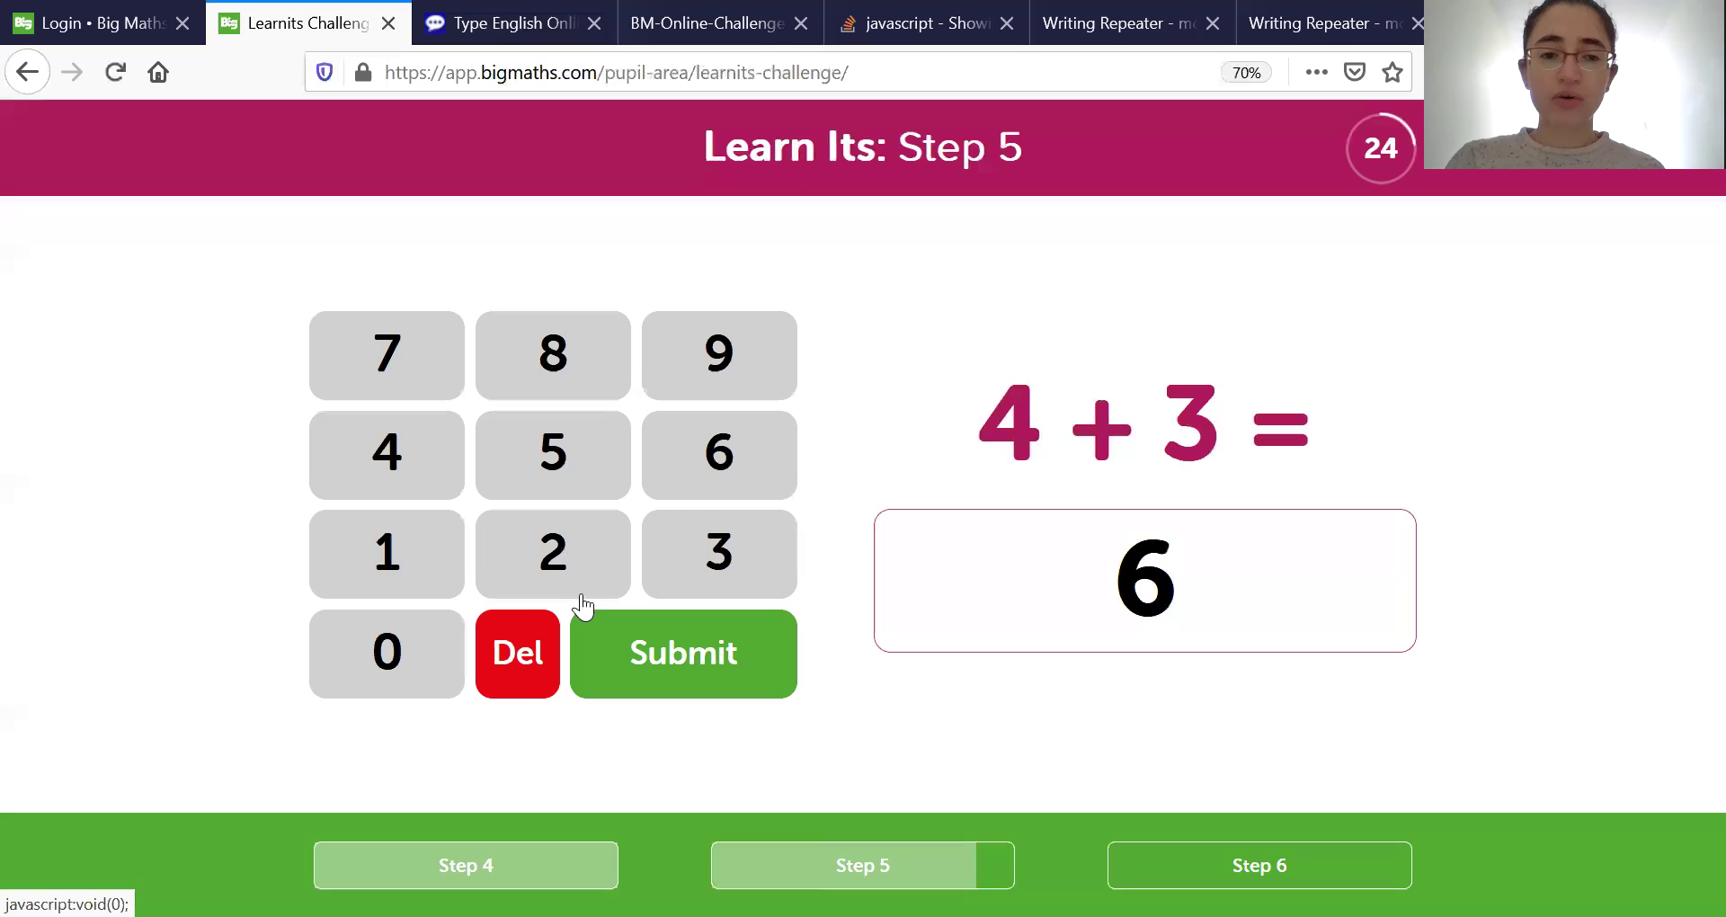
click(537, 655)
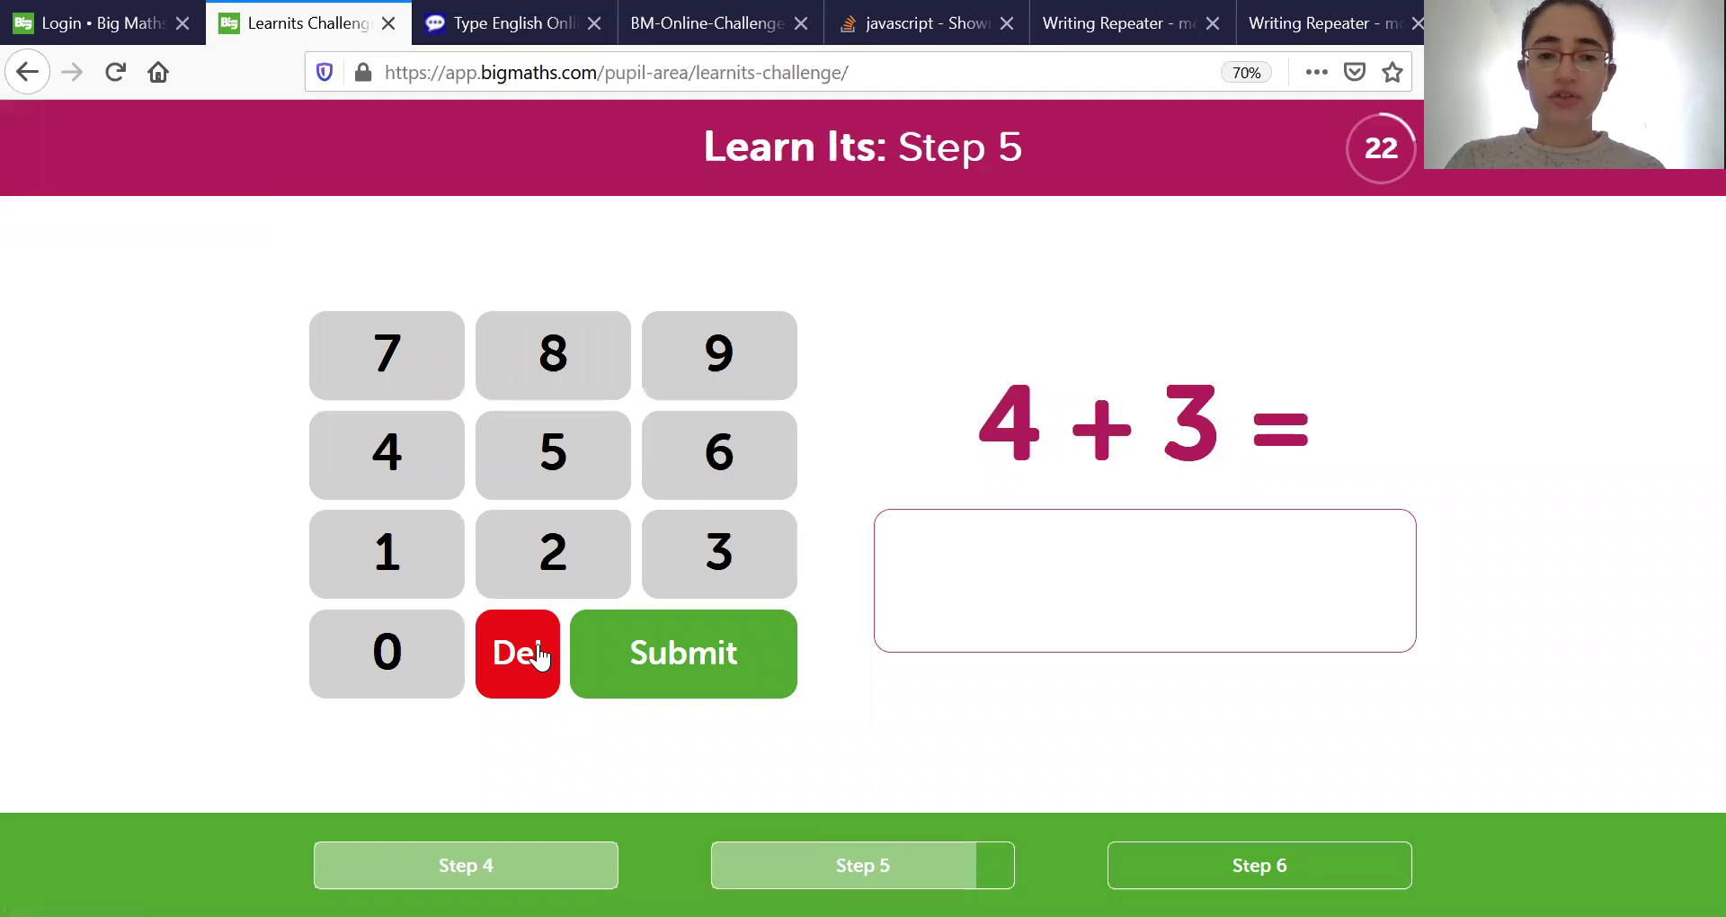
click(519, 41)
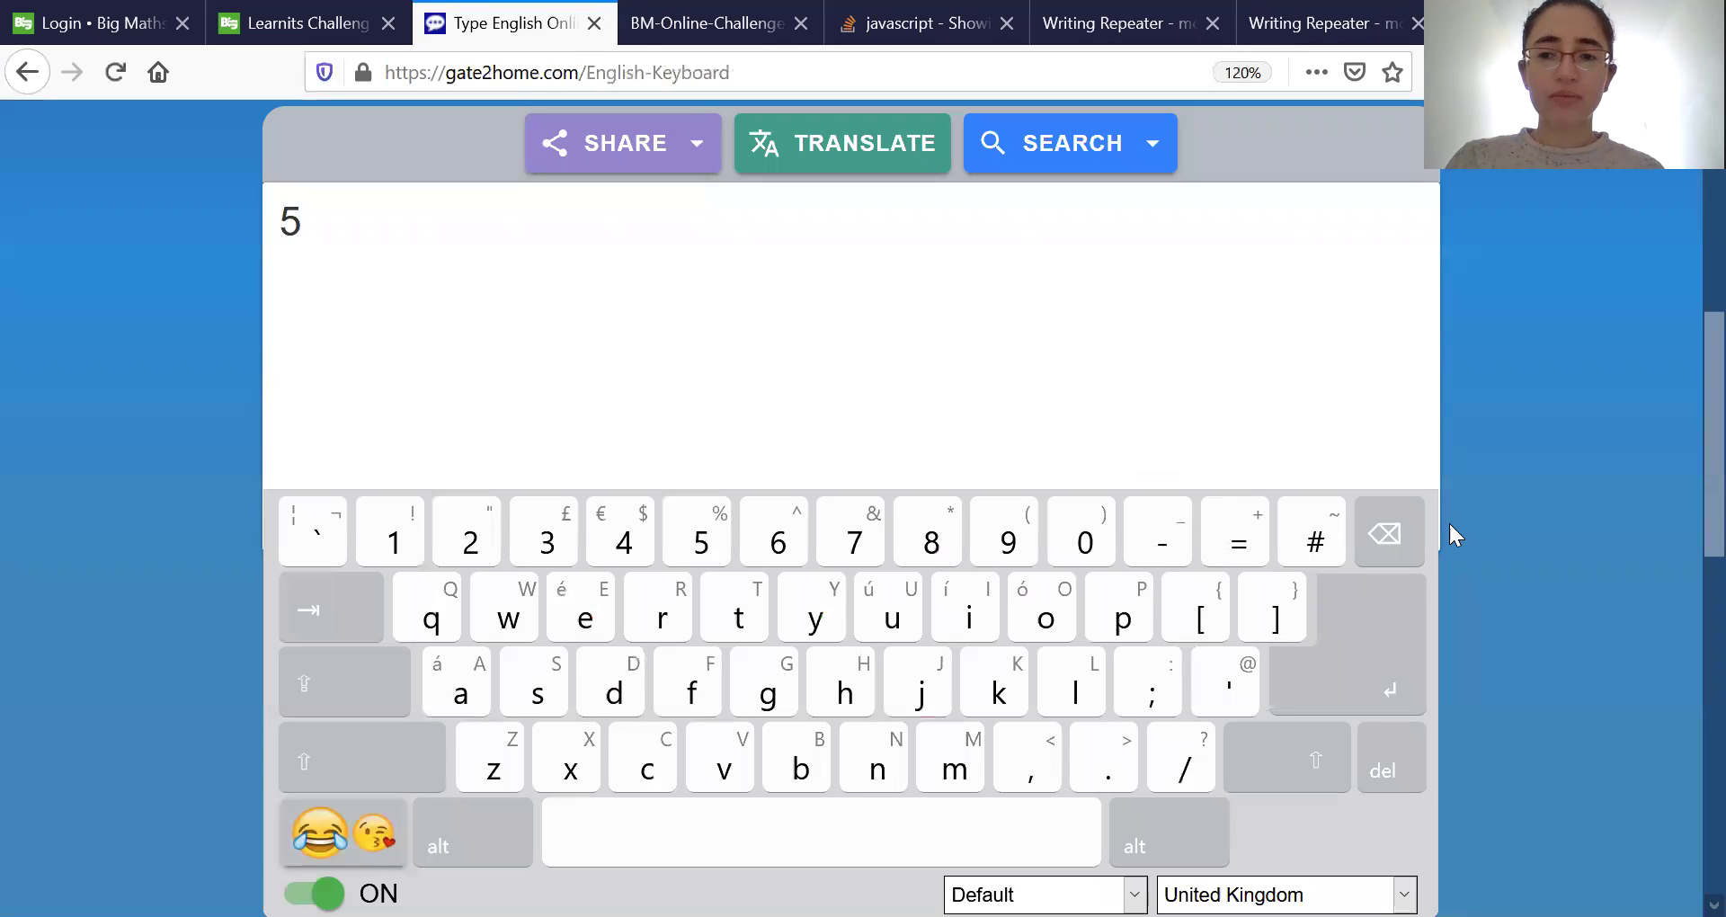
click(1403, 540)
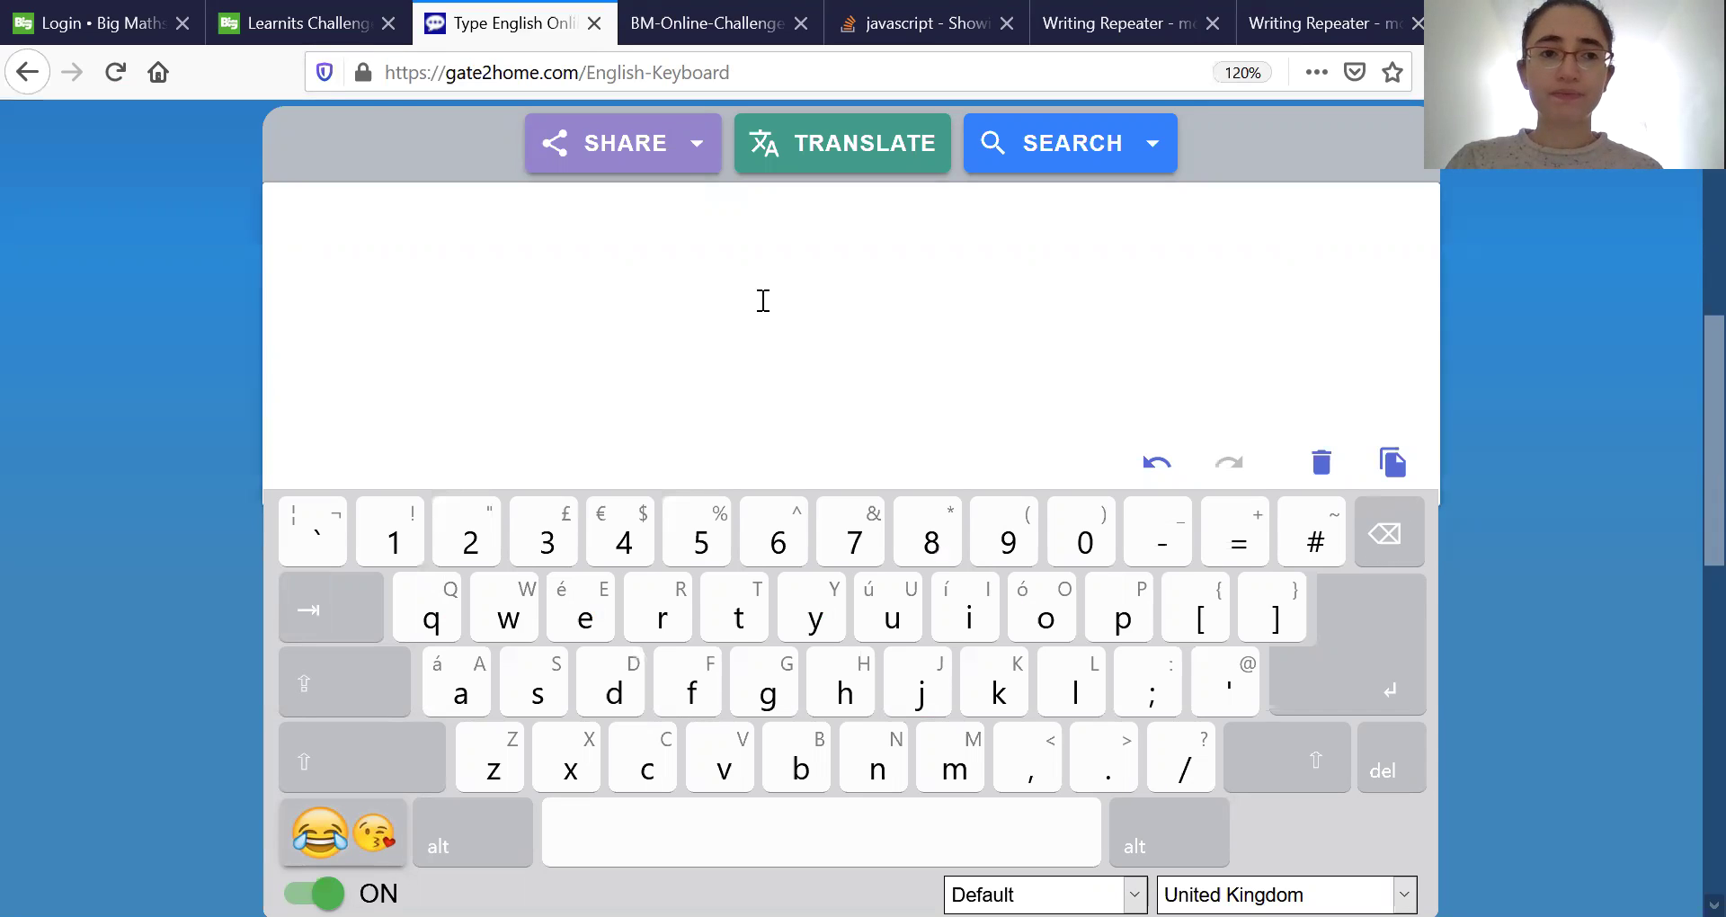
- Leave the Learn Its challenge for the pupil dashboard, and switch to the Big Maths Online Challenges guide PDF
click(286, 15)
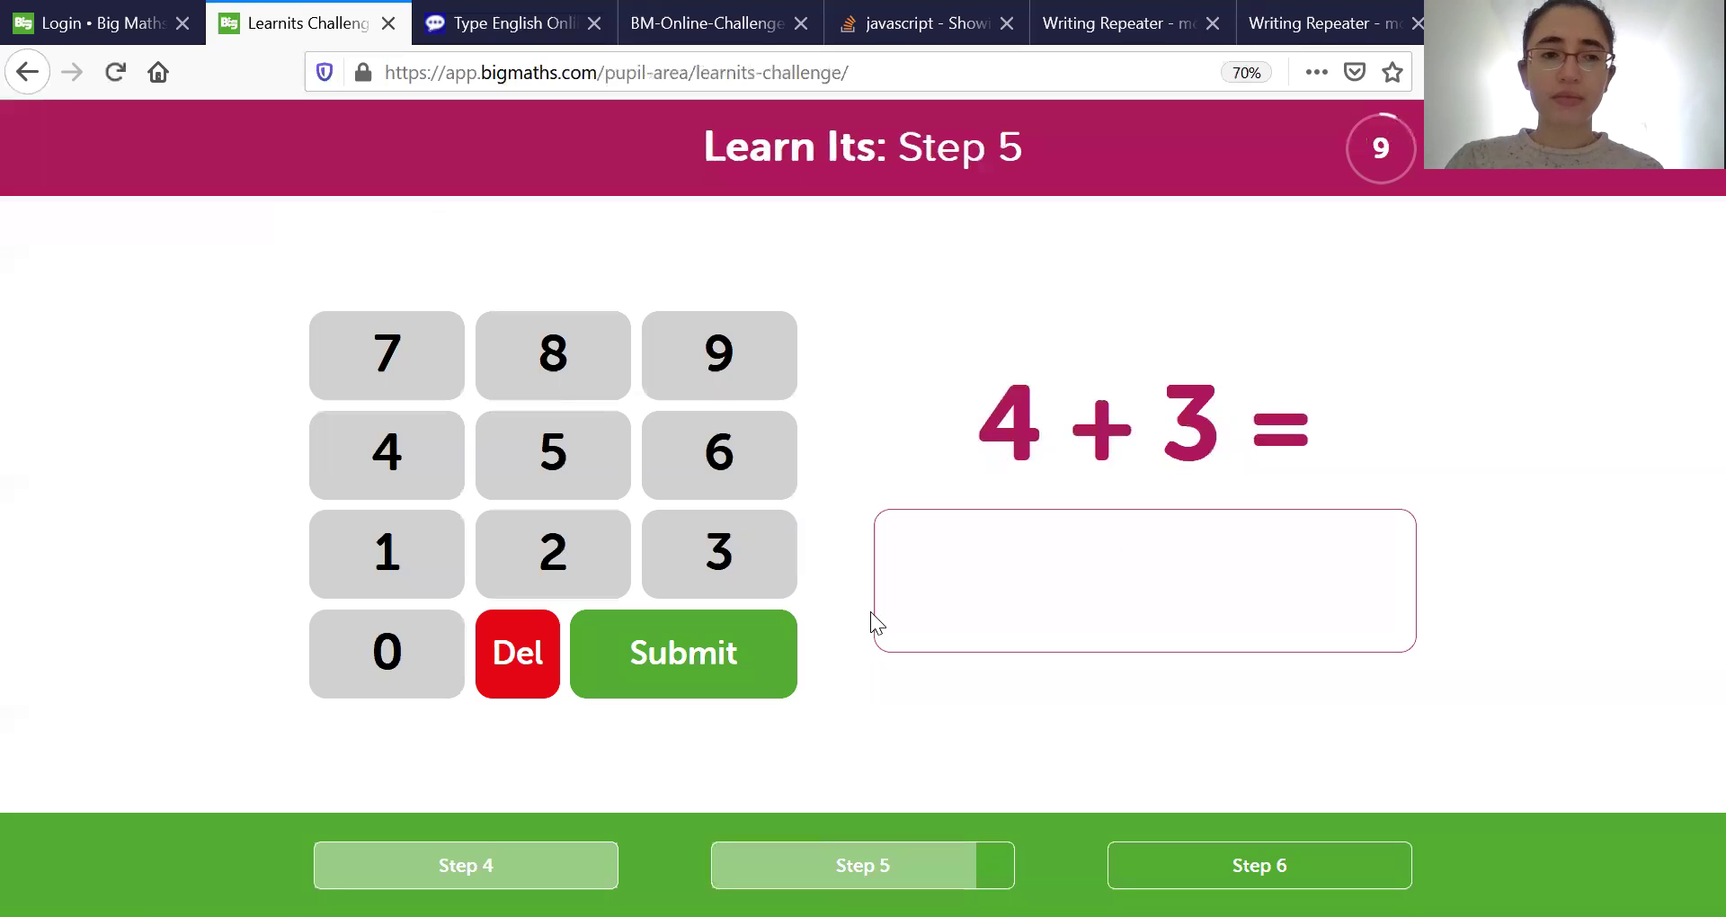
click(27, 72)
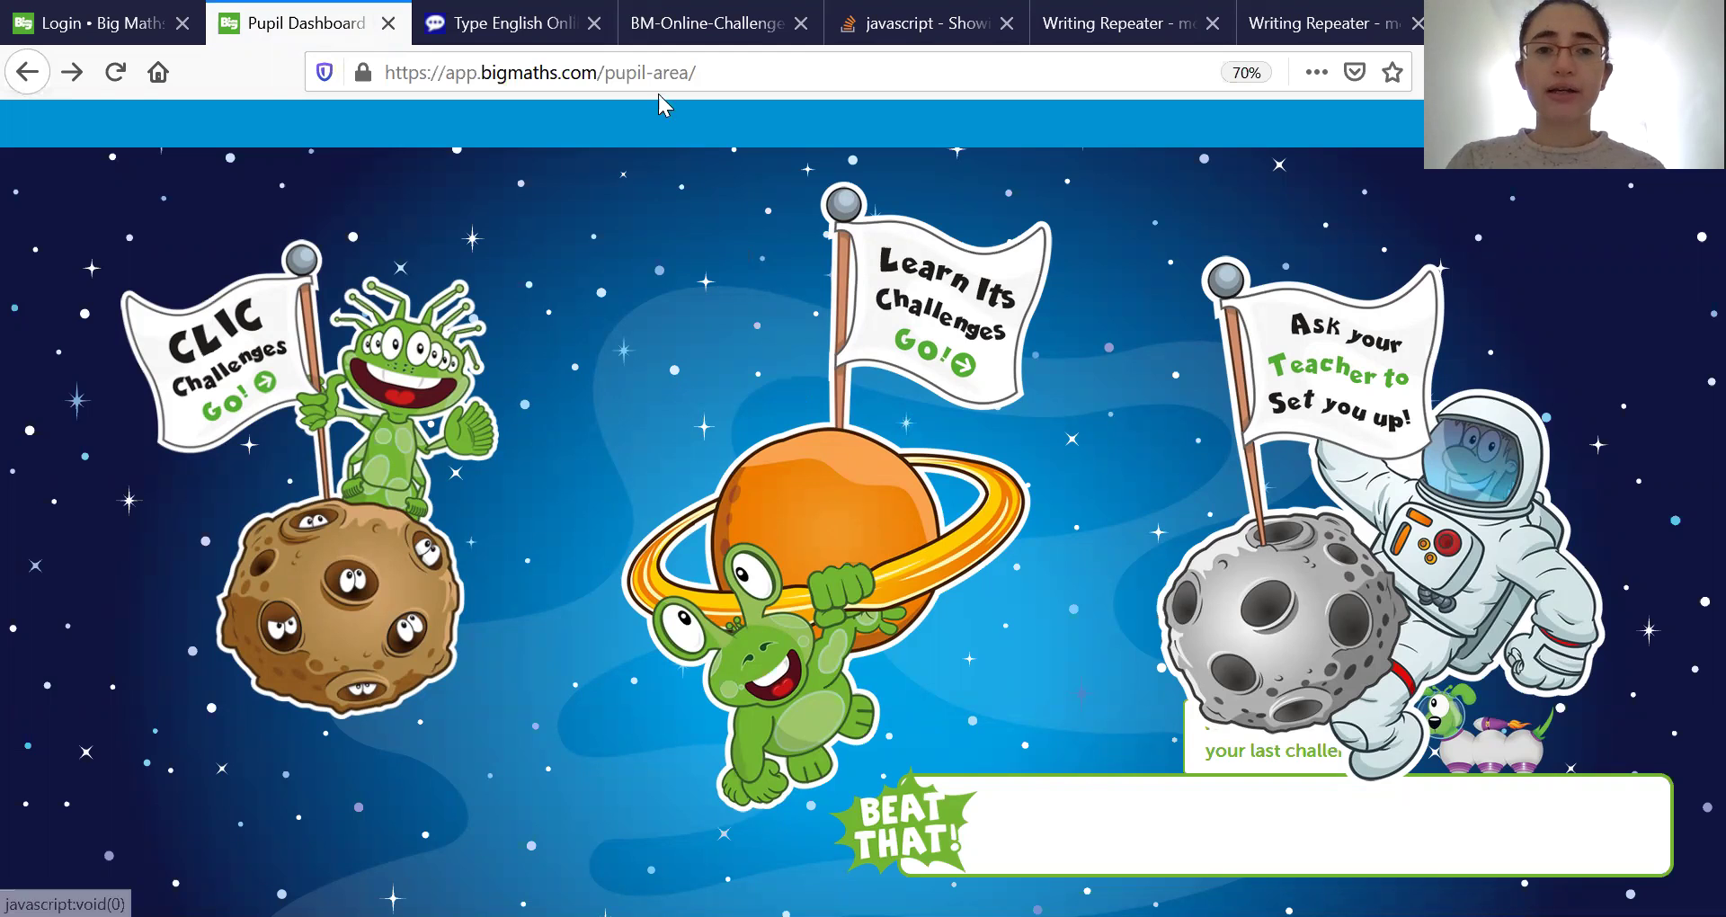
click(643, 54)
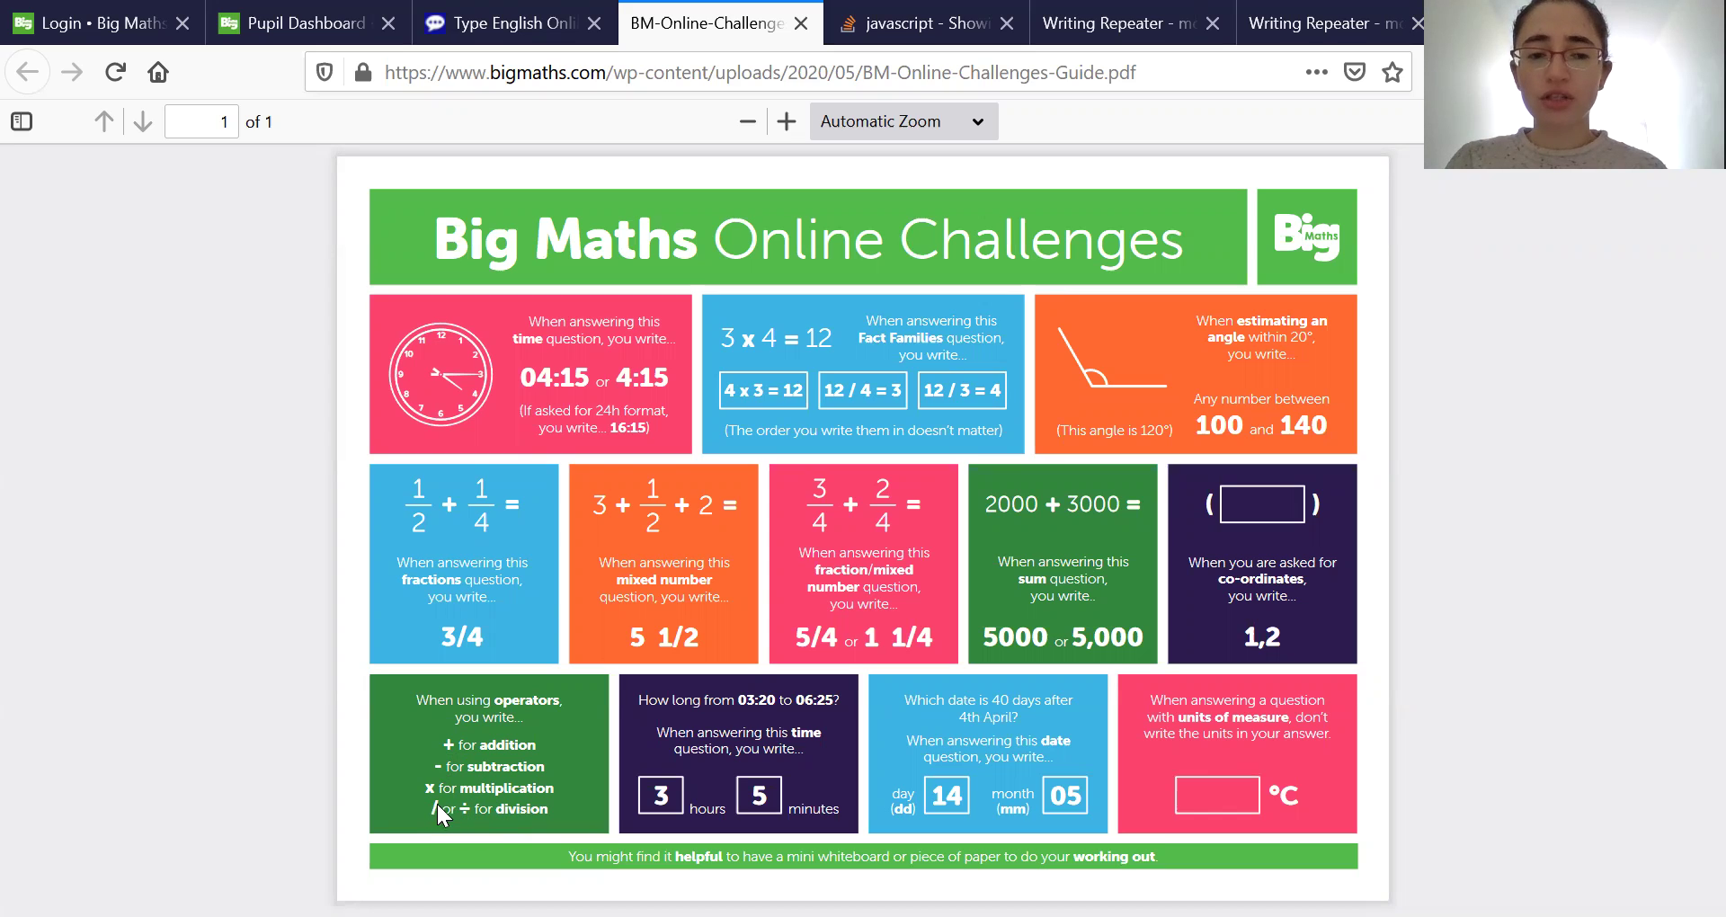
- Switch to the gate2home keyboard, try out the forward slash used for division, and erase it
click(525, 38)
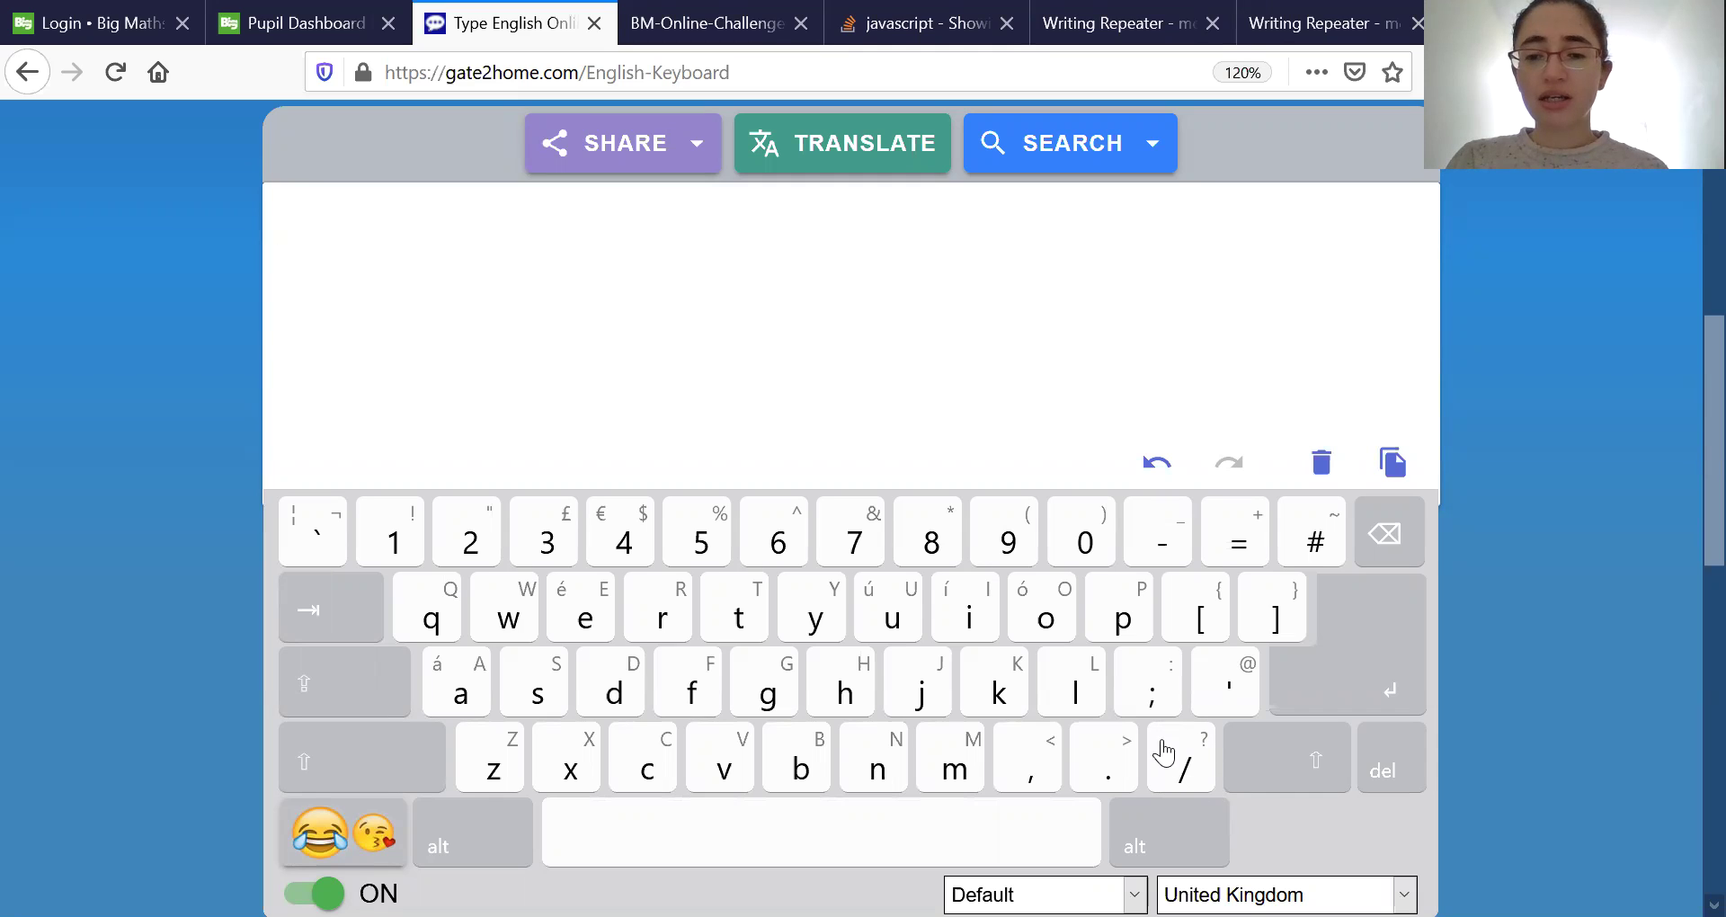
click(1185, 766)
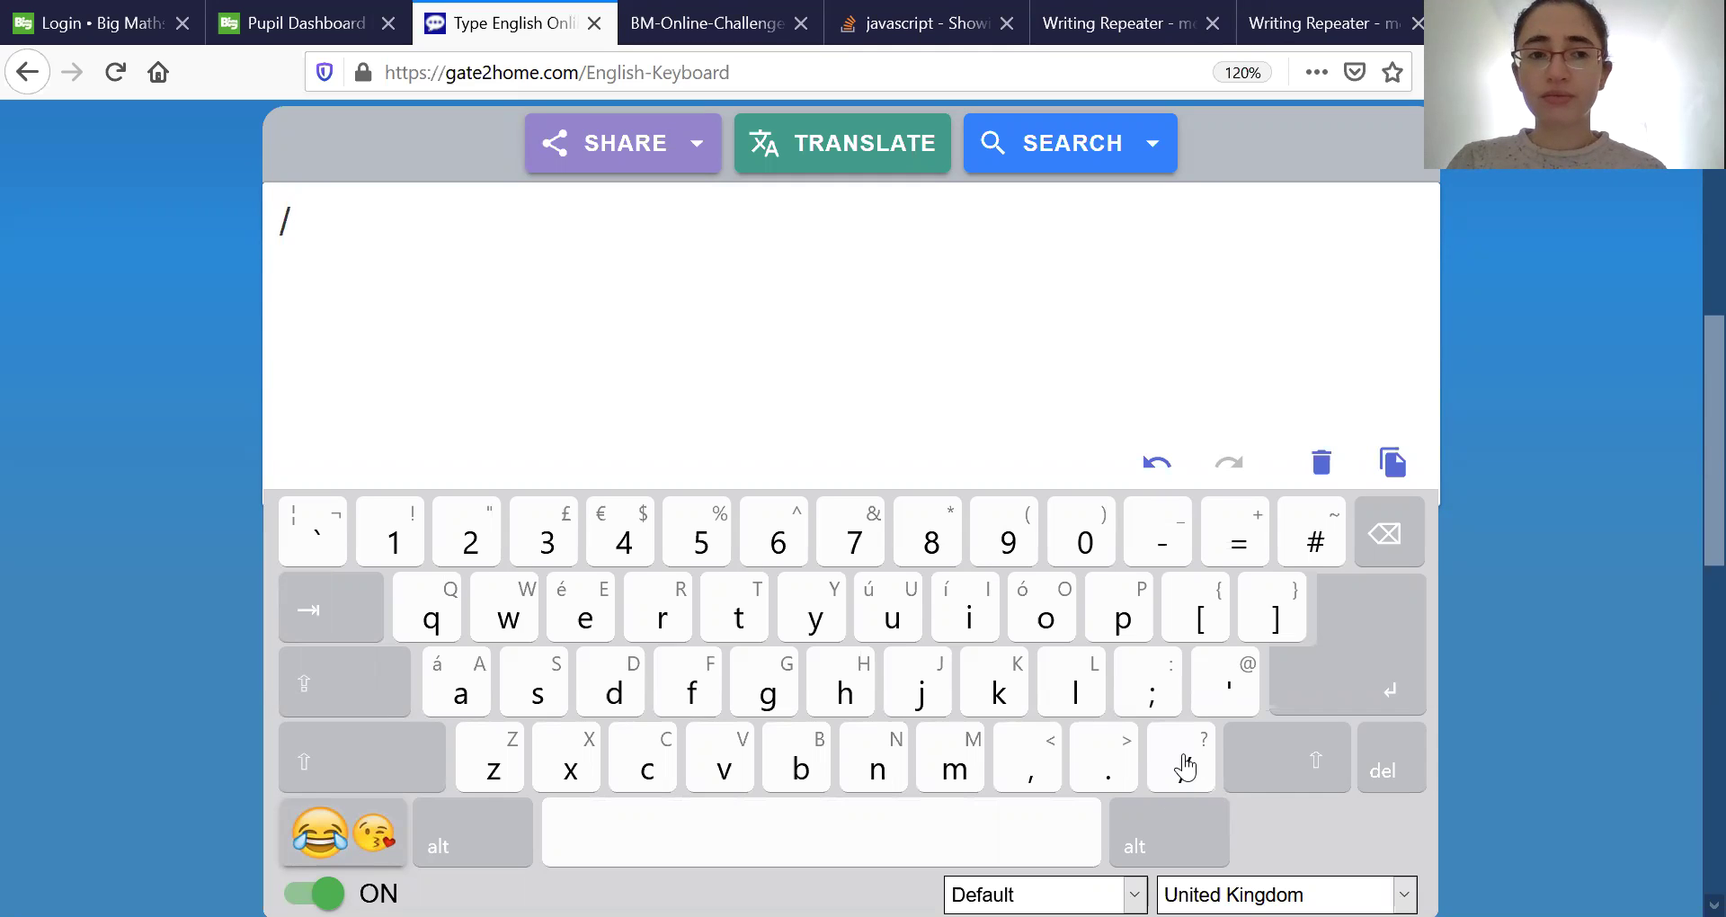
click(1389, 546)
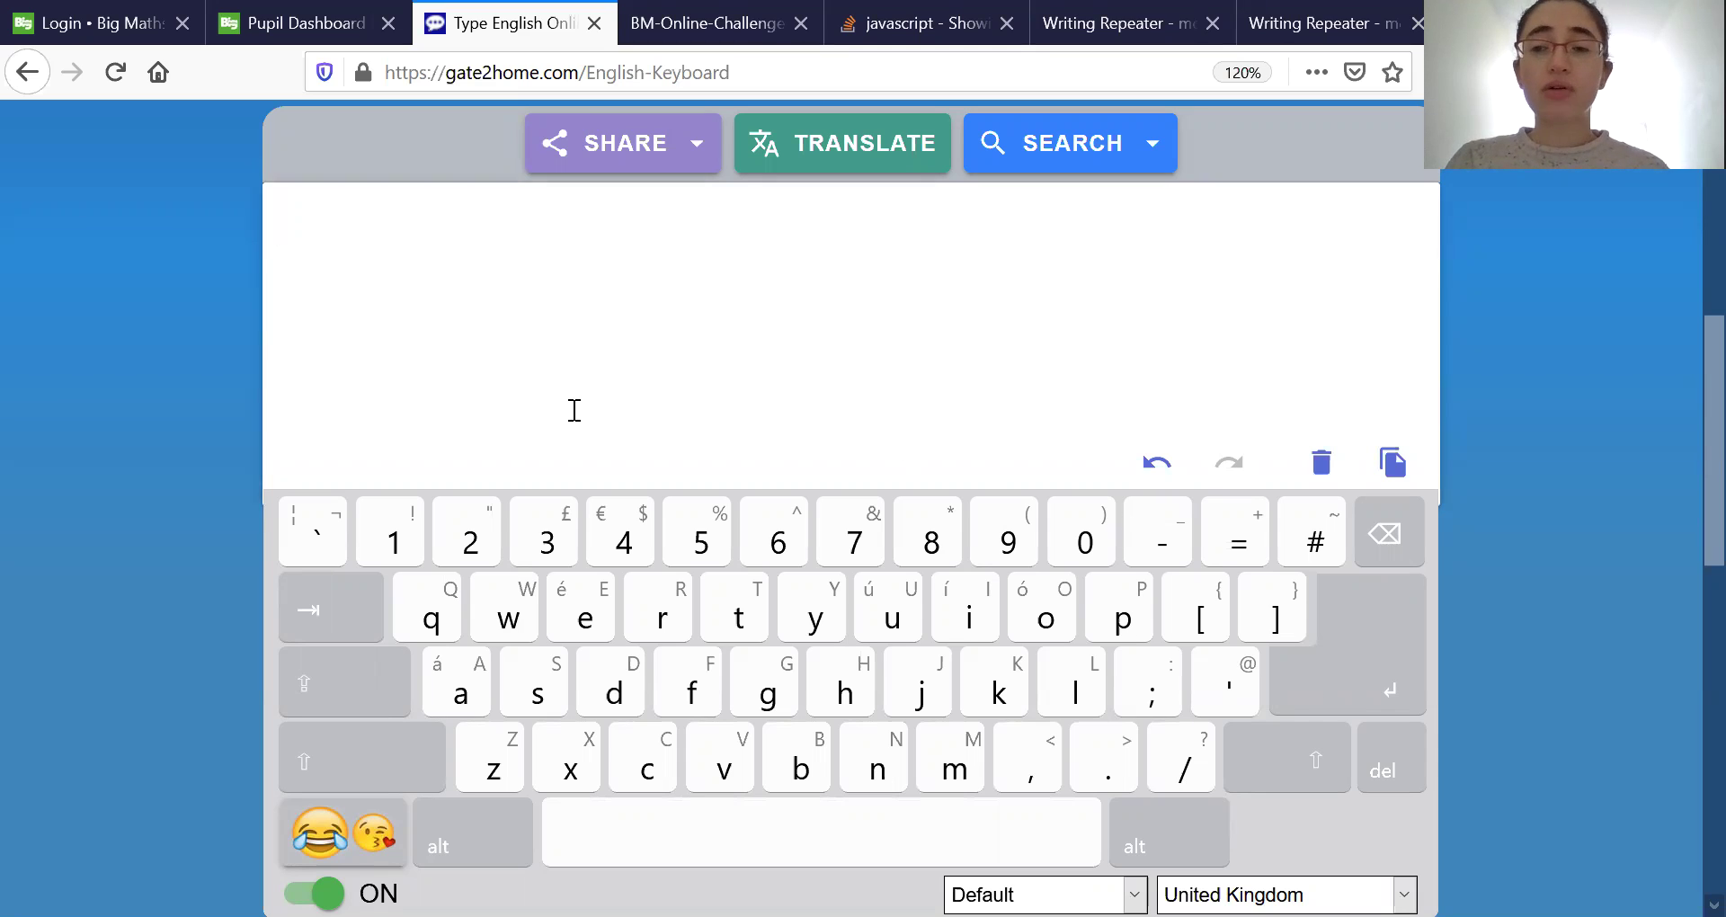
- Try out the division 10/2 on the on-screen keyboard and erase it
click(395, 528)
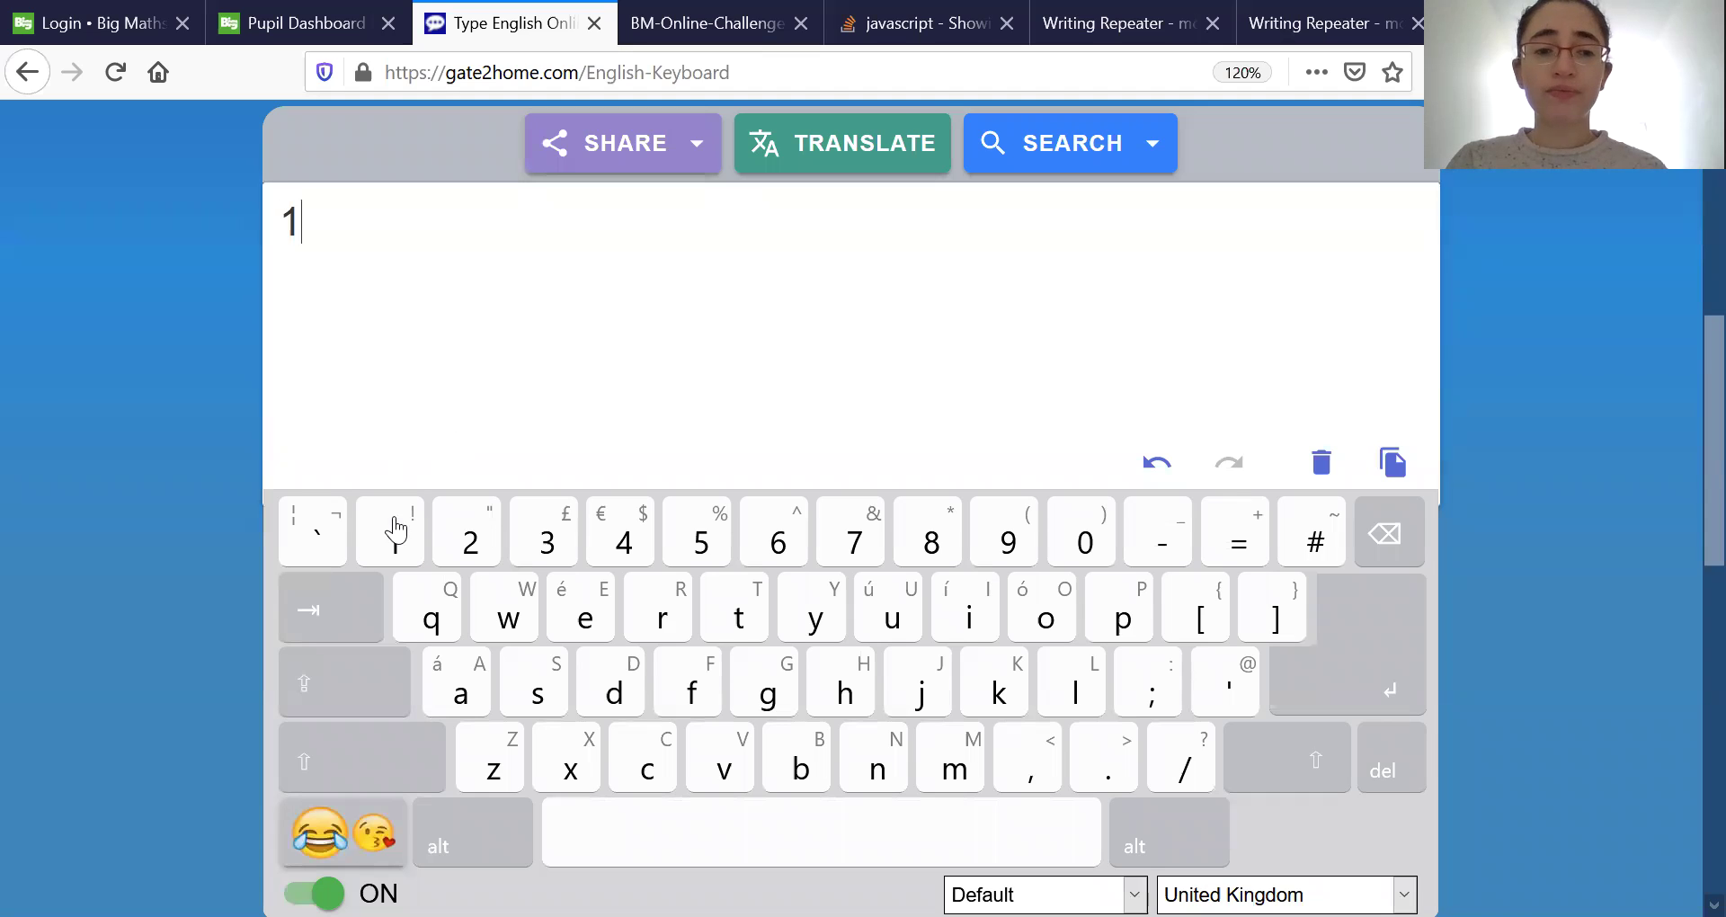
click(1074, 526)
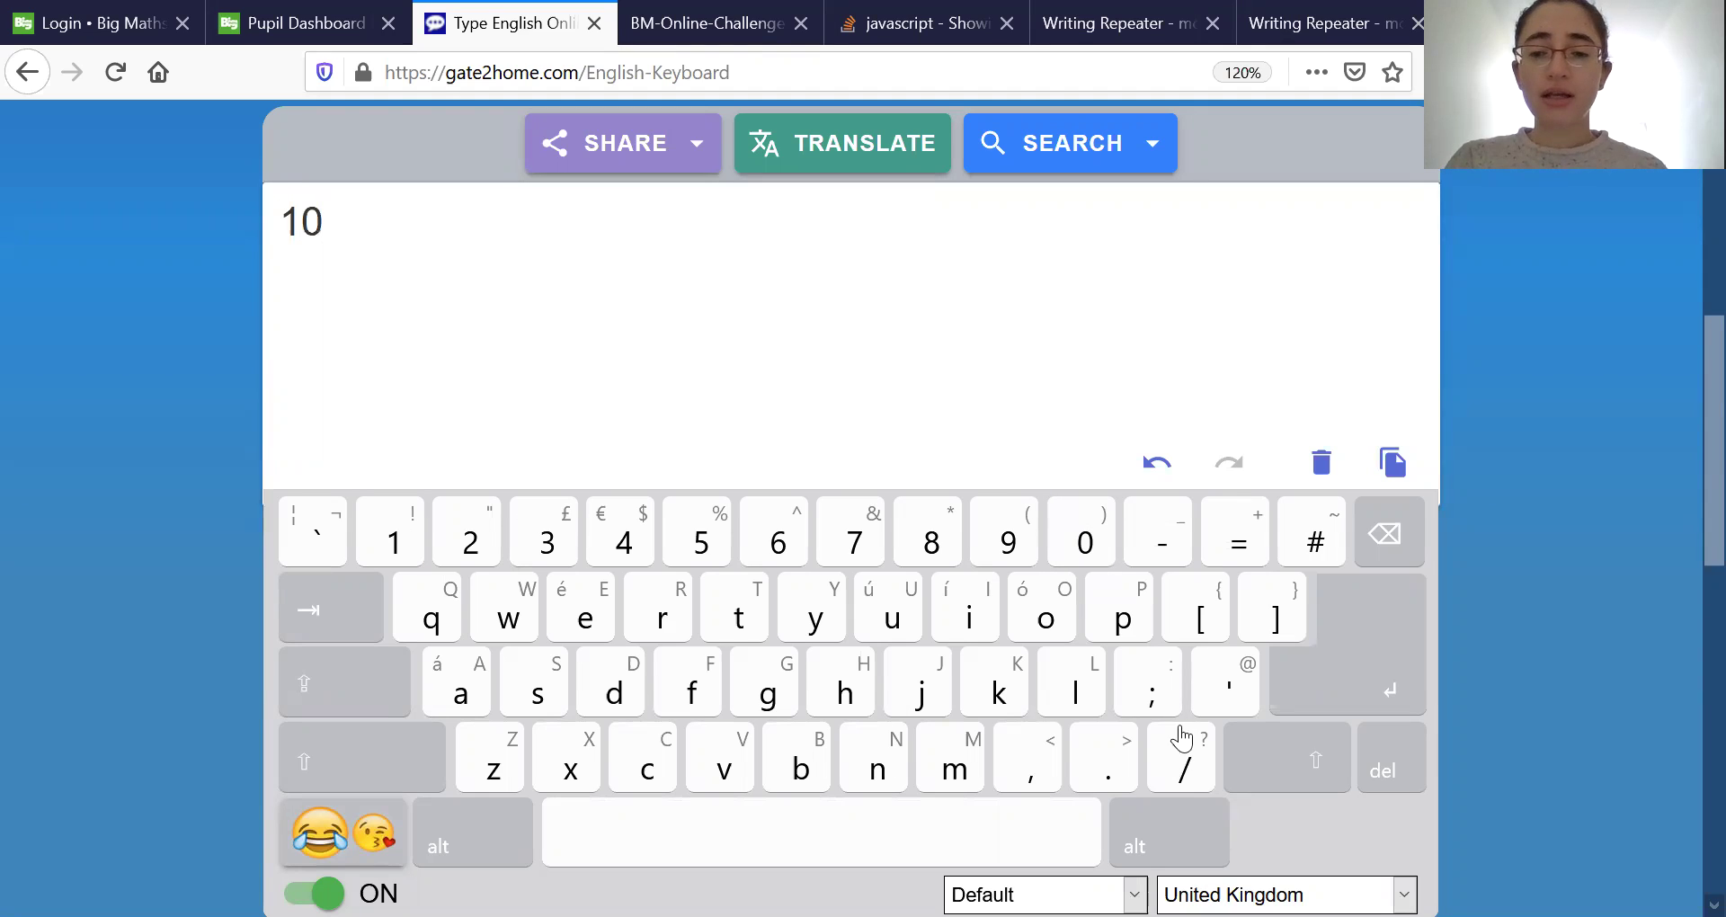
click(1182, 761)
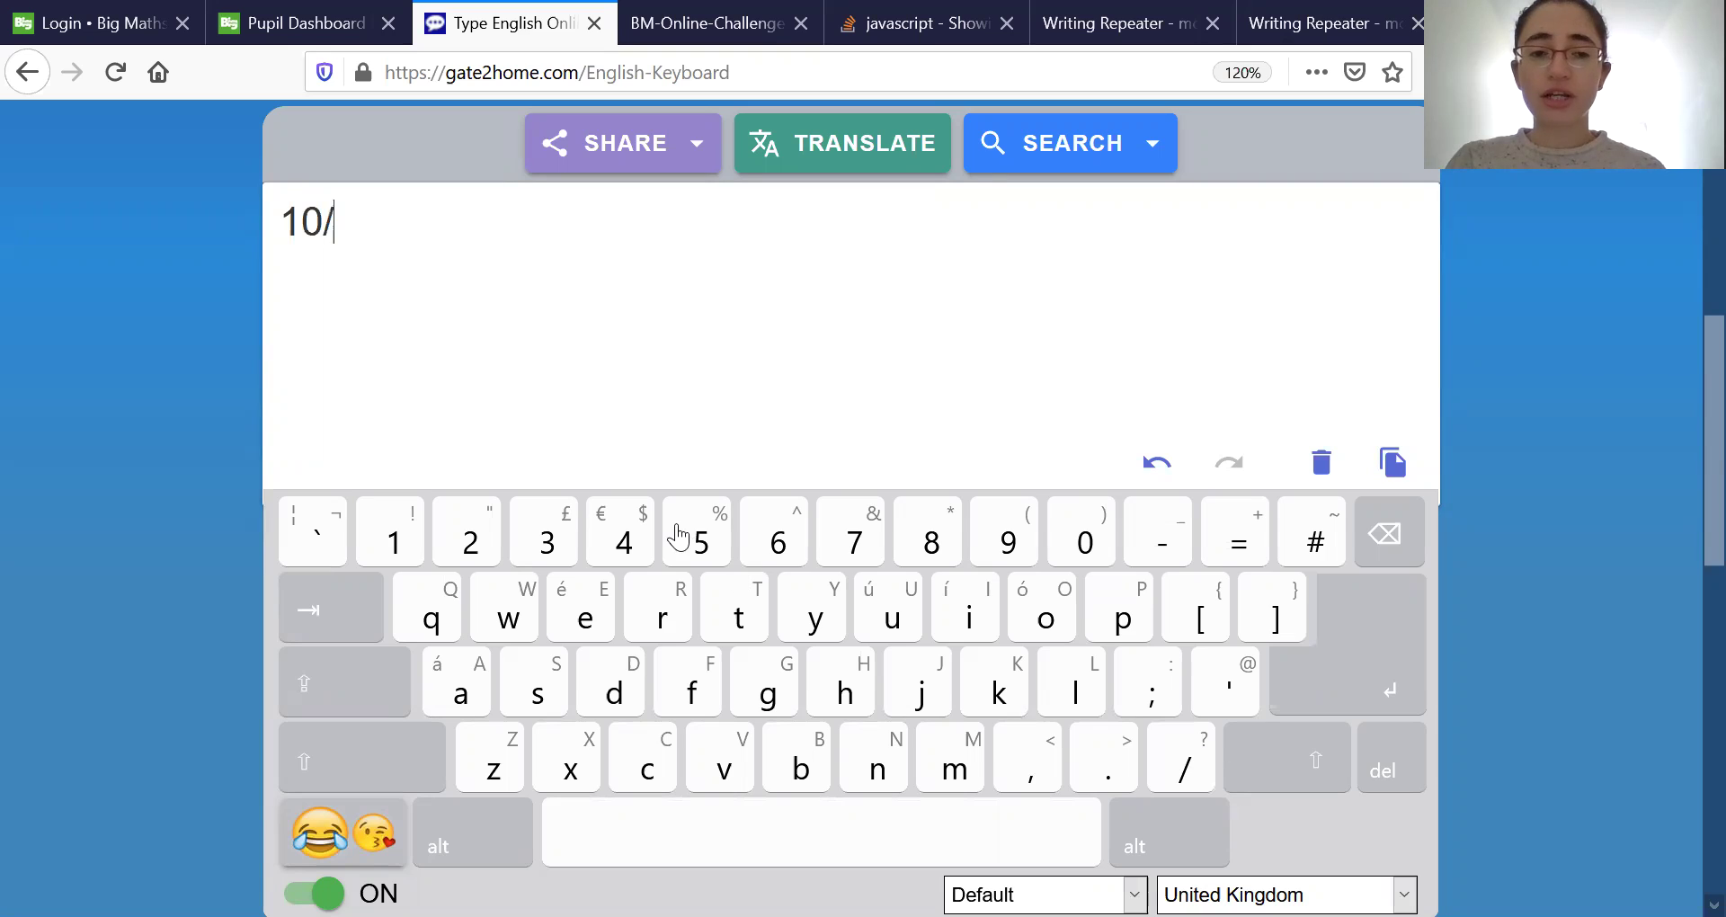
click(490, 536)
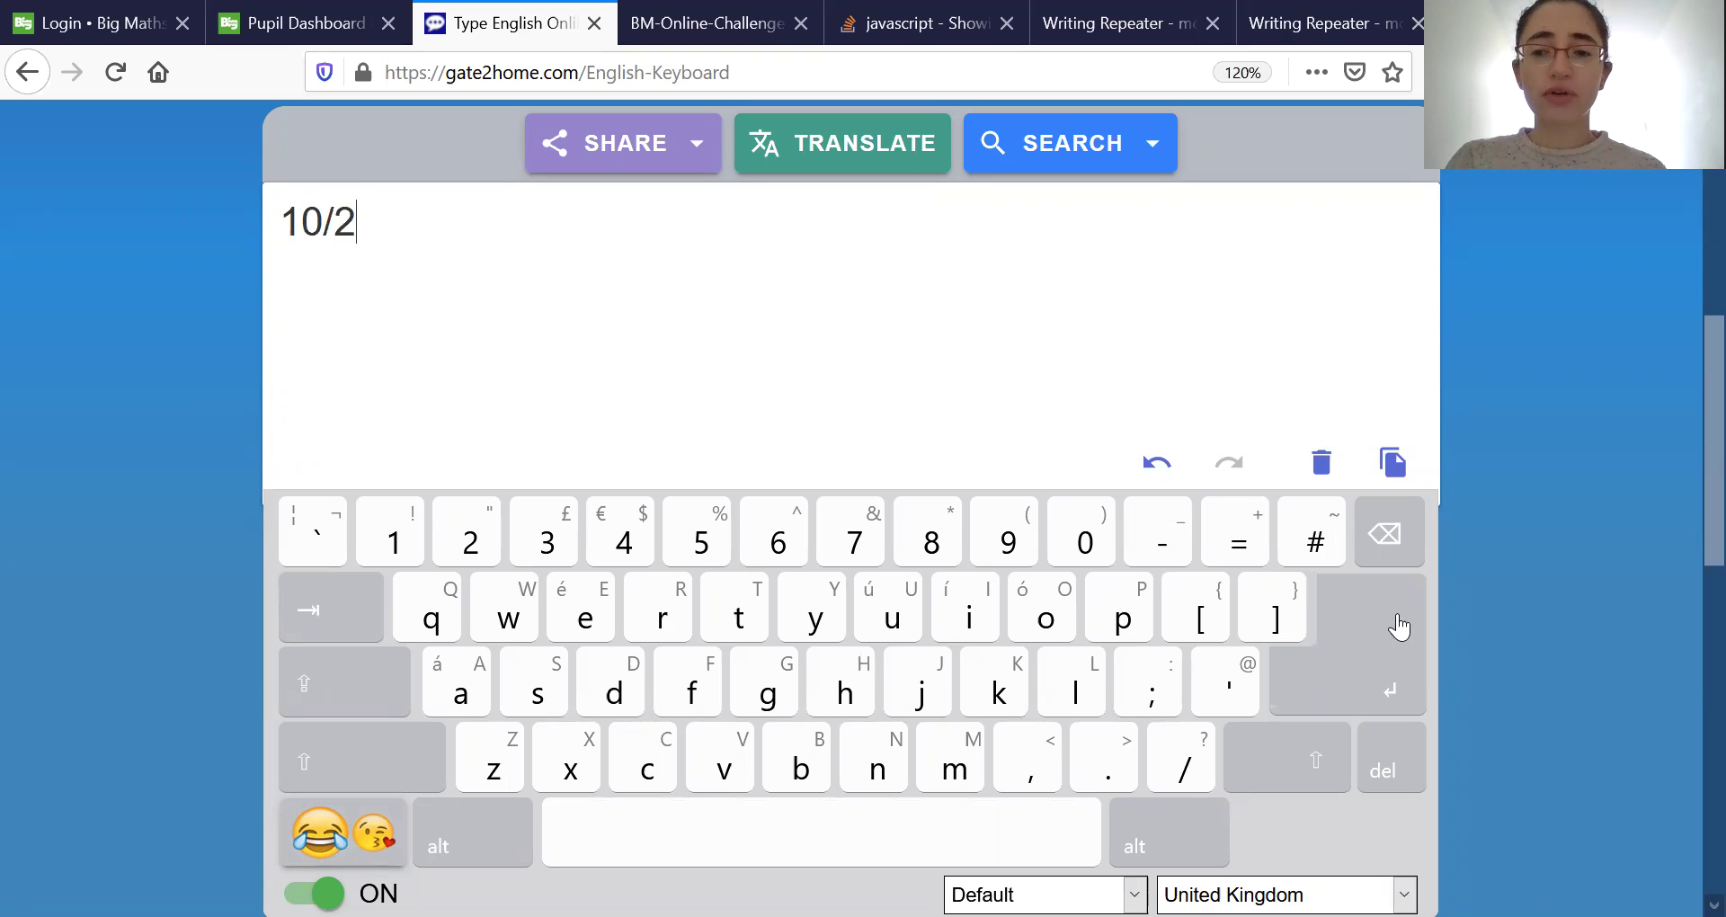
click(1387, 521)
click(1387, 522)
click(1387, 521)
click(1386, 521)
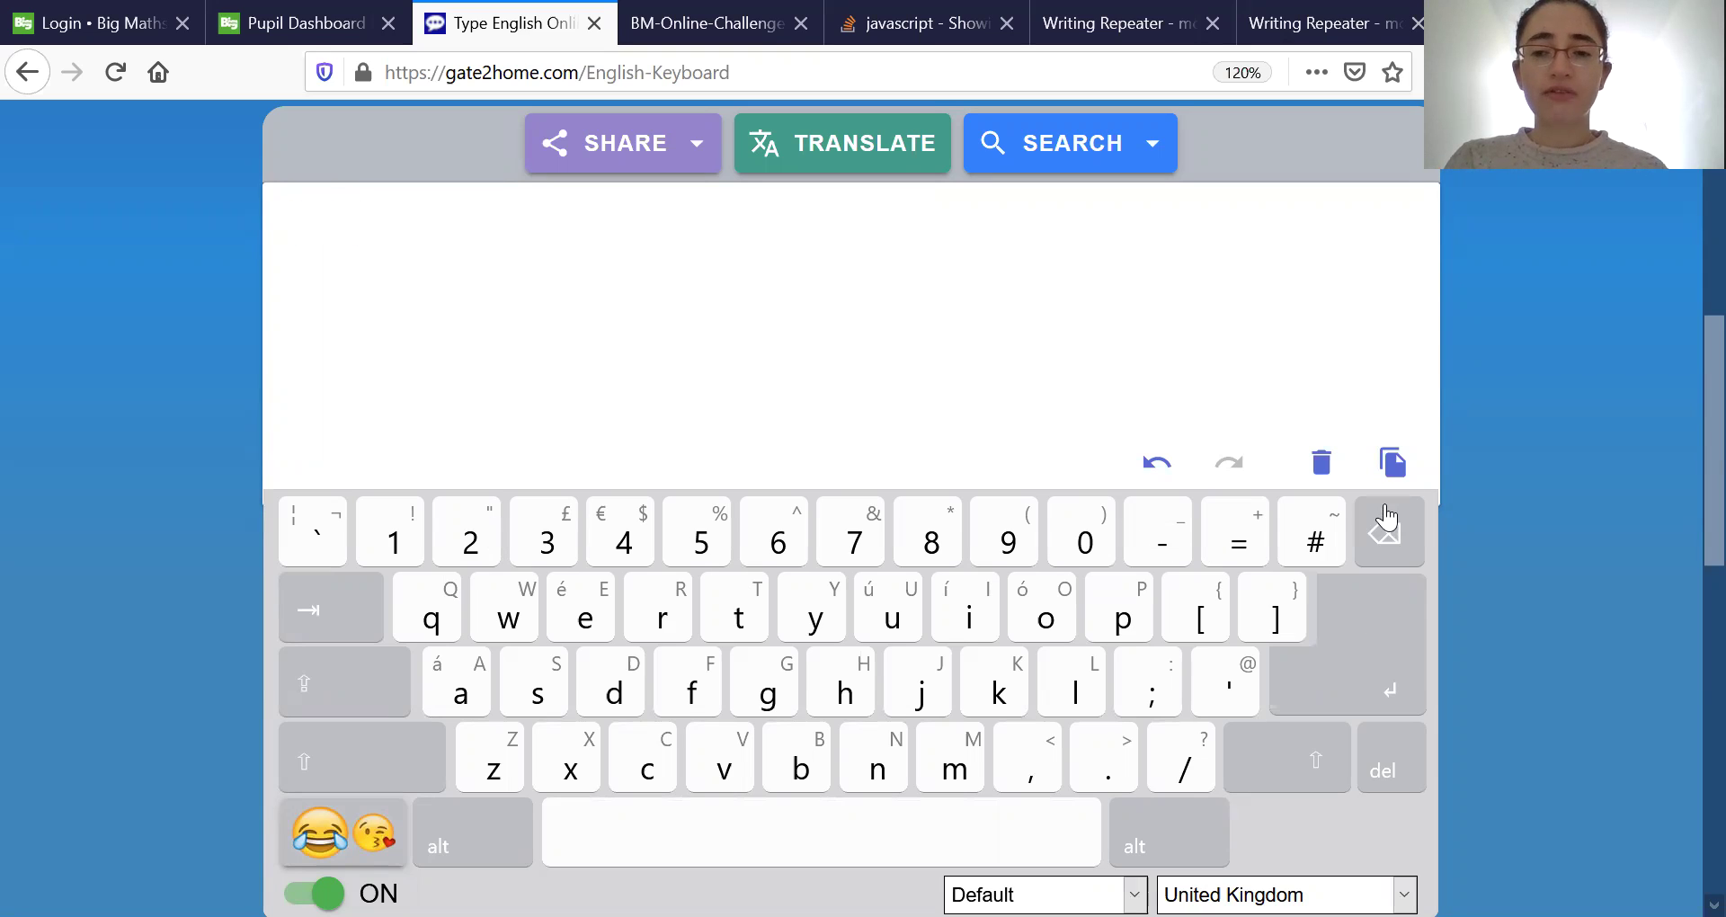
- Try out the division 40/10 and the letter x for multiplication on the on-screen keyboard, erasing each one
click(629, 532)
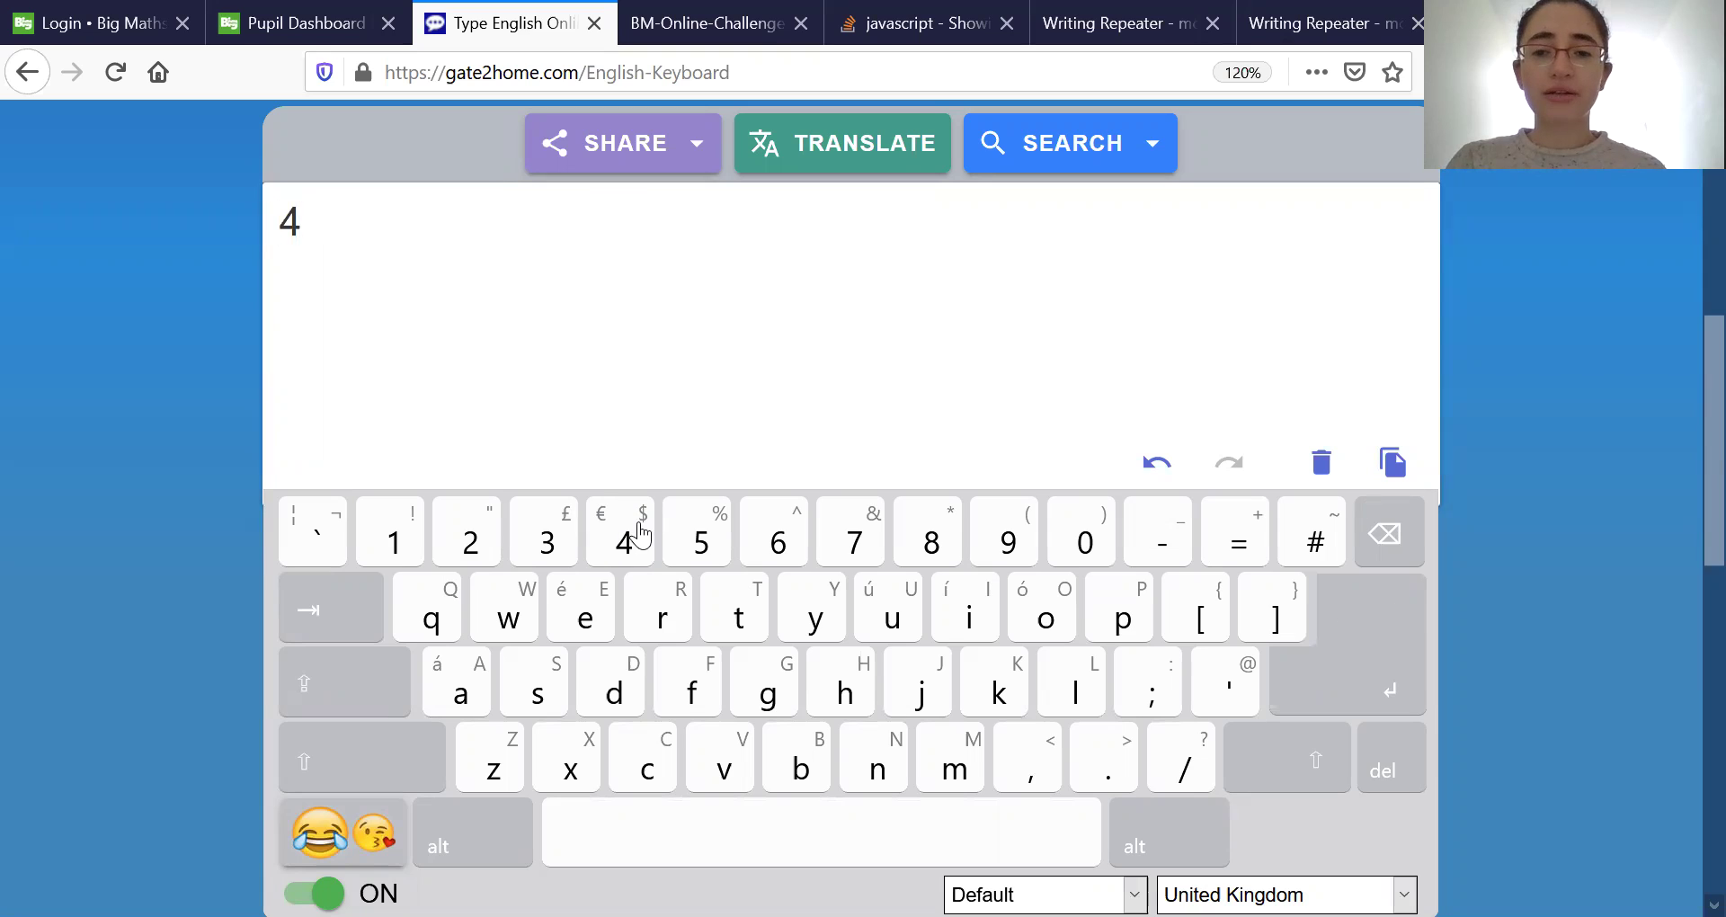
click(1083, 523)
click(1184, 769)
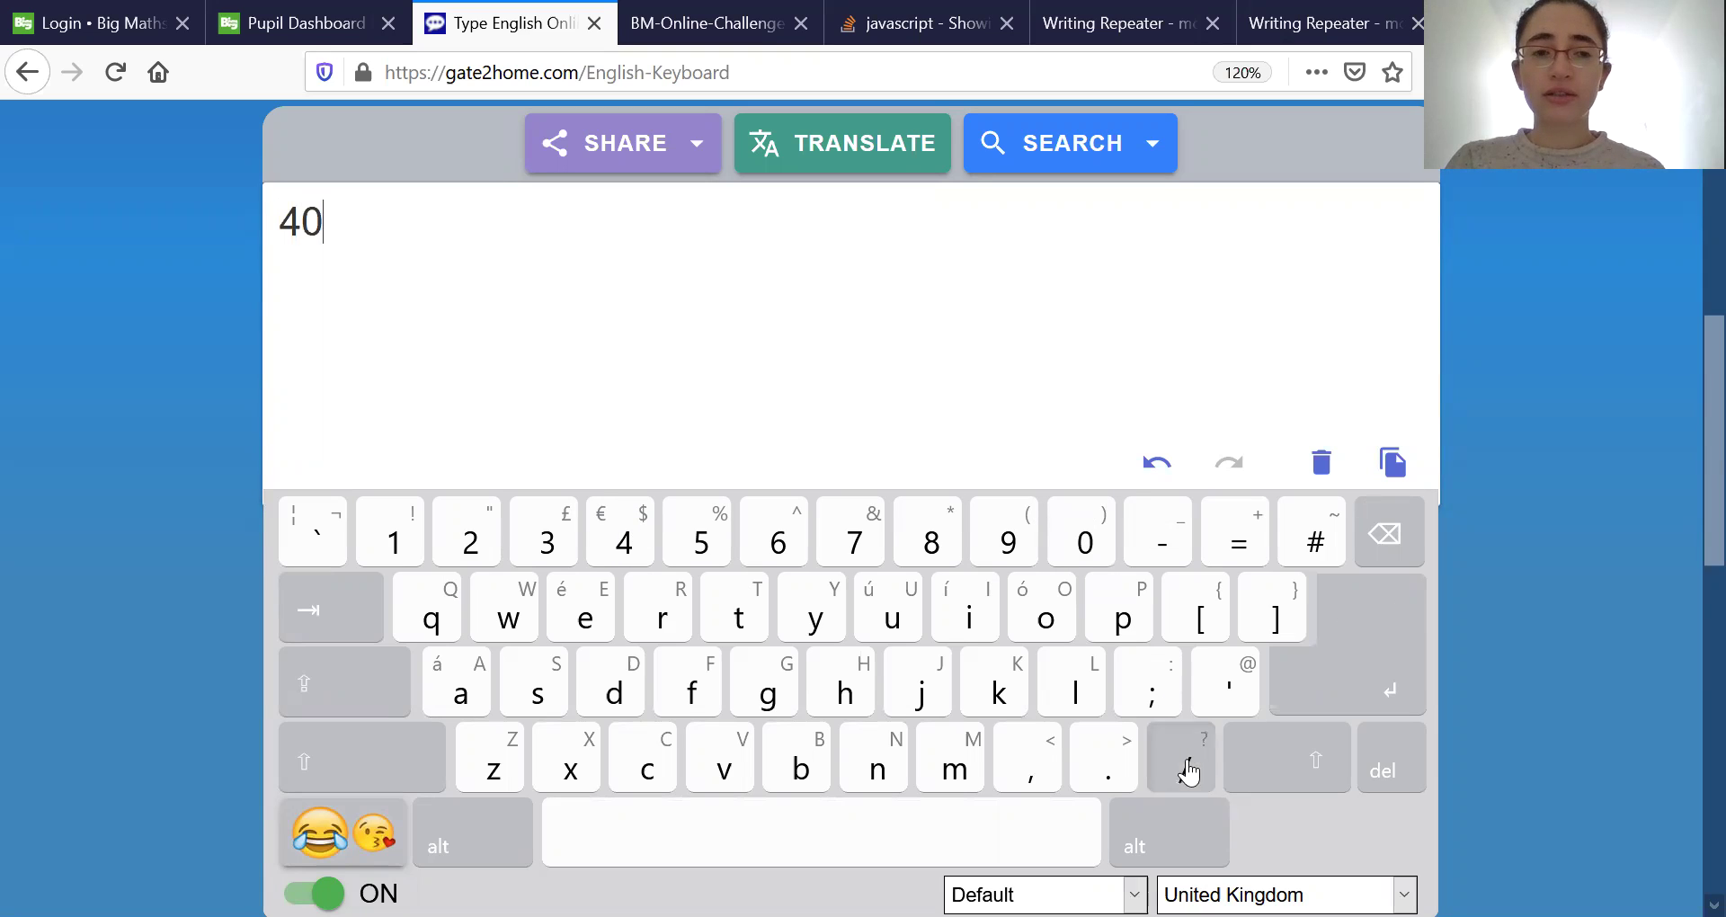
click(401, 557)
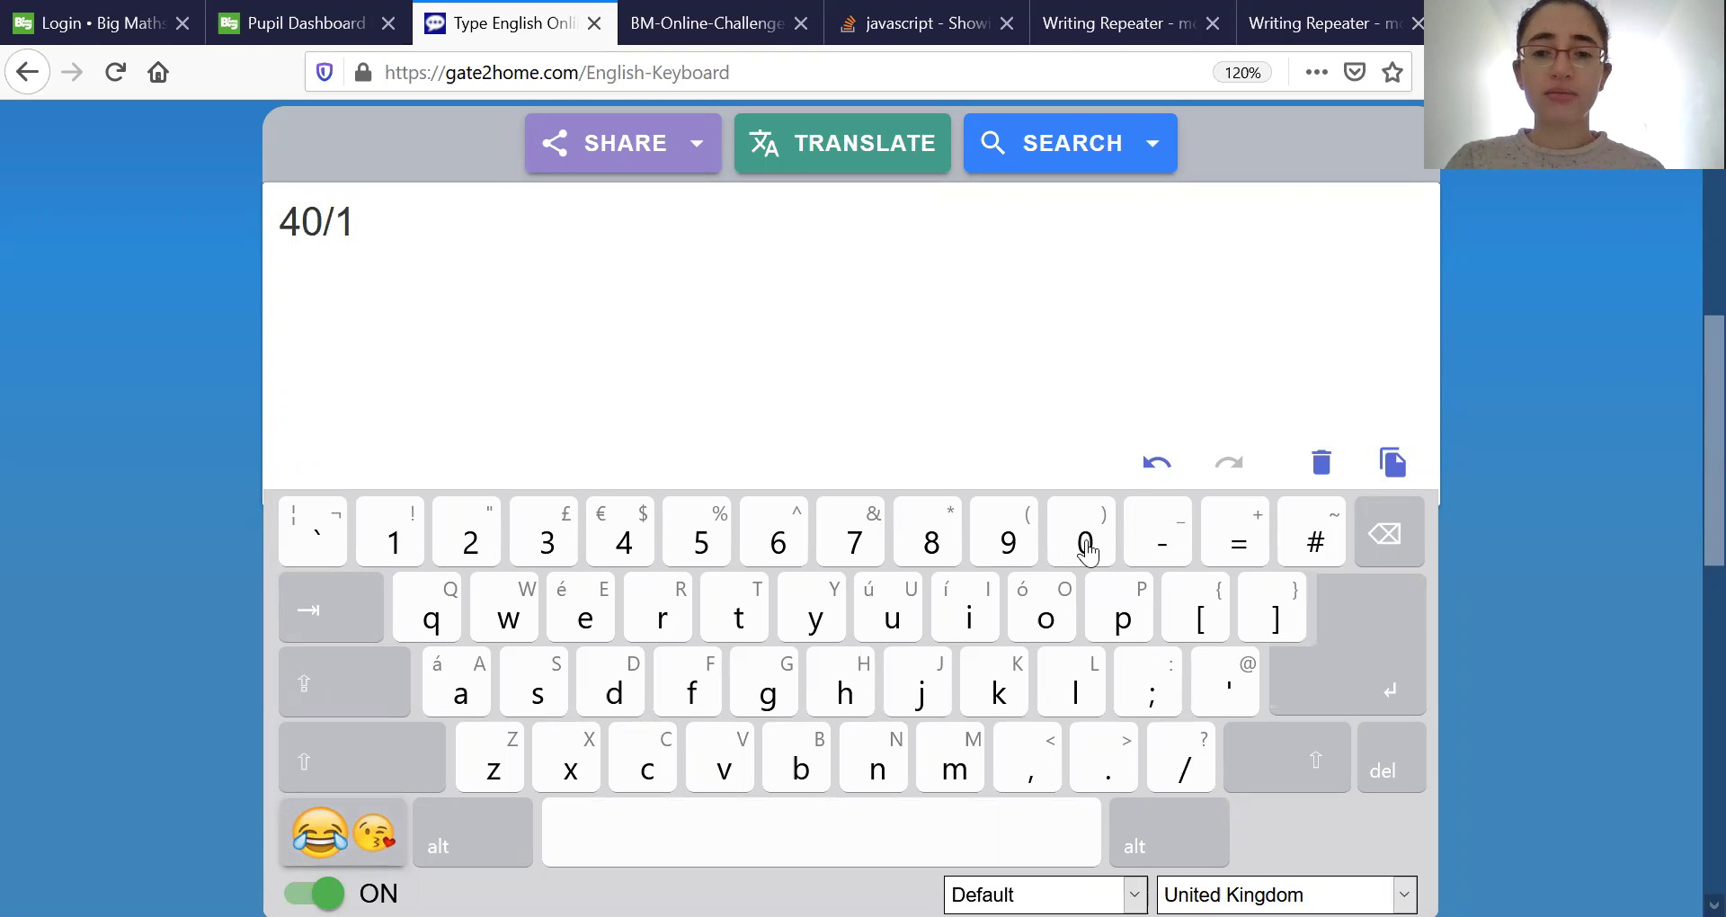
click(1090, 545)
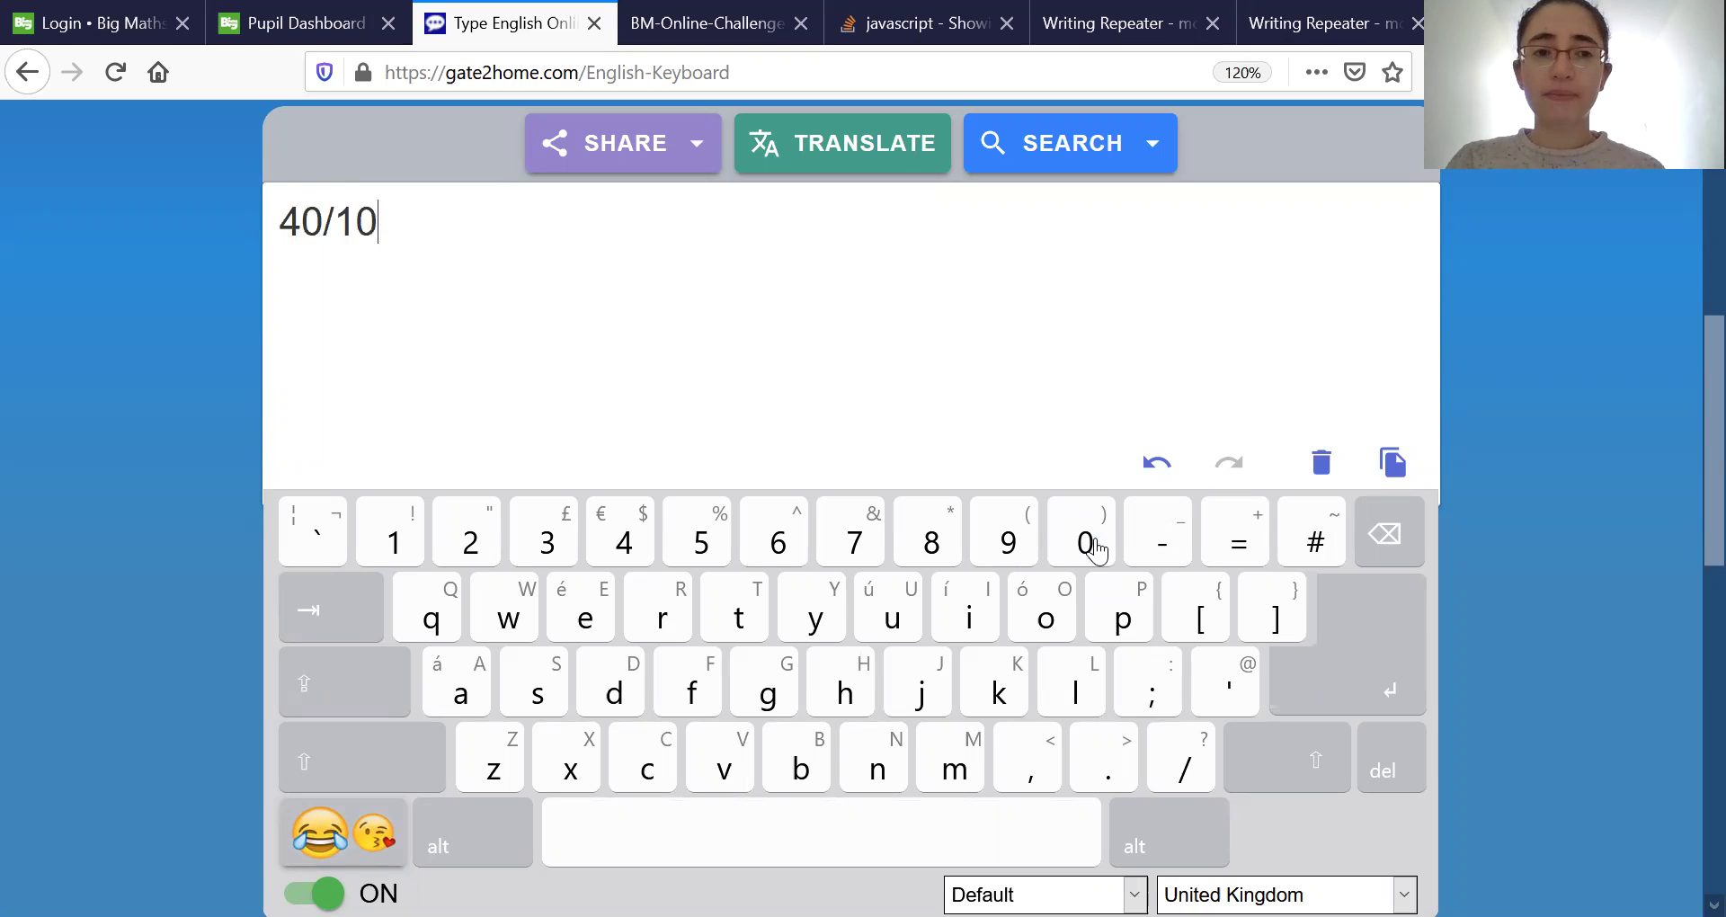
click(1410, 534)
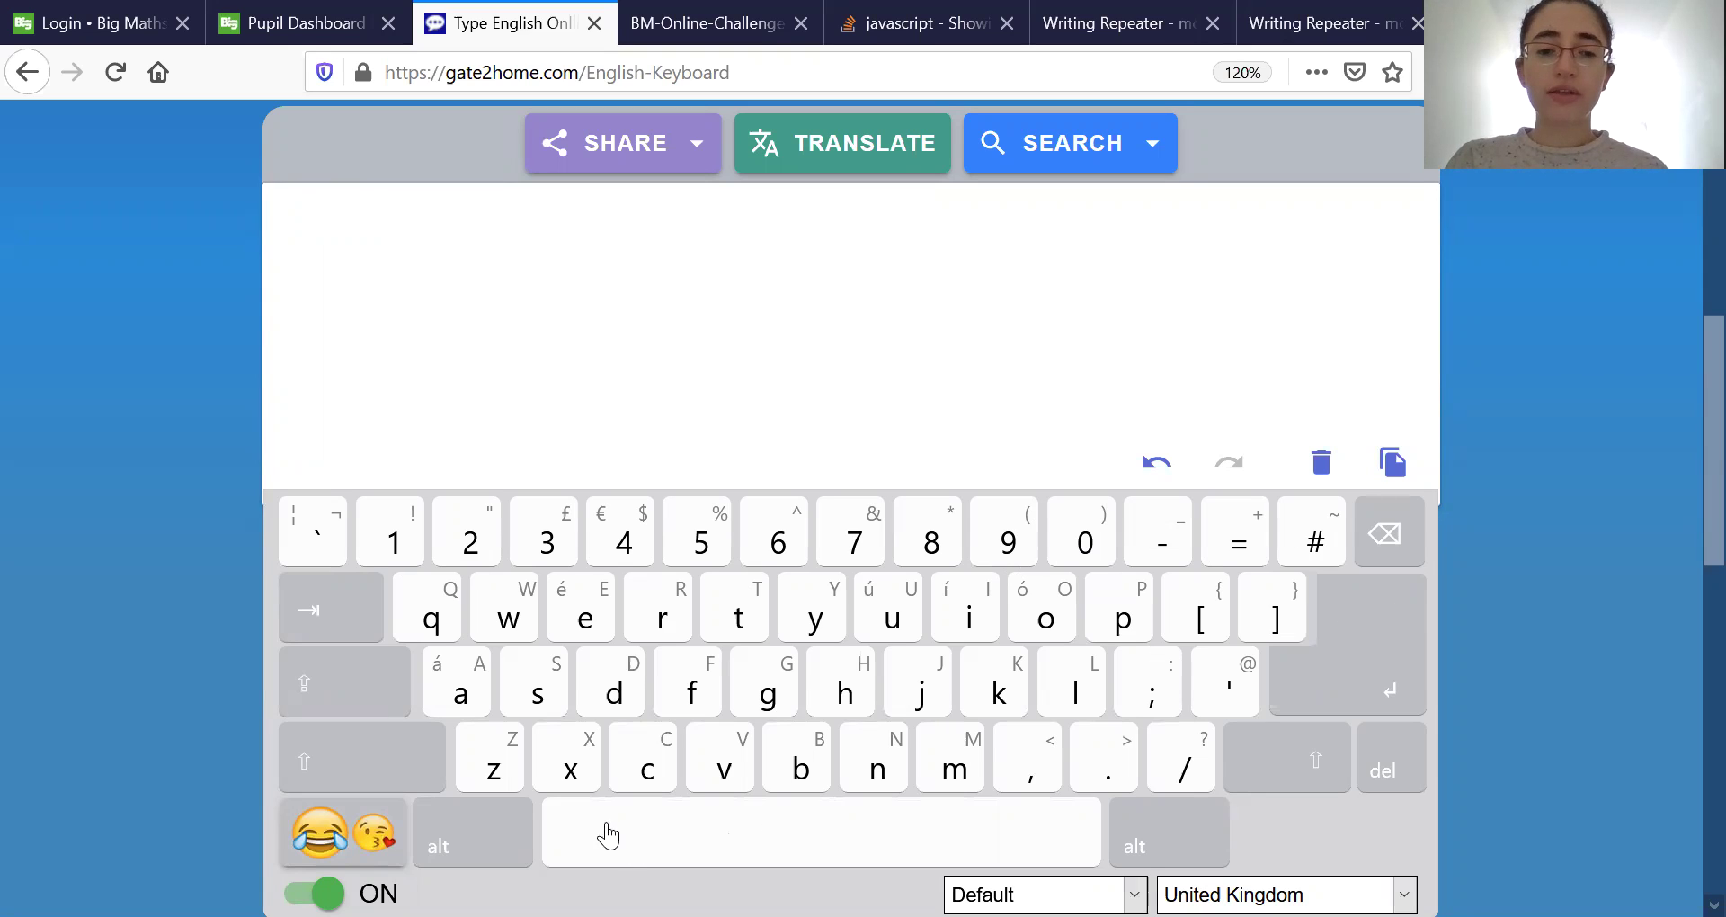
click(571, 772)
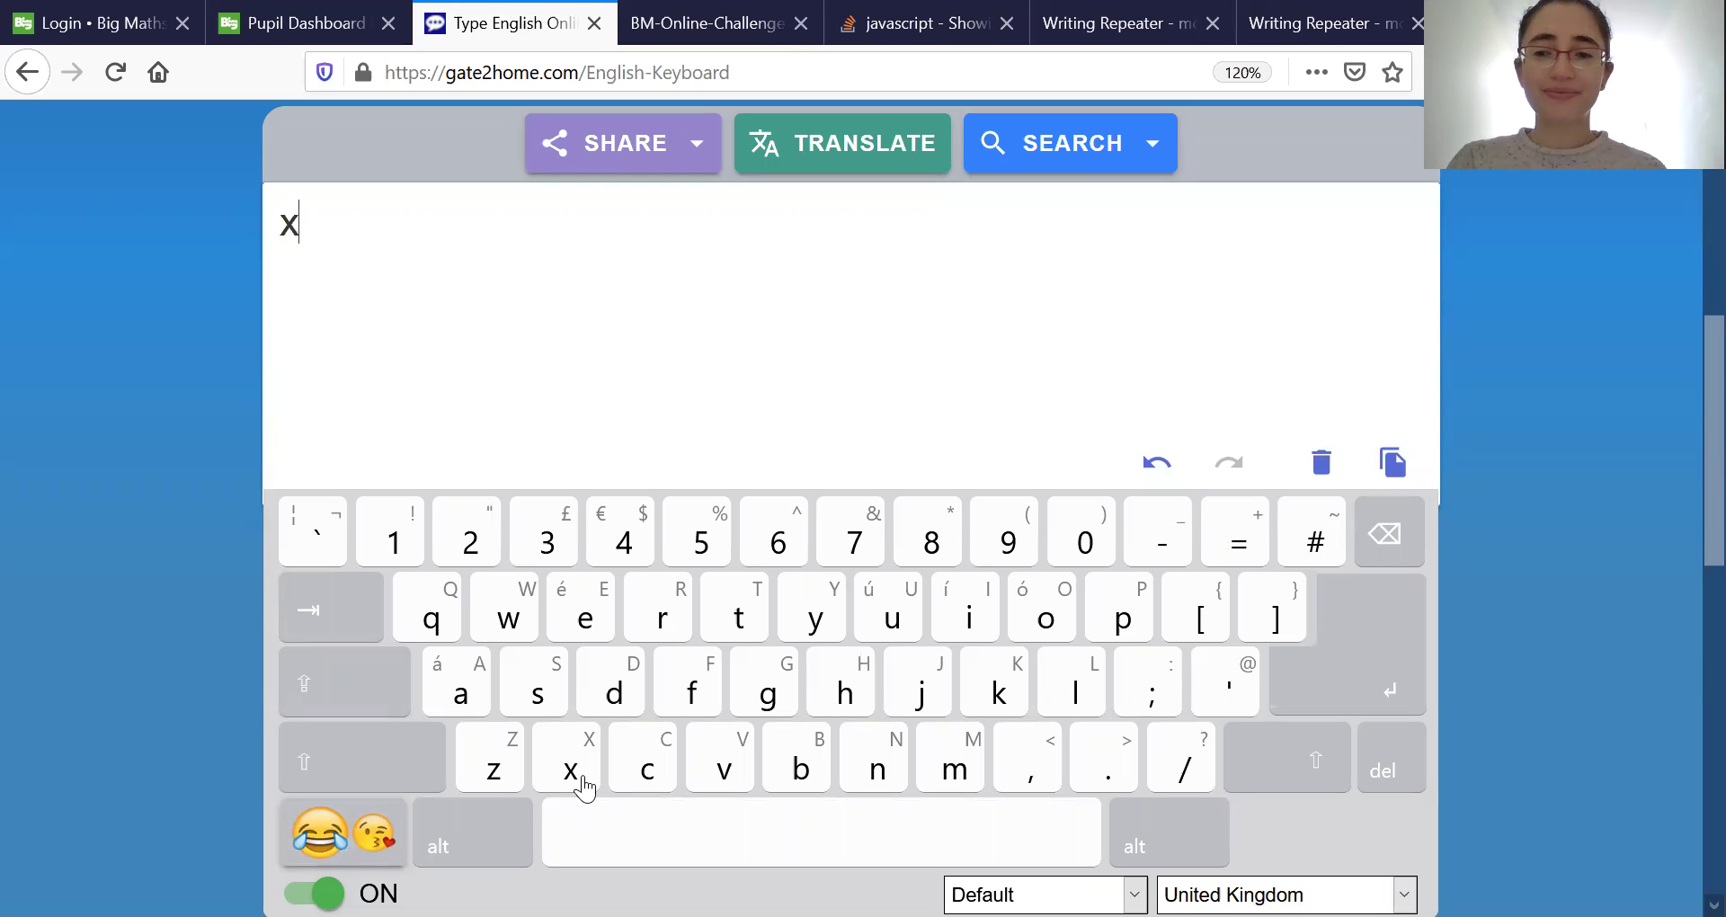
click(1380, 540)
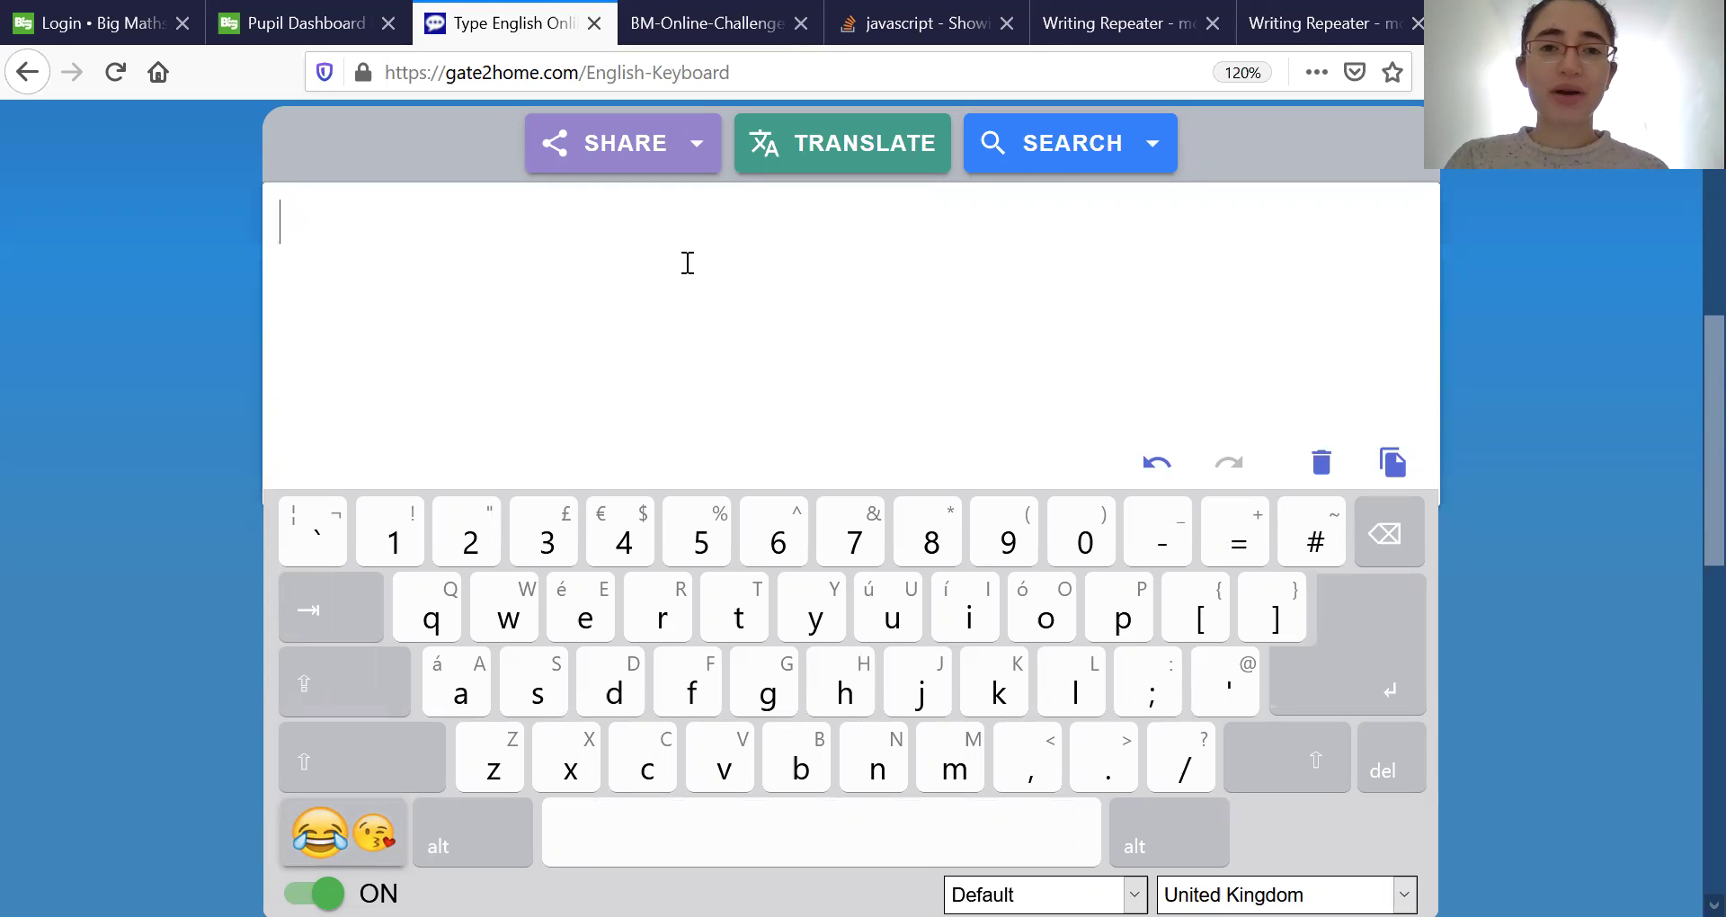
- View the iOS numeric keypad image on Stack Overflow, and try out the fraction 1/2 on the gate2home keyboard, erasing it
click(891, 43)
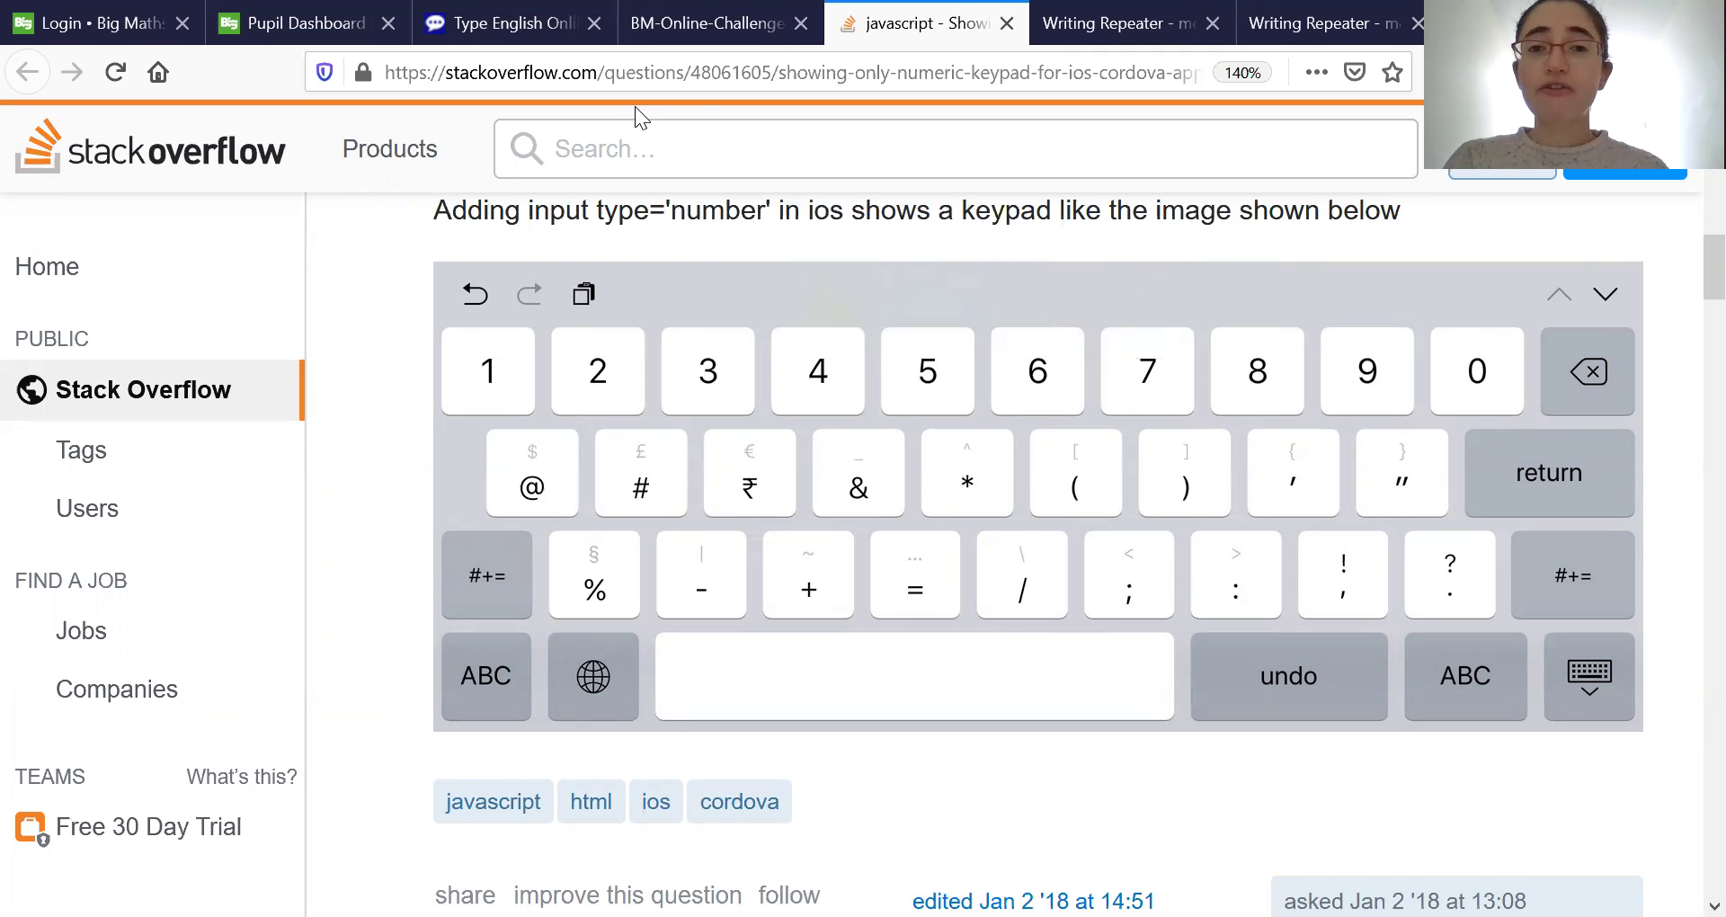
click(572, 36)
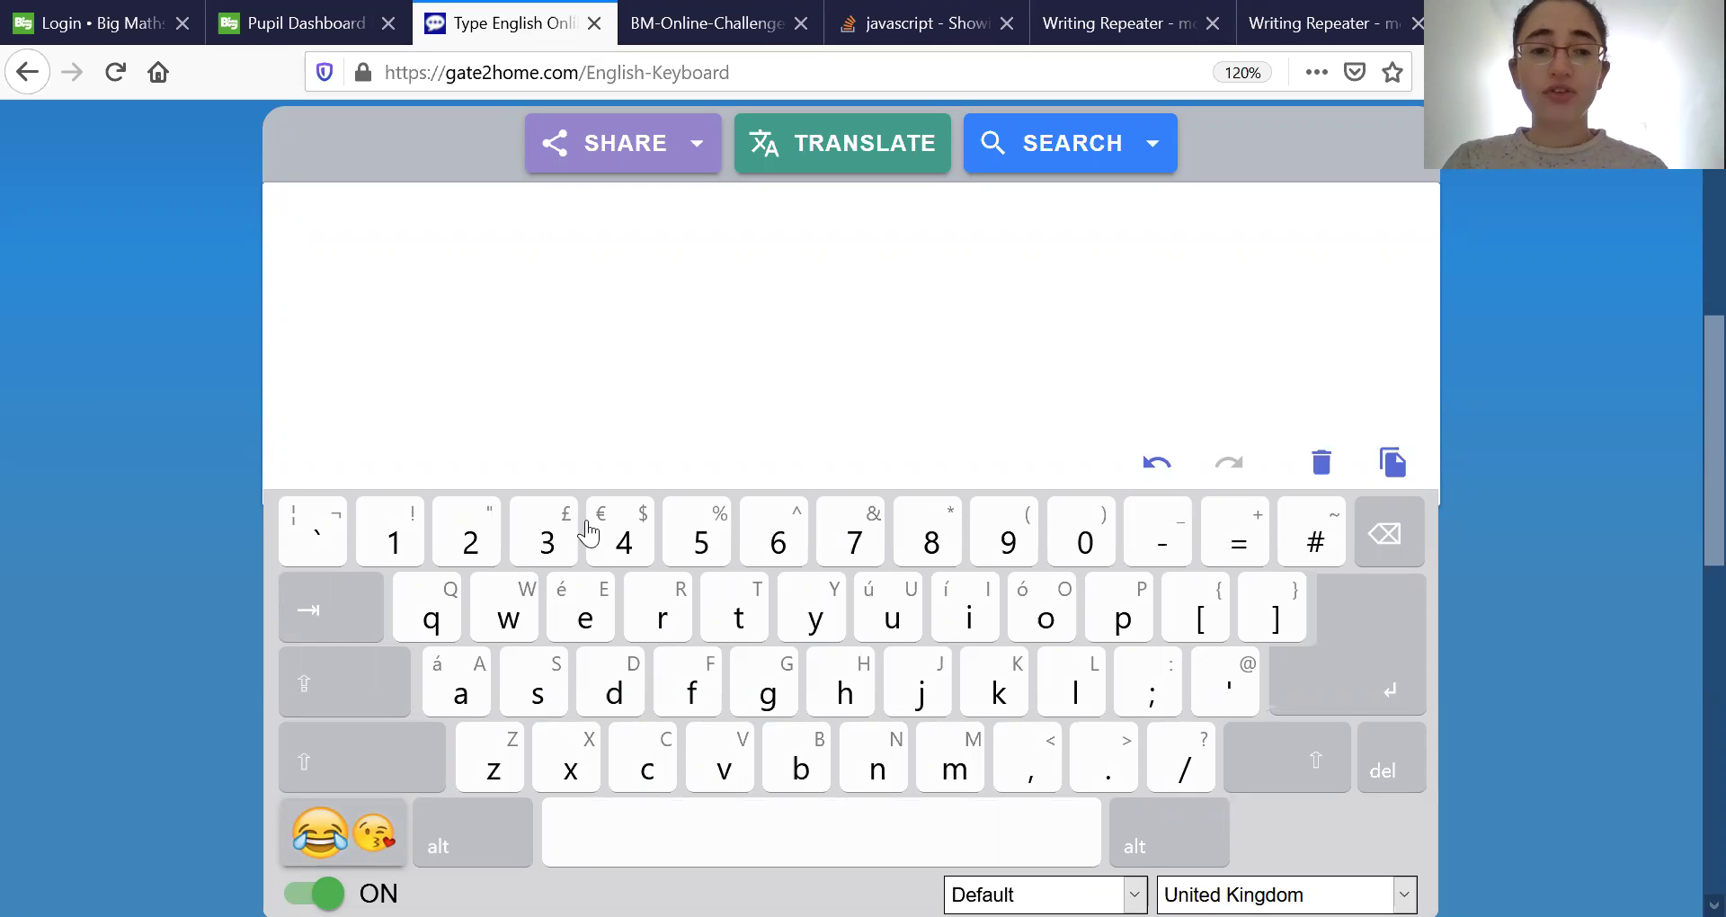
click(397, 534)
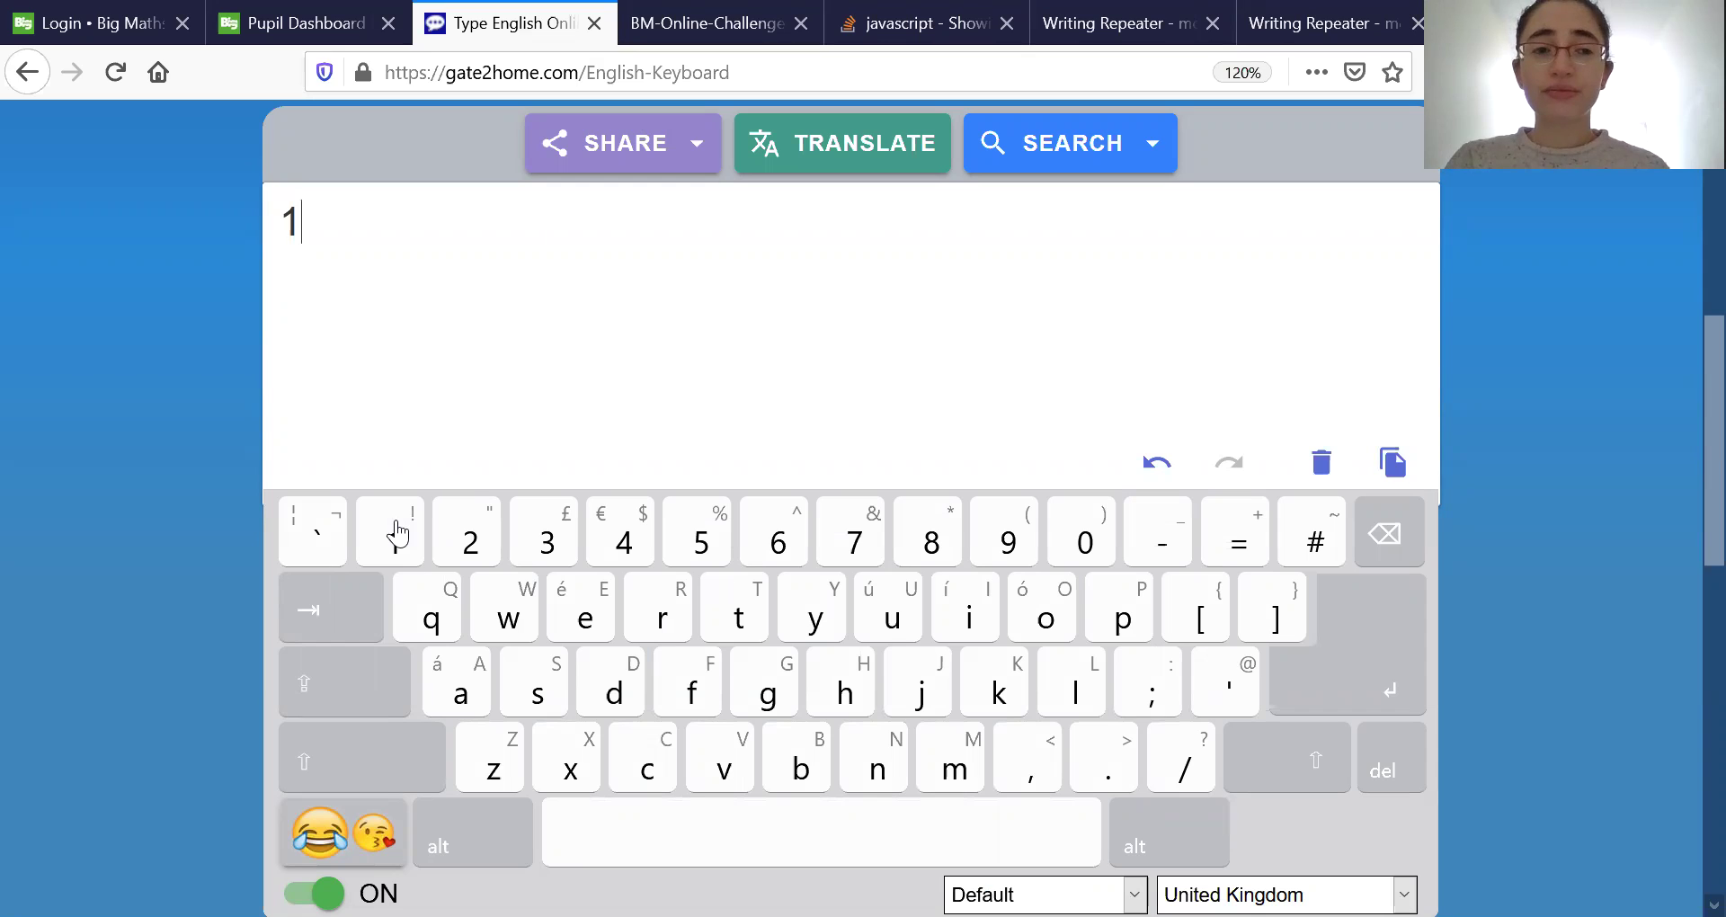
click(1198, 777)
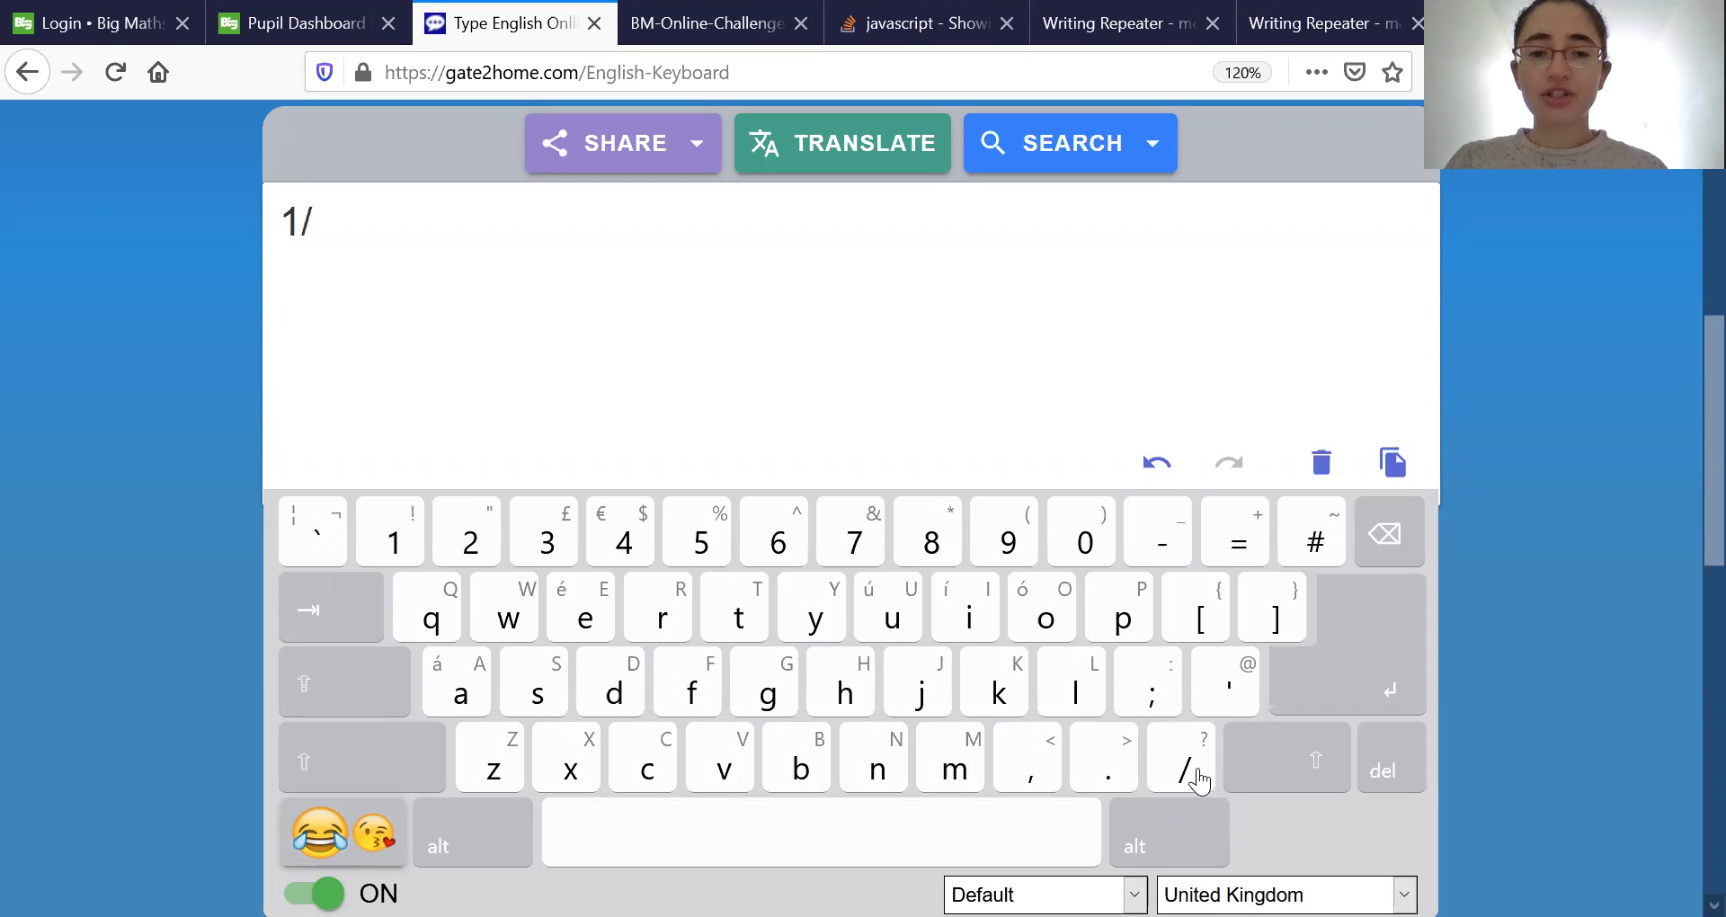
click(479, 555)
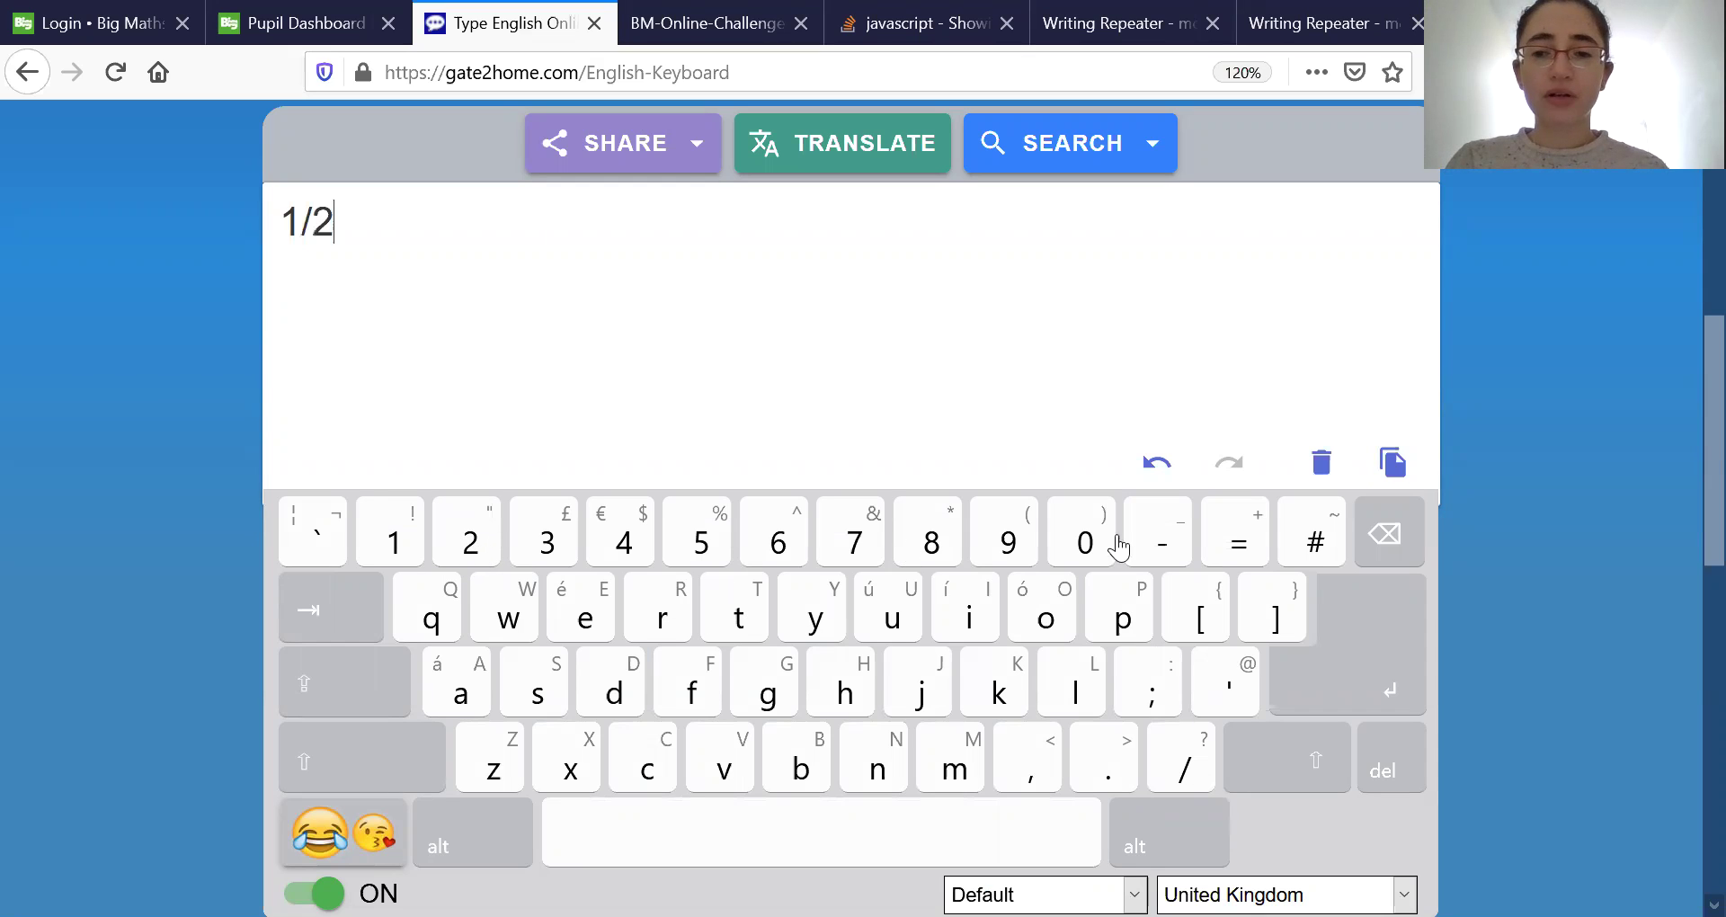
double_click(1382, 537)
click(1382, 536)
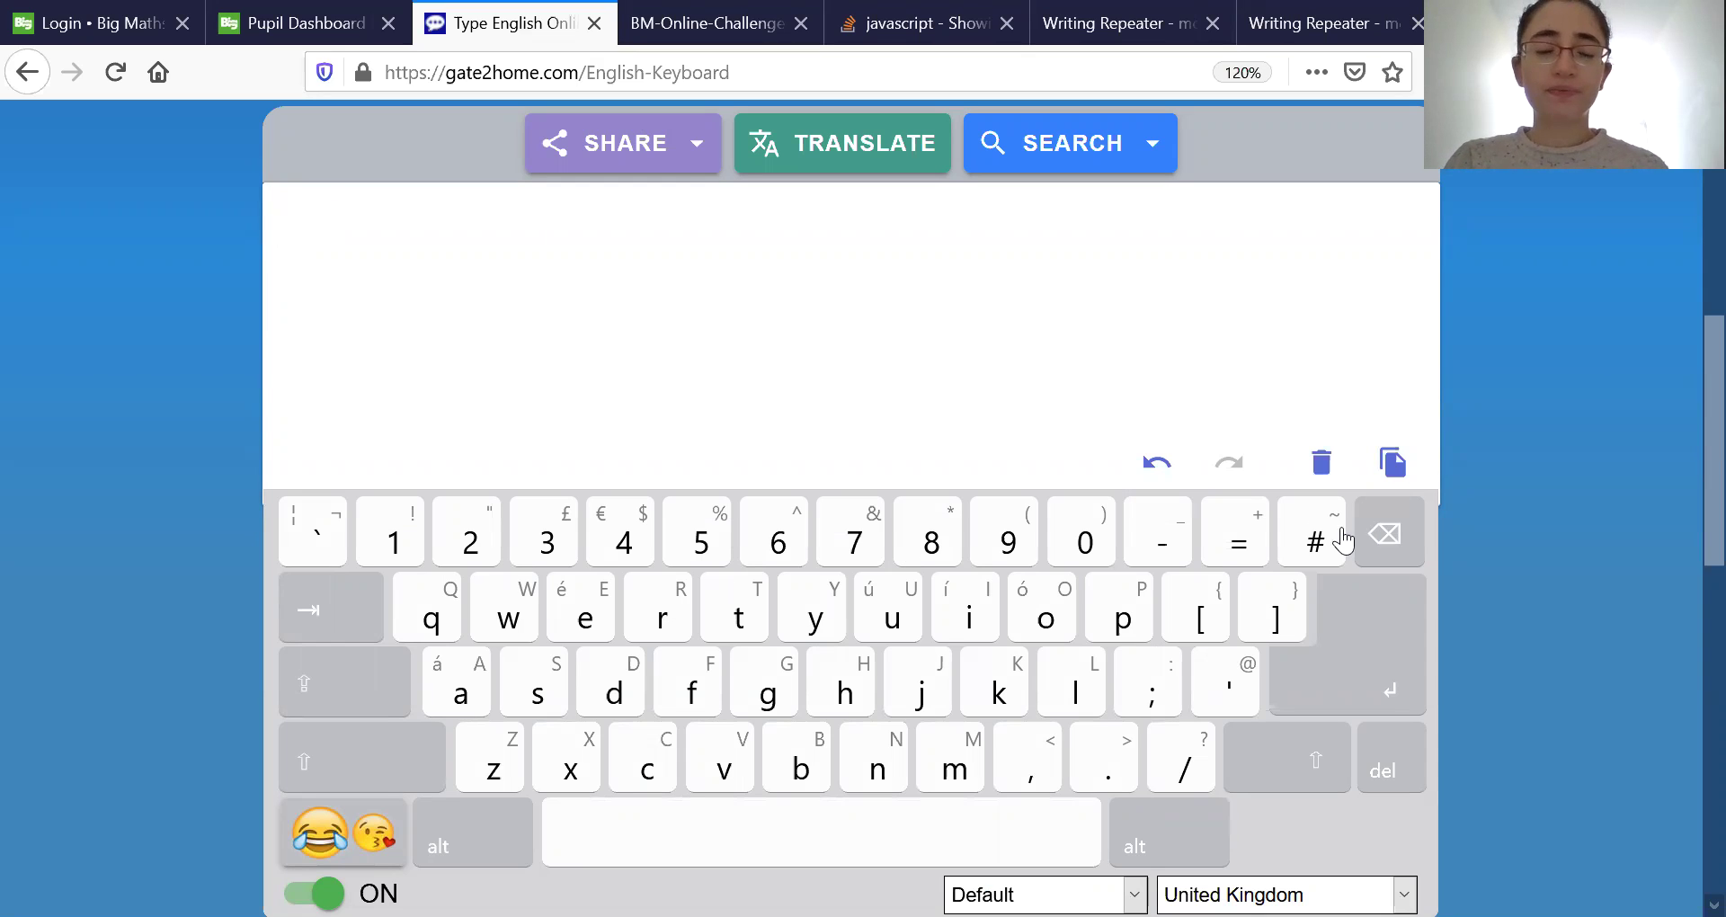
- Try out the fraction 4/5 on the on-screen keyboard, erase it, and switch to the Big Maths pupil dashboard
click(631, 543)
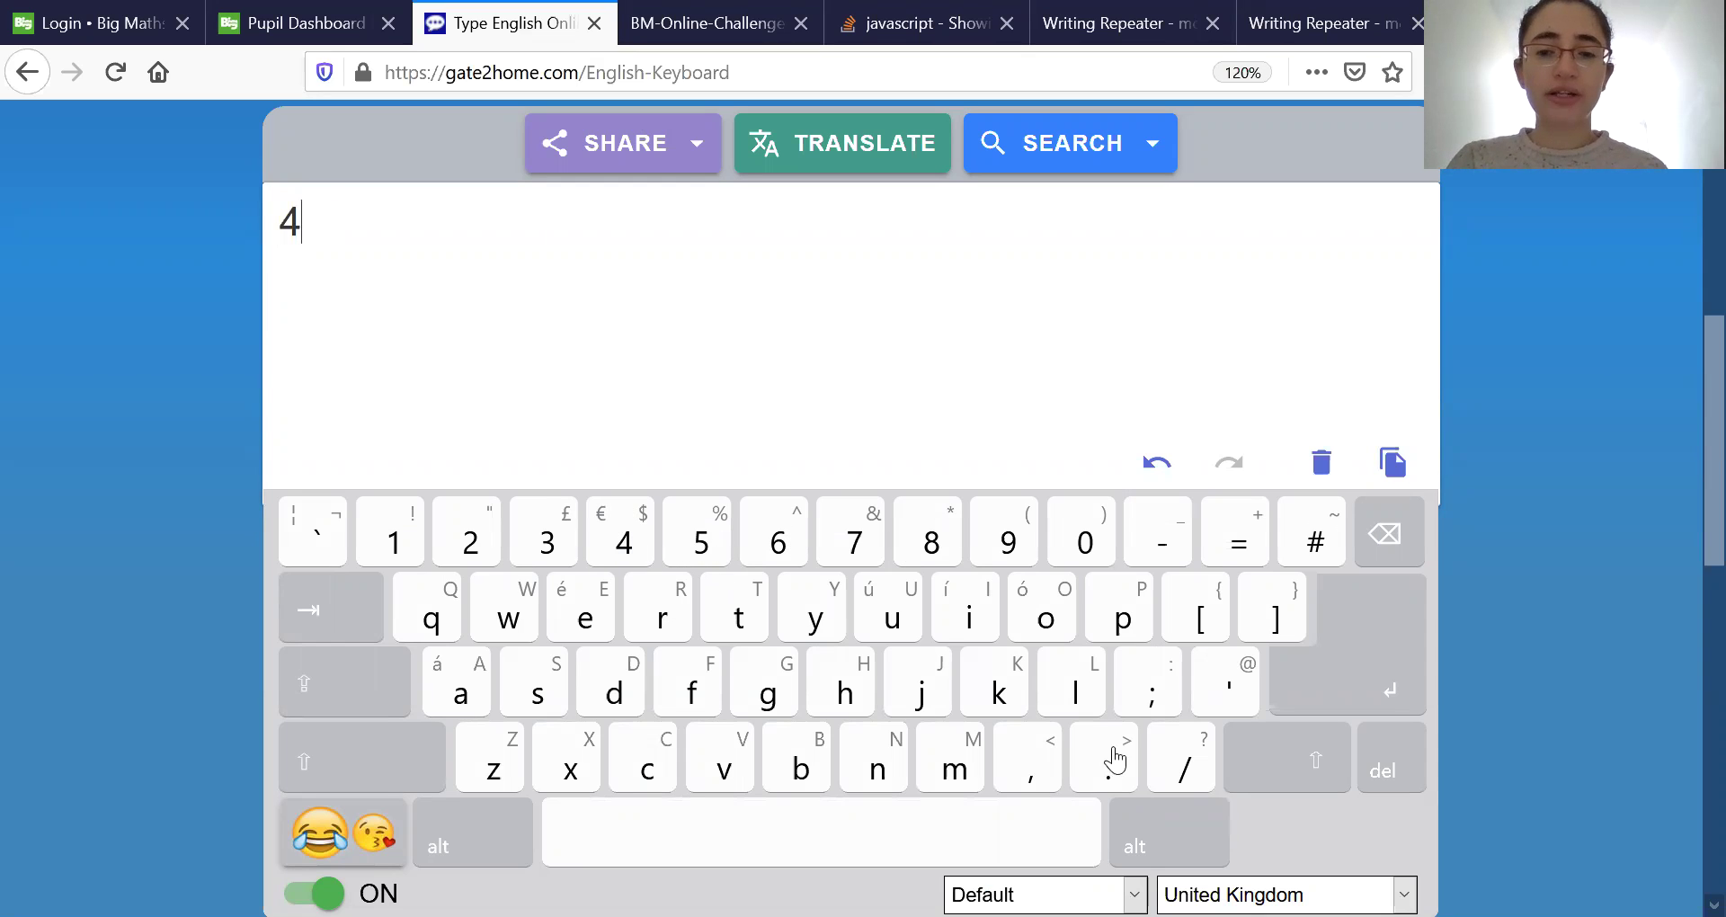
click(1187, 770)
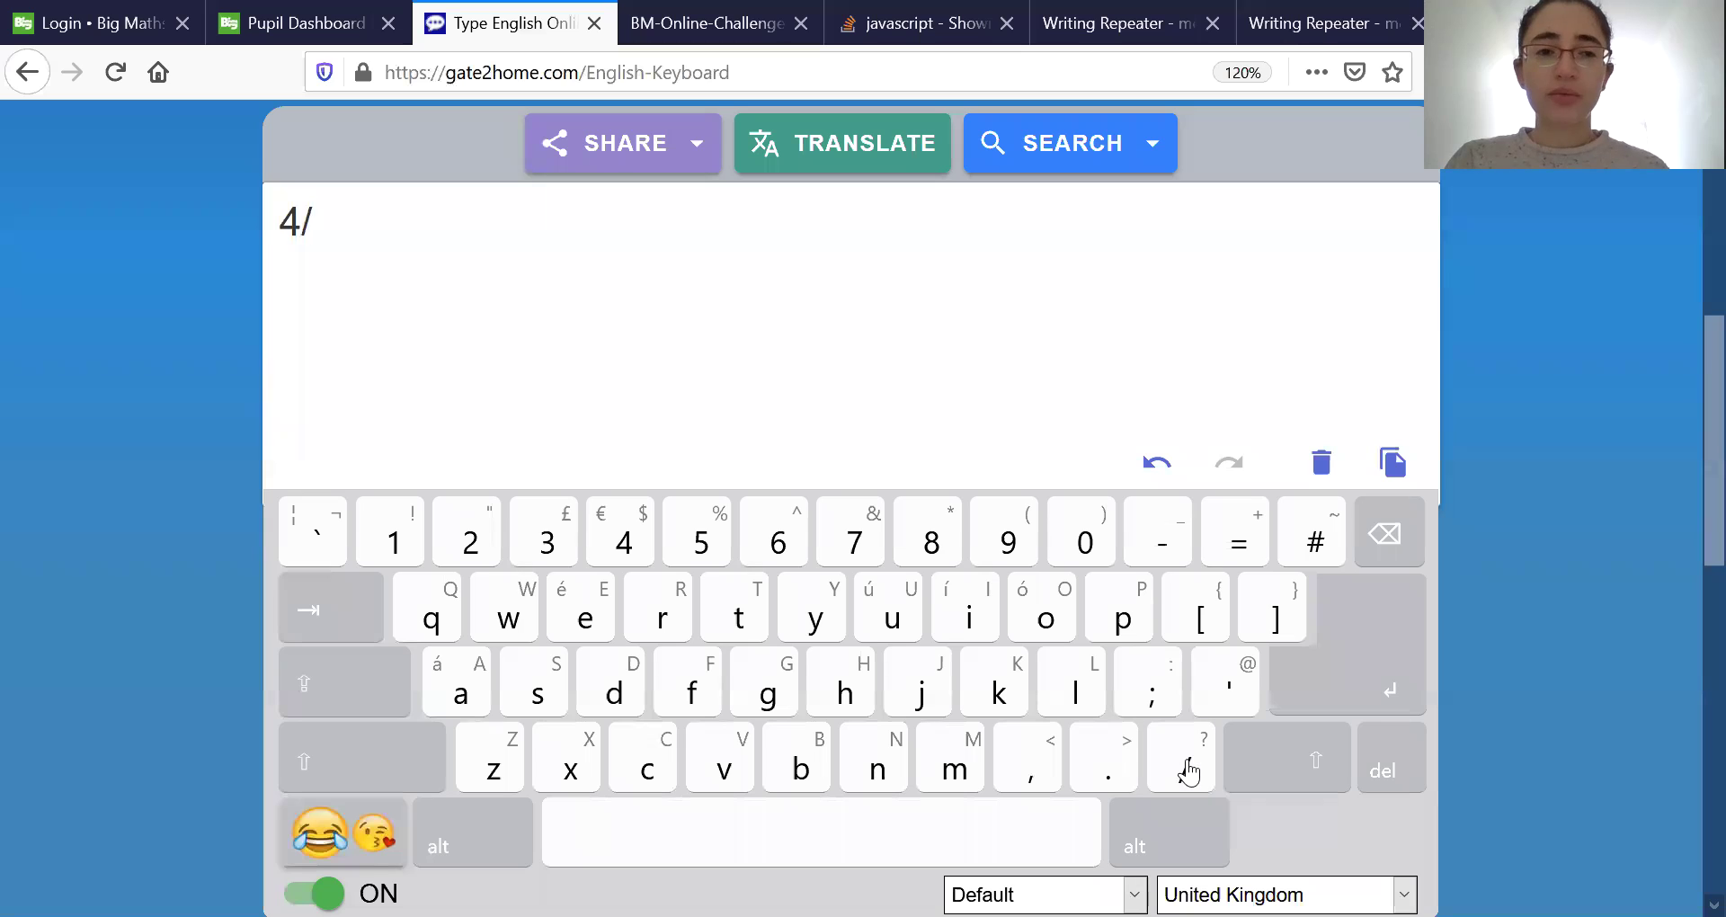
click(717, 544)
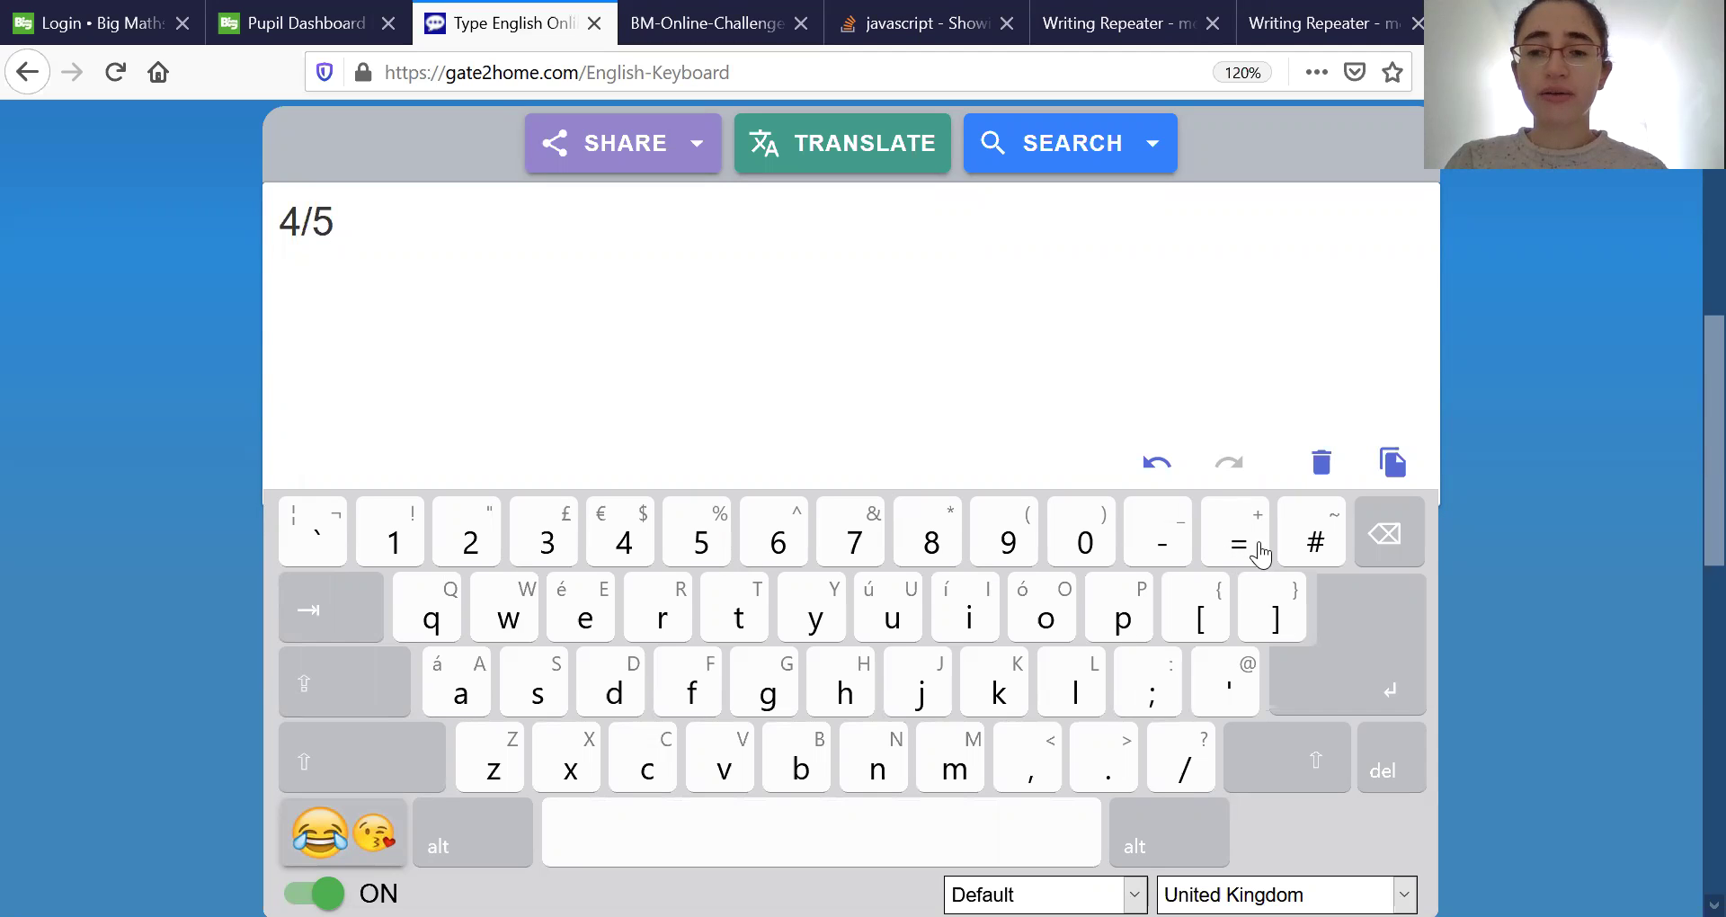
click(1375, 542)
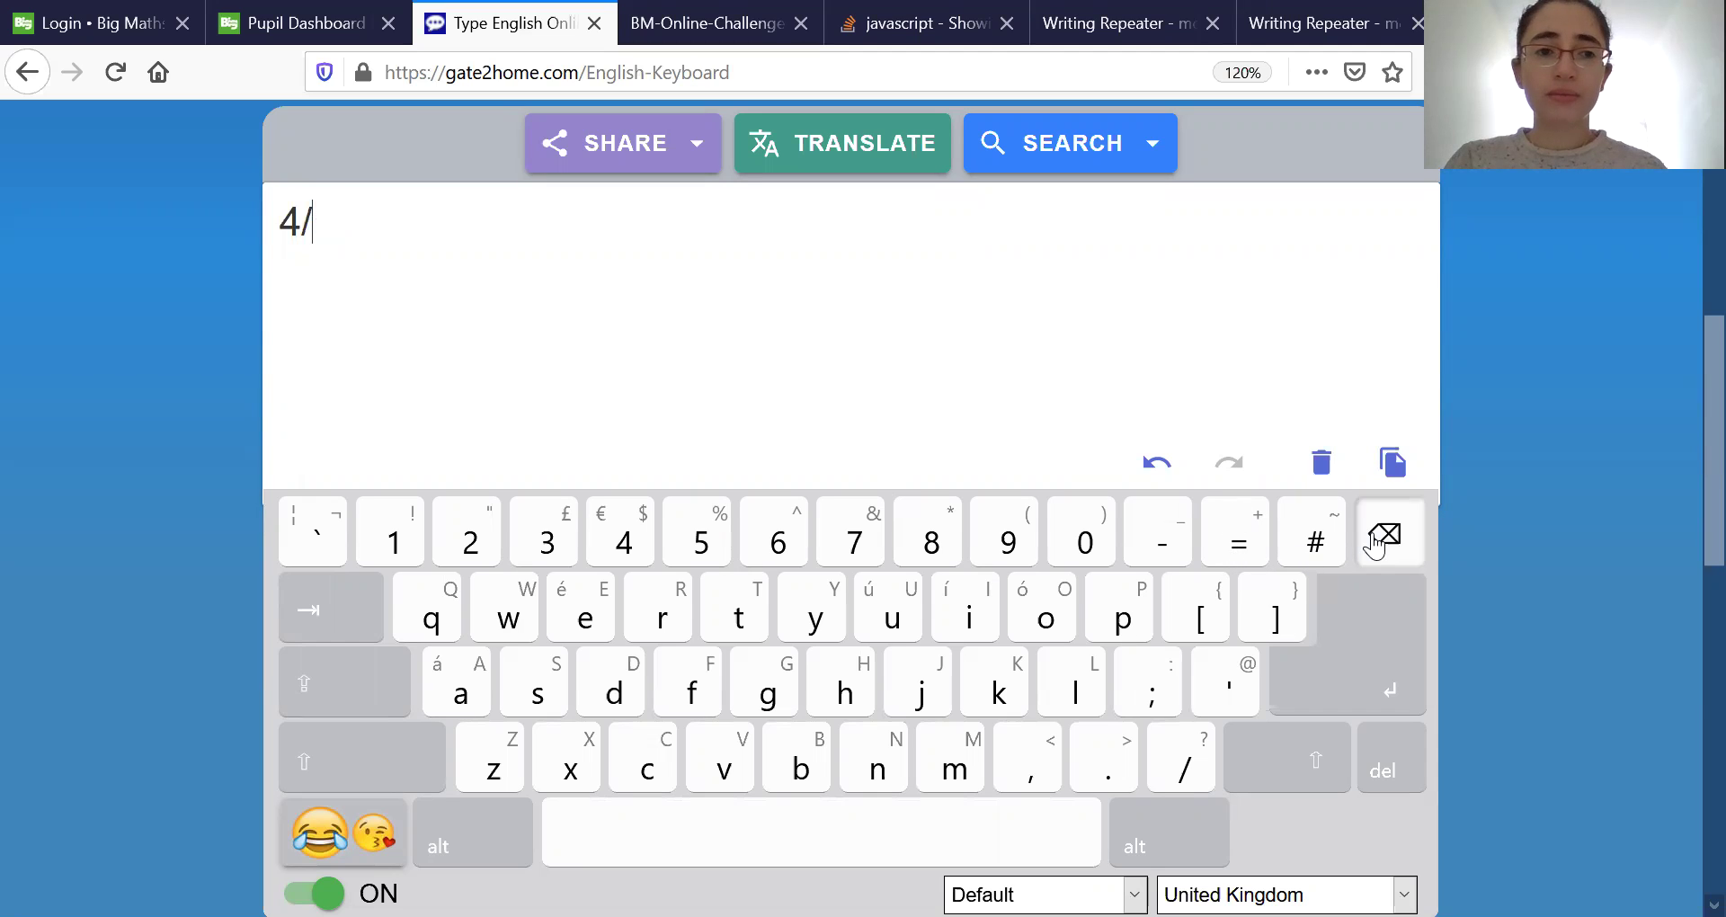
click(1376, 542)
click(1375, 542)
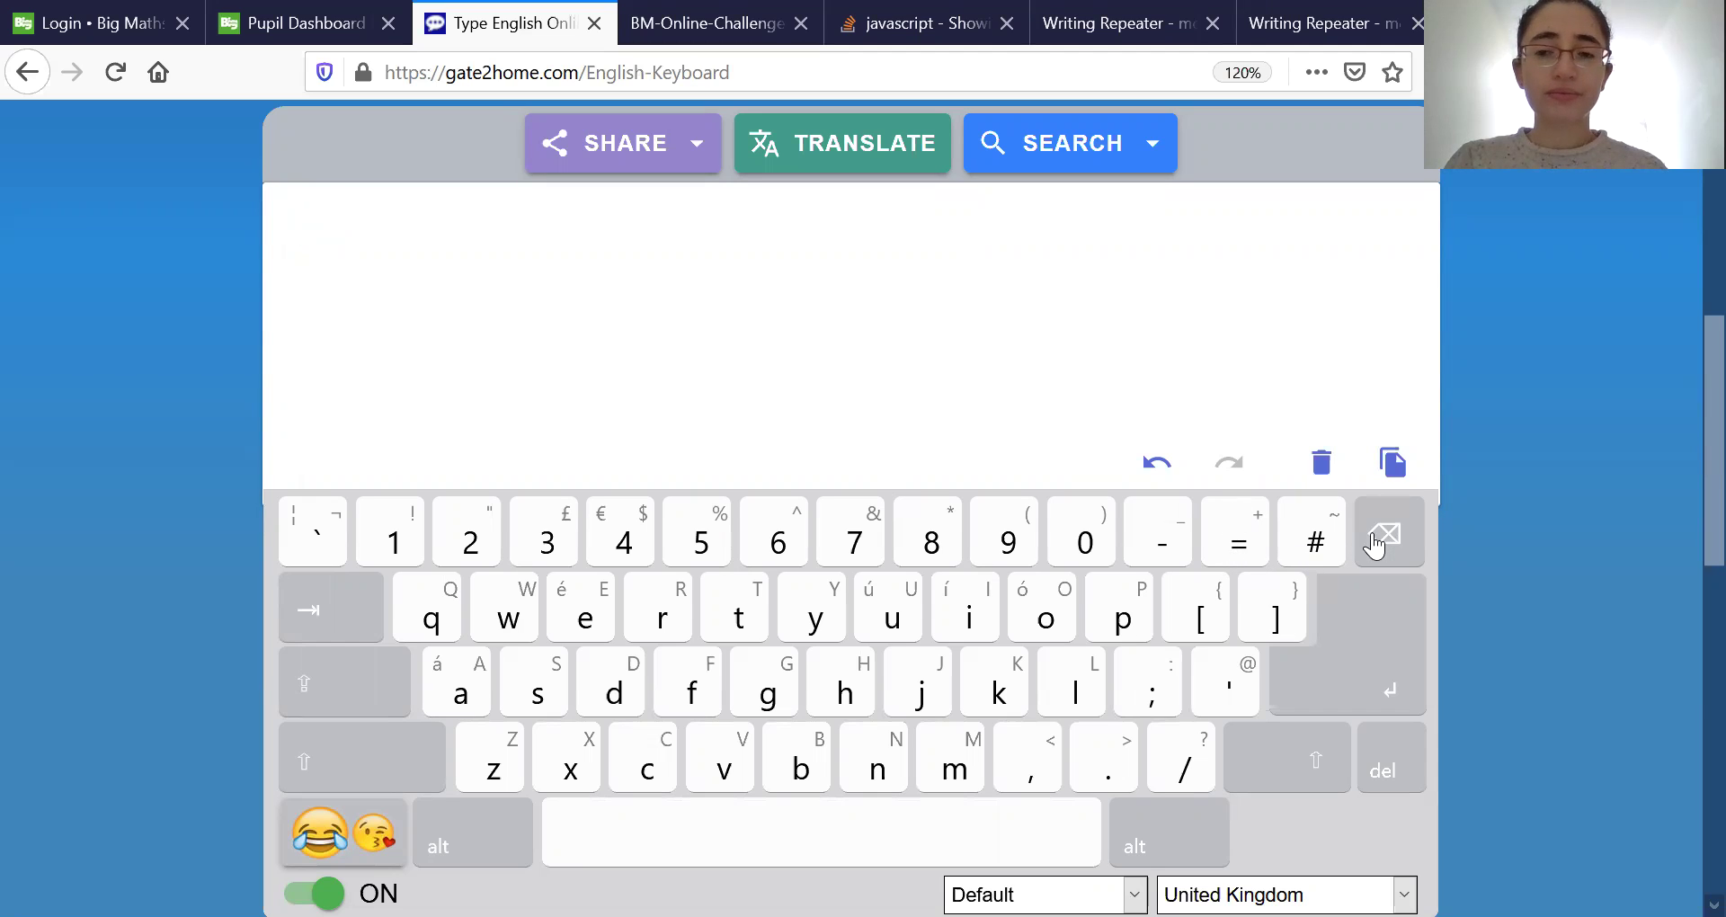
click(326, 20)
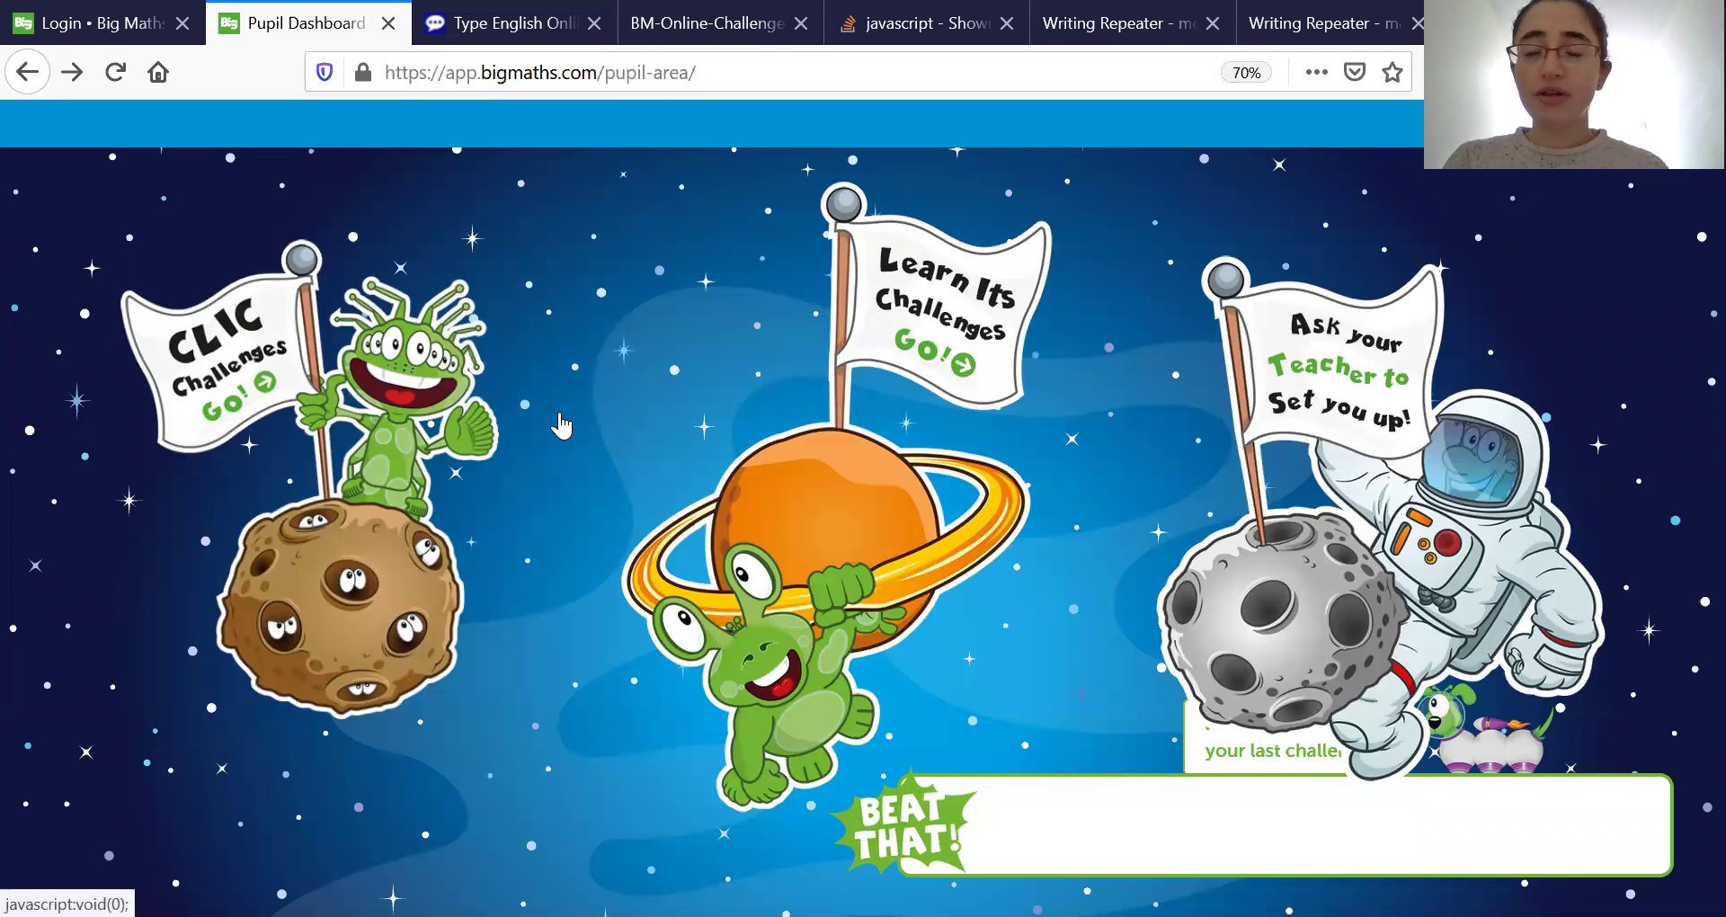